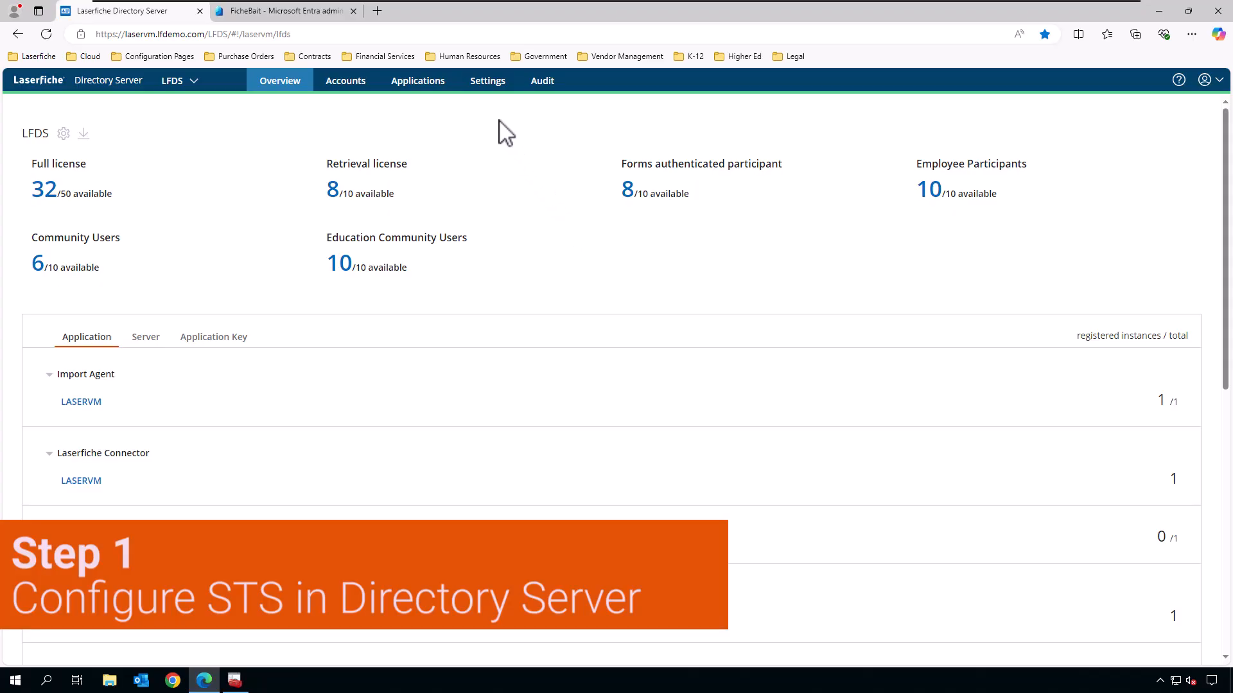
# Open Settings > STS Sites and review the laservm.lfdemo.com display name and SAML endpoints.
pyautogui.click(488, 81)
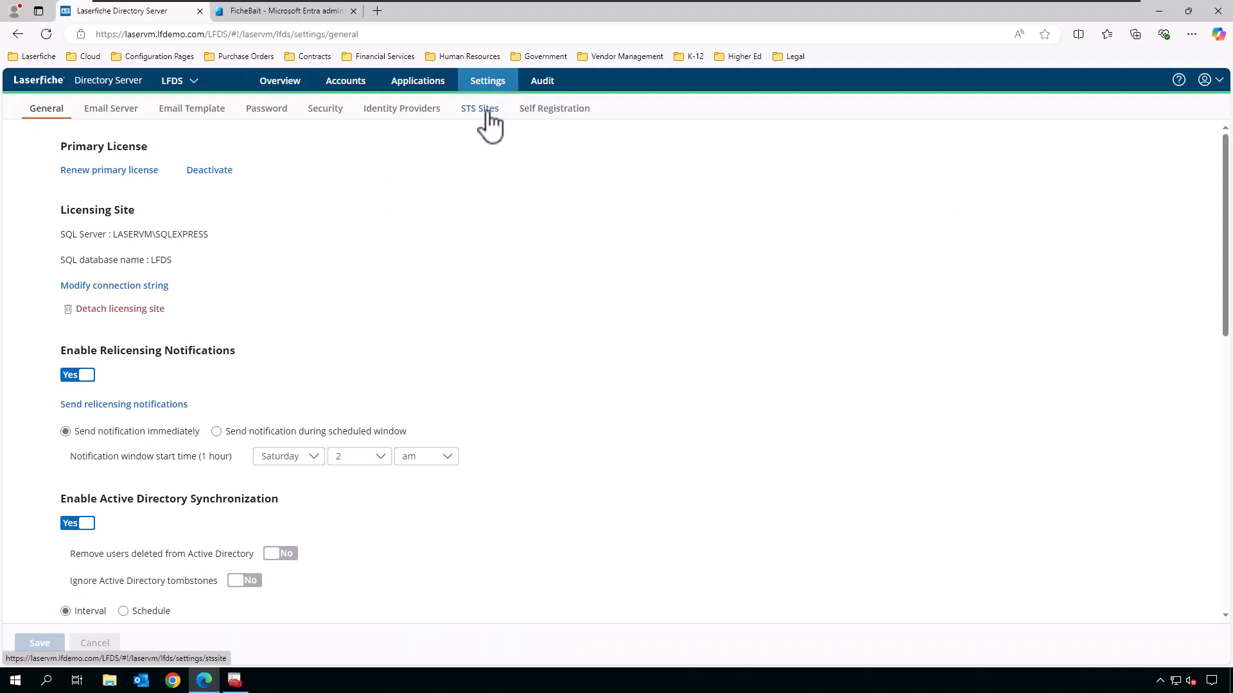
pyautogui.click(490, 120)
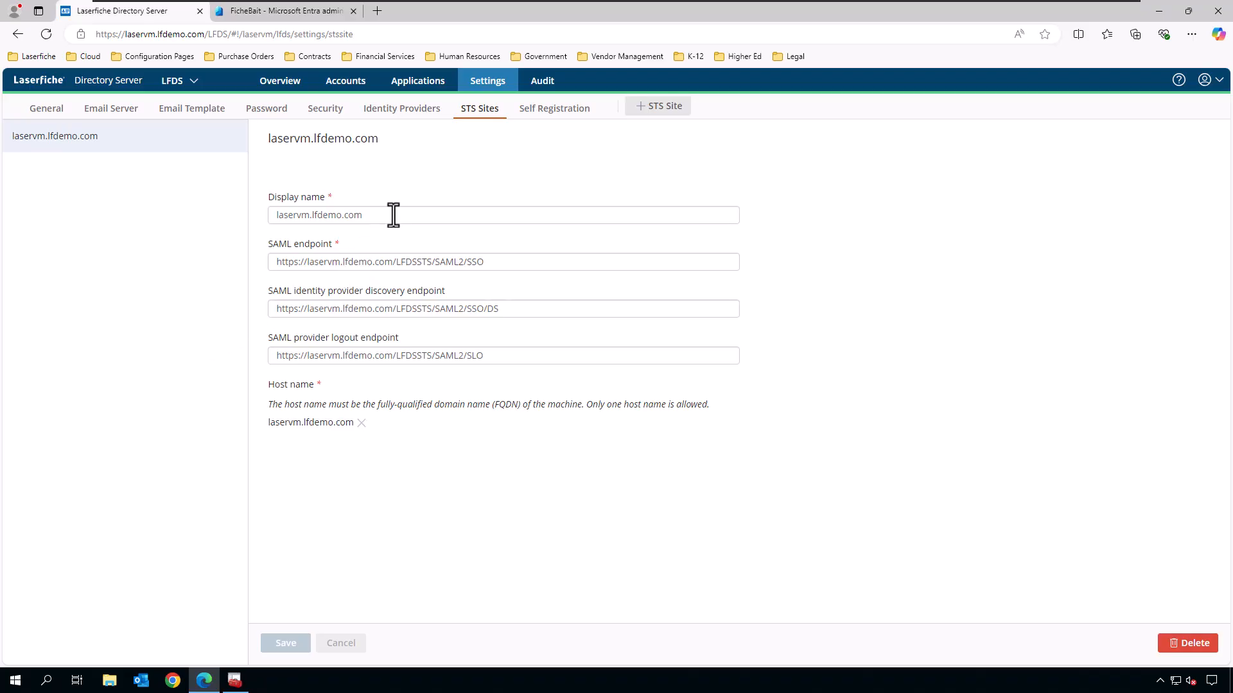
pyautogui.moveTo(394, 214); pyautogui.dragTo(259, 221)
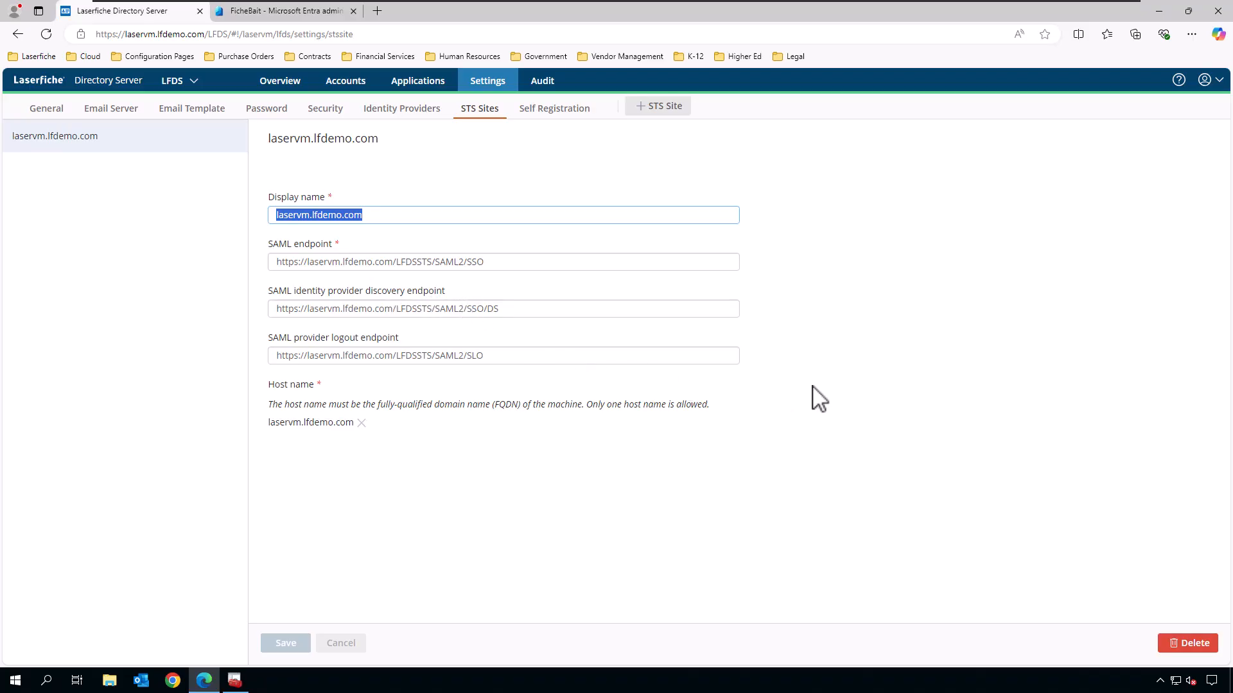
pyautogui.click(886, 425)
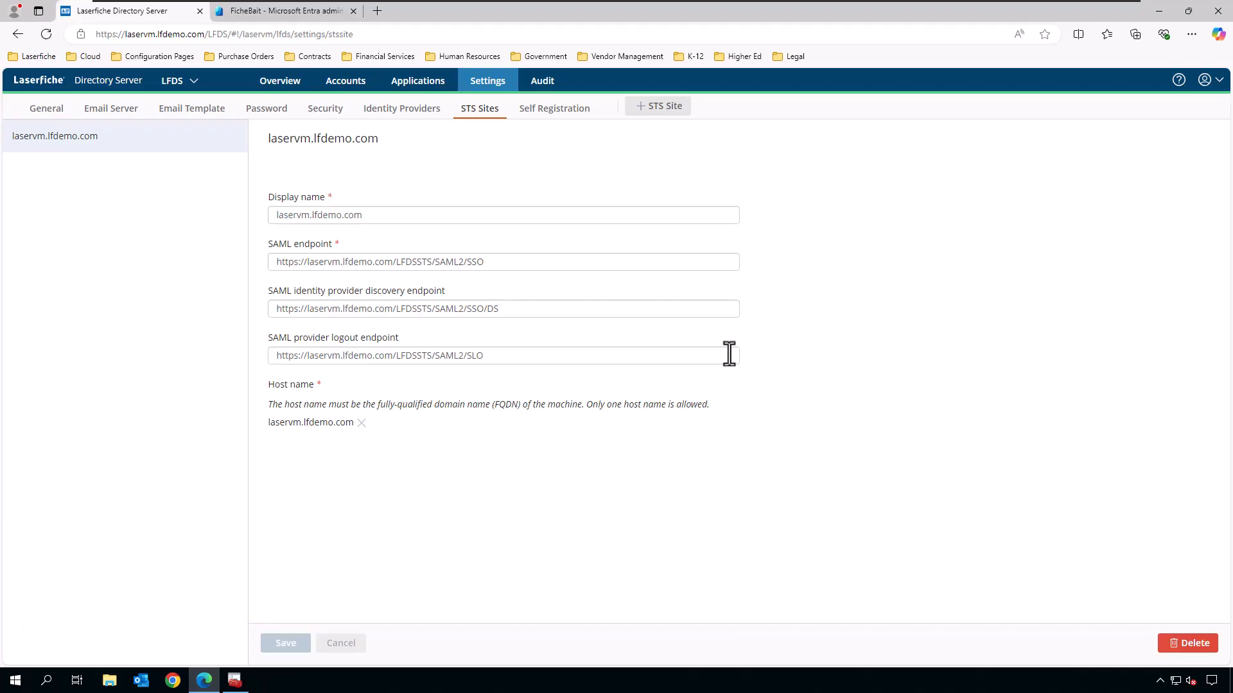
# In the Entra tab, open Applications > Enterprise applications to list the tenant's 15 apps.
pyautogui.click(293, 11)
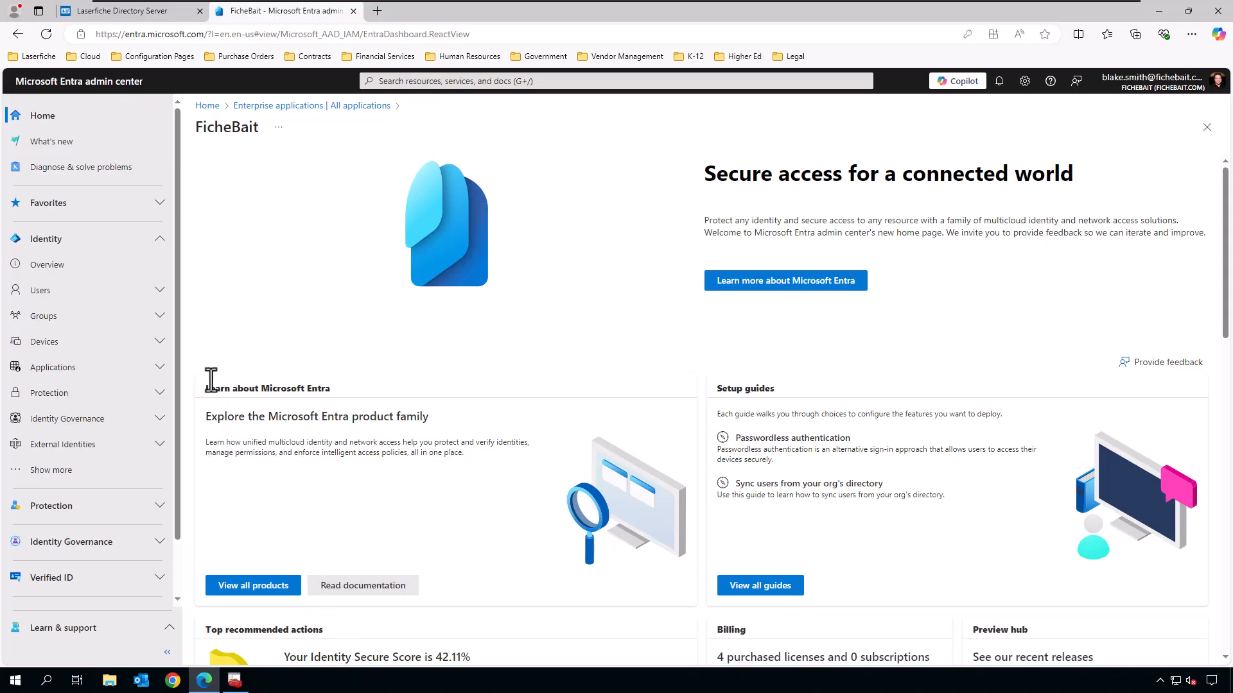
pyautogui.click(160, 369)
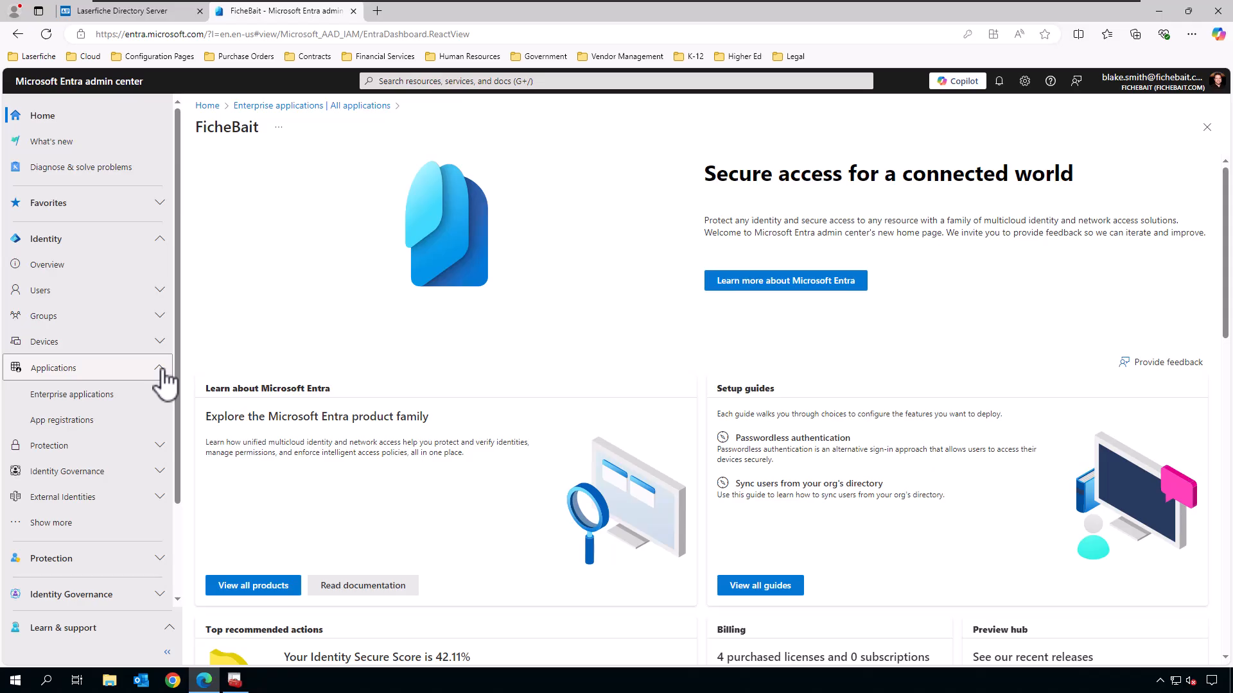
pyautogui.click(90, 399)
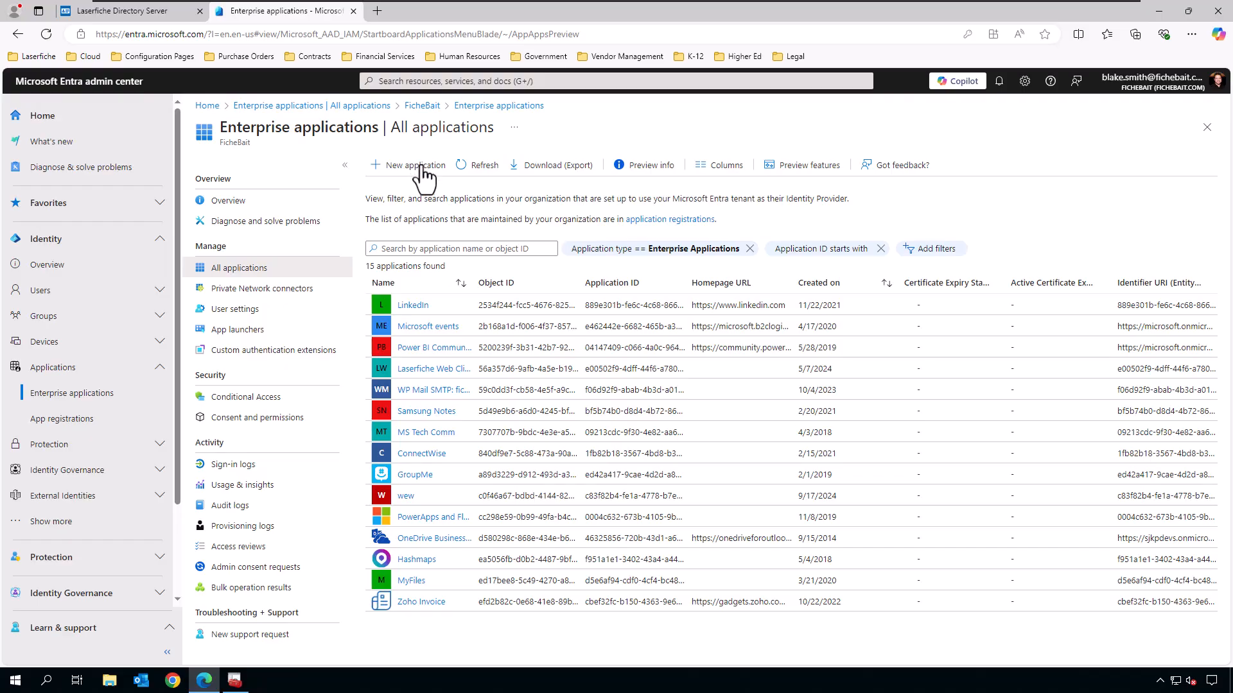
# Create your own non-gallery application named 'SSO - Laserfiche Production'.
pyautogui.click(395, 177)
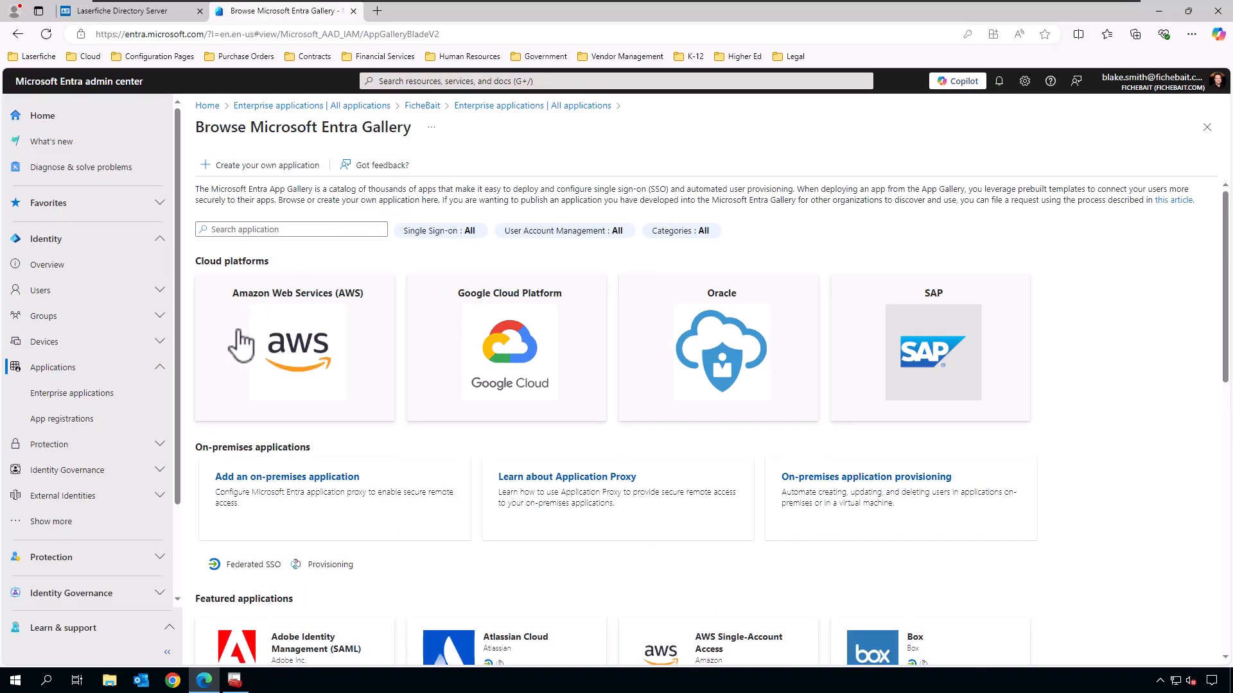
pyautogui.click(253, 185)
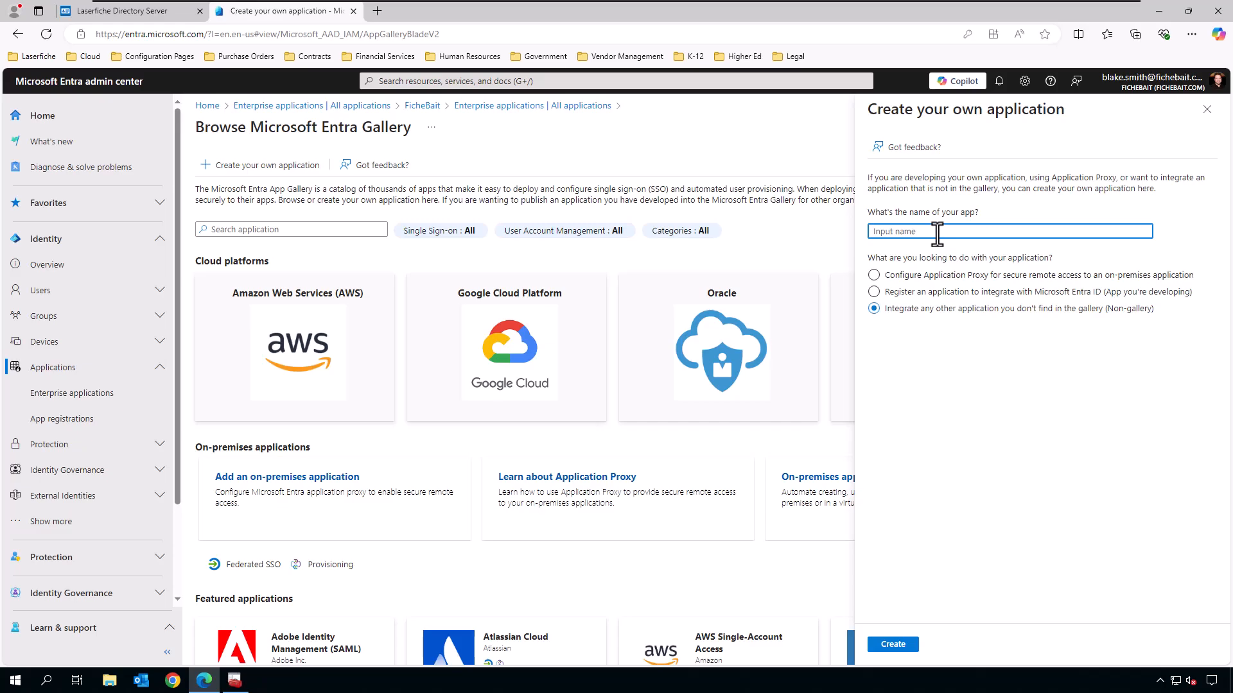
pyautogui.write('SSO - Laserfiche Production')
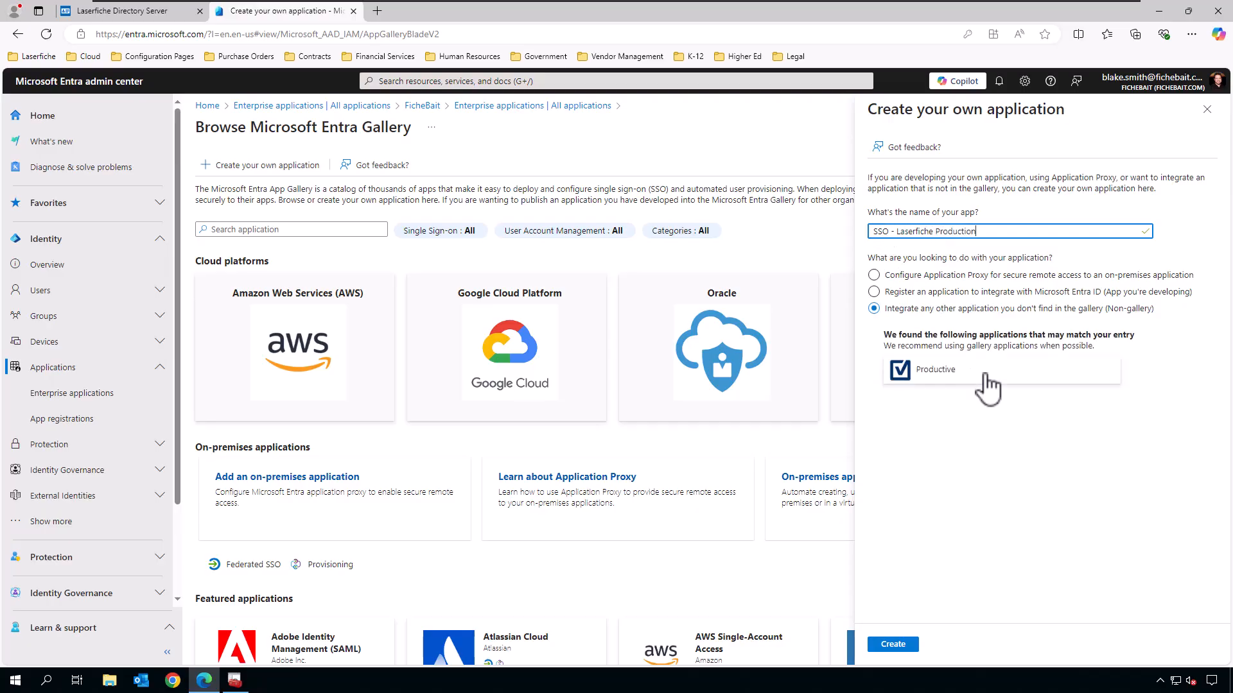
pyautogui.click(981, 439)
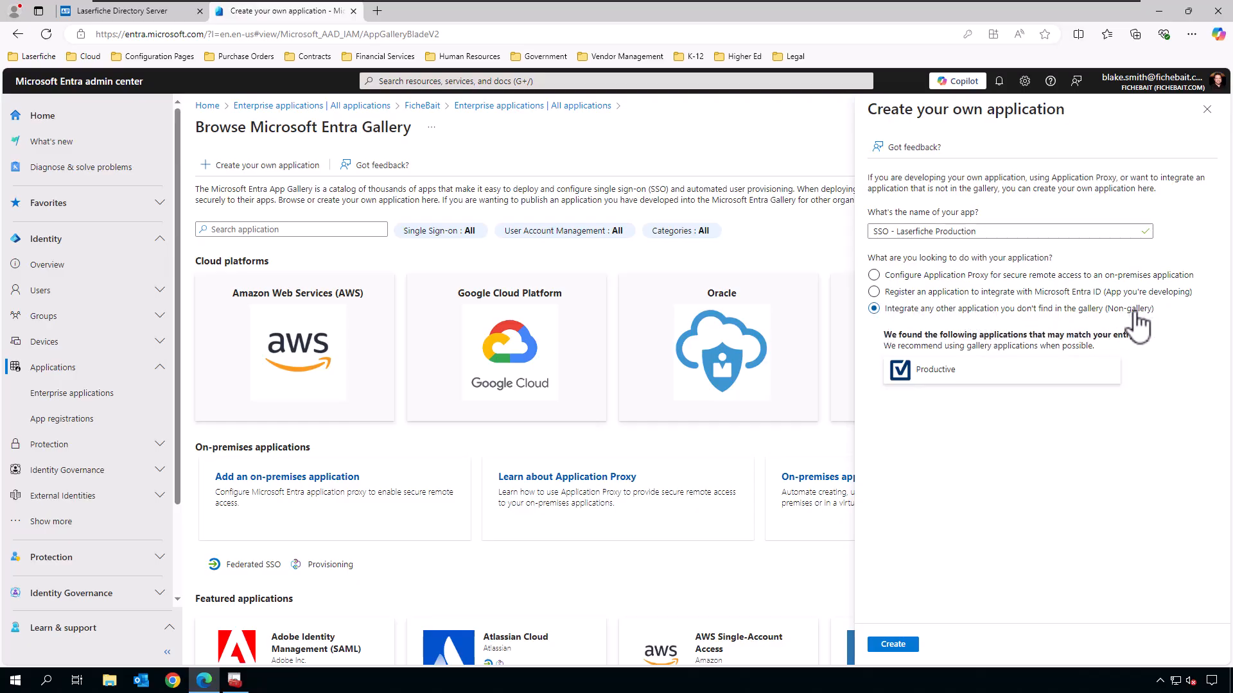
pyautogui.click(903, 645)
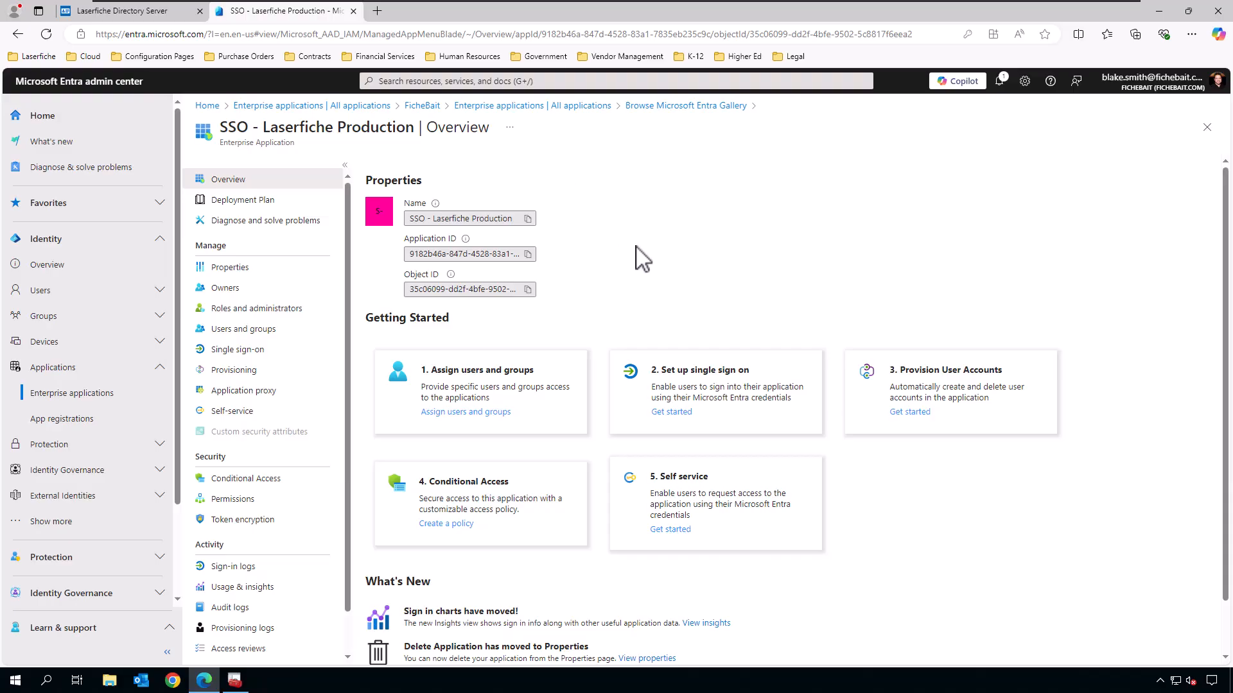
# Choose SAML as the app's single sign-on method and edit Basic SAML Configuration.
pyautogui.click(263, 363)
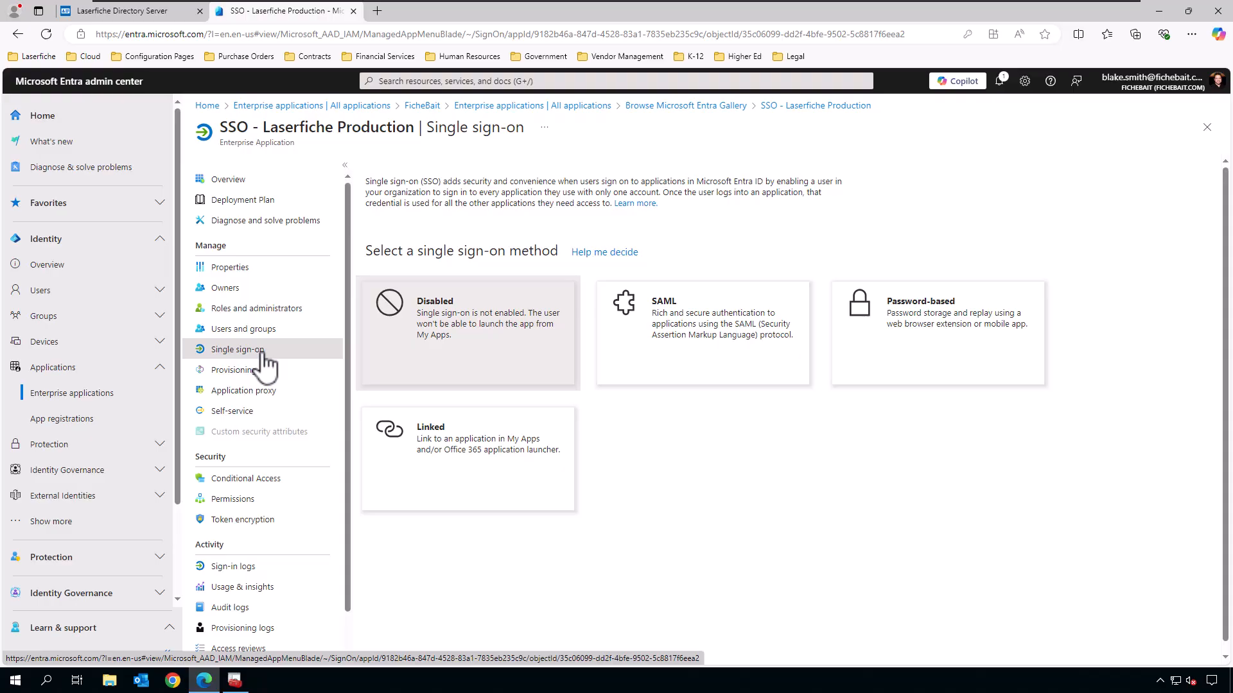
pyautogui.click(699, 354)
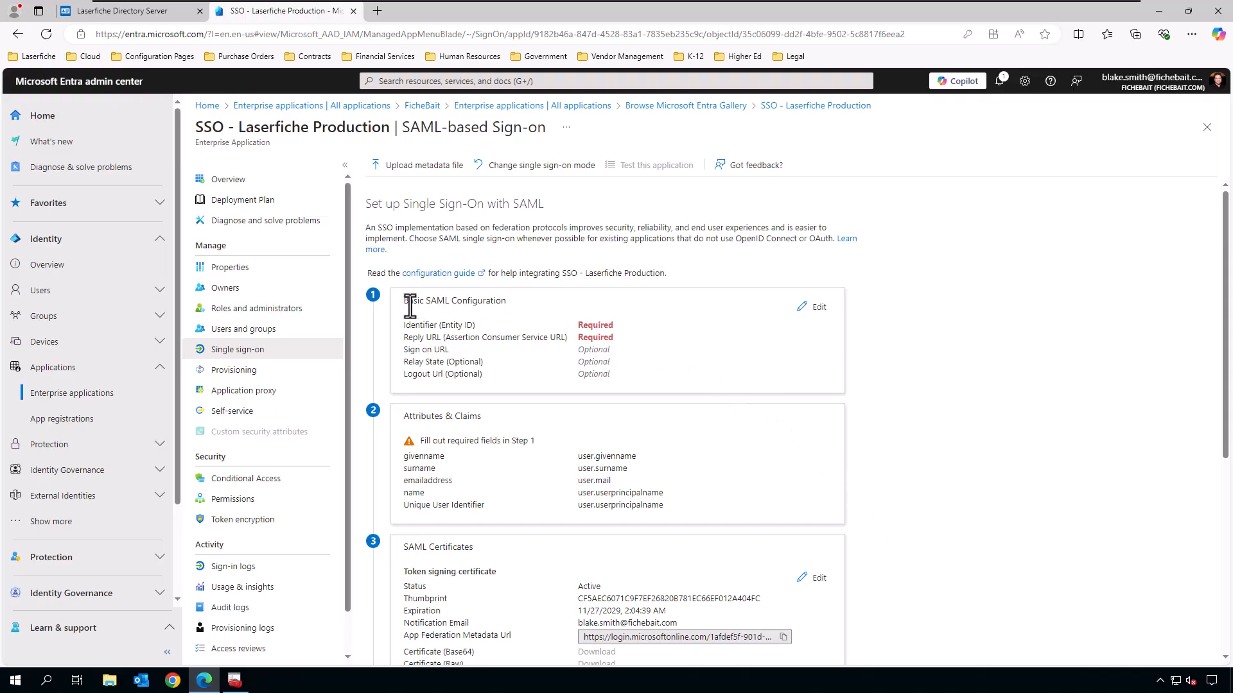
pyautogui.click(819, 307)
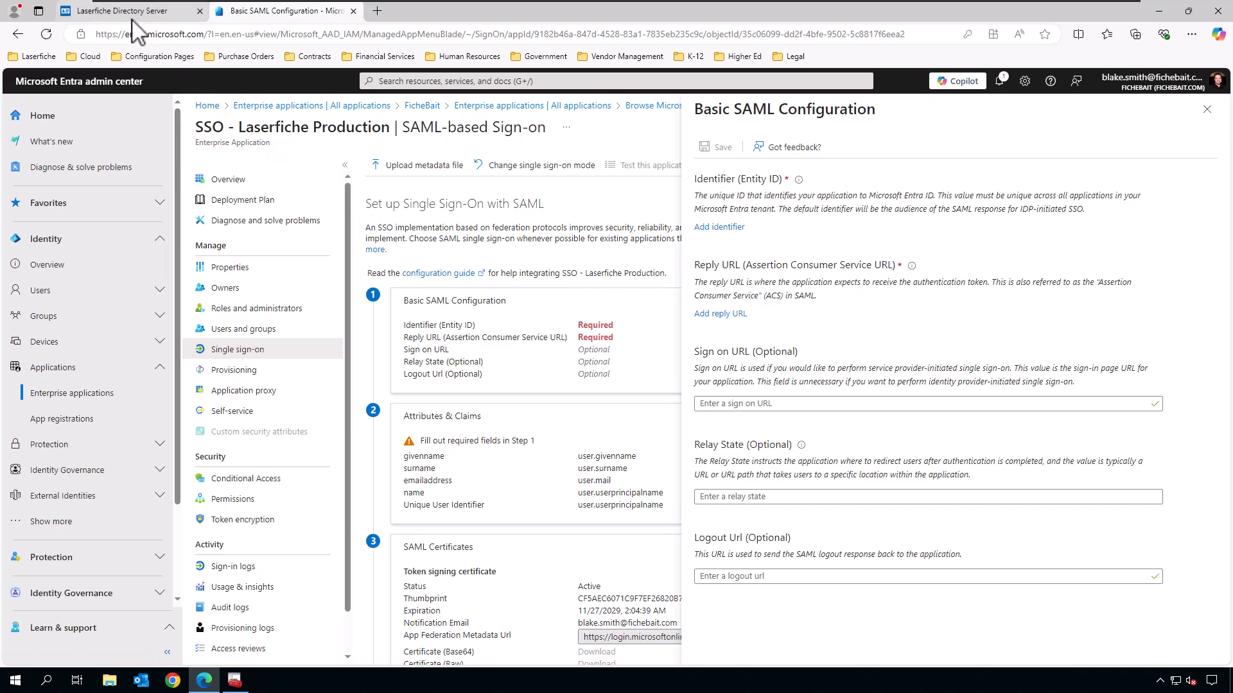
pyautogui.moveTo(138, 32)
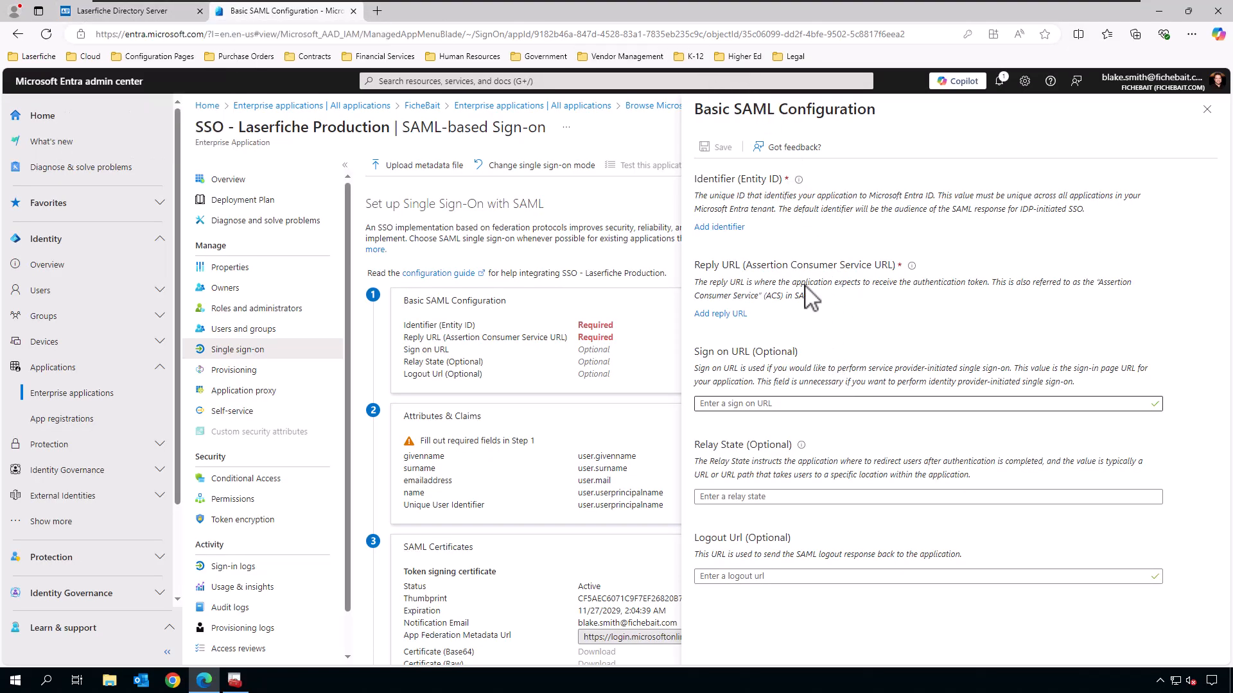
pyautogui.click(738, 228)
pyautogui.click(741, 254)
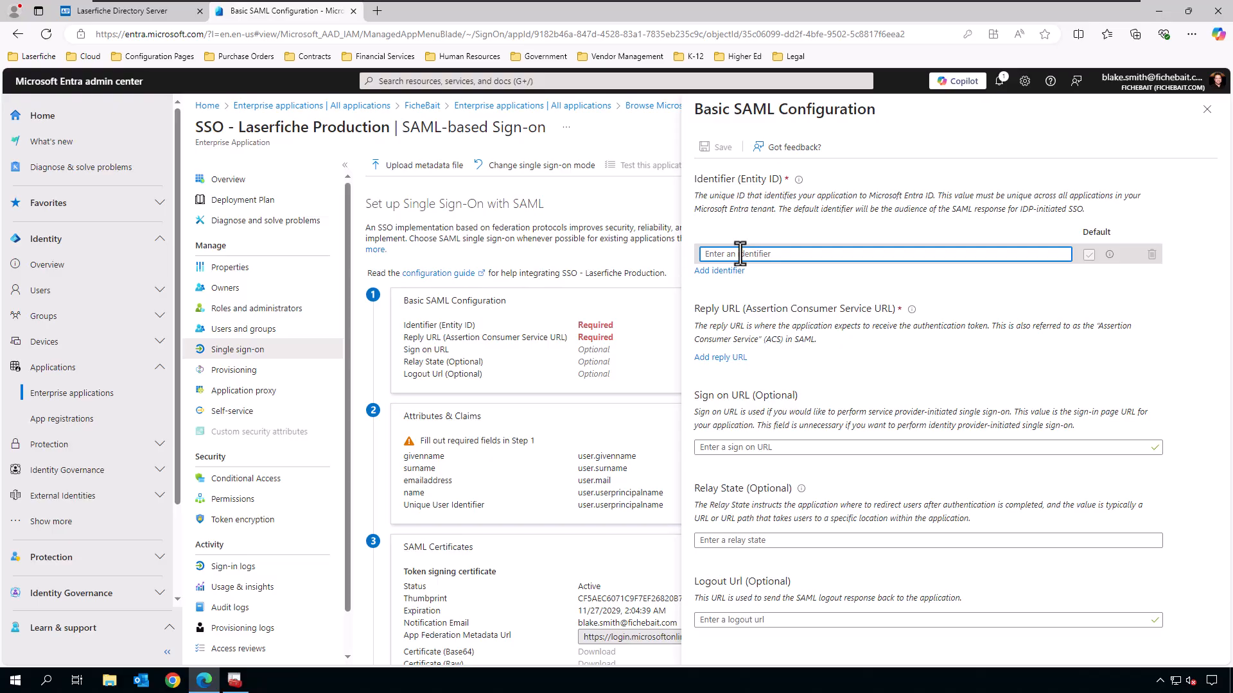
pyautogui.write('https://example.com')
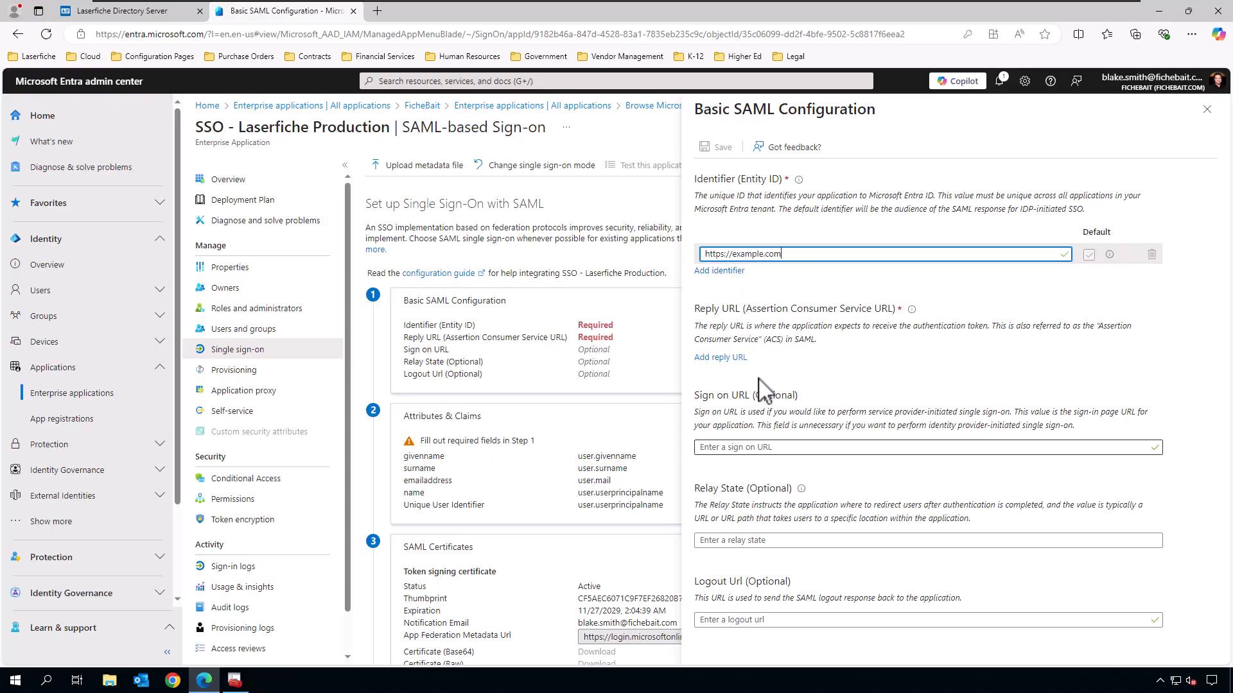
pyautogui.click(719, 357)
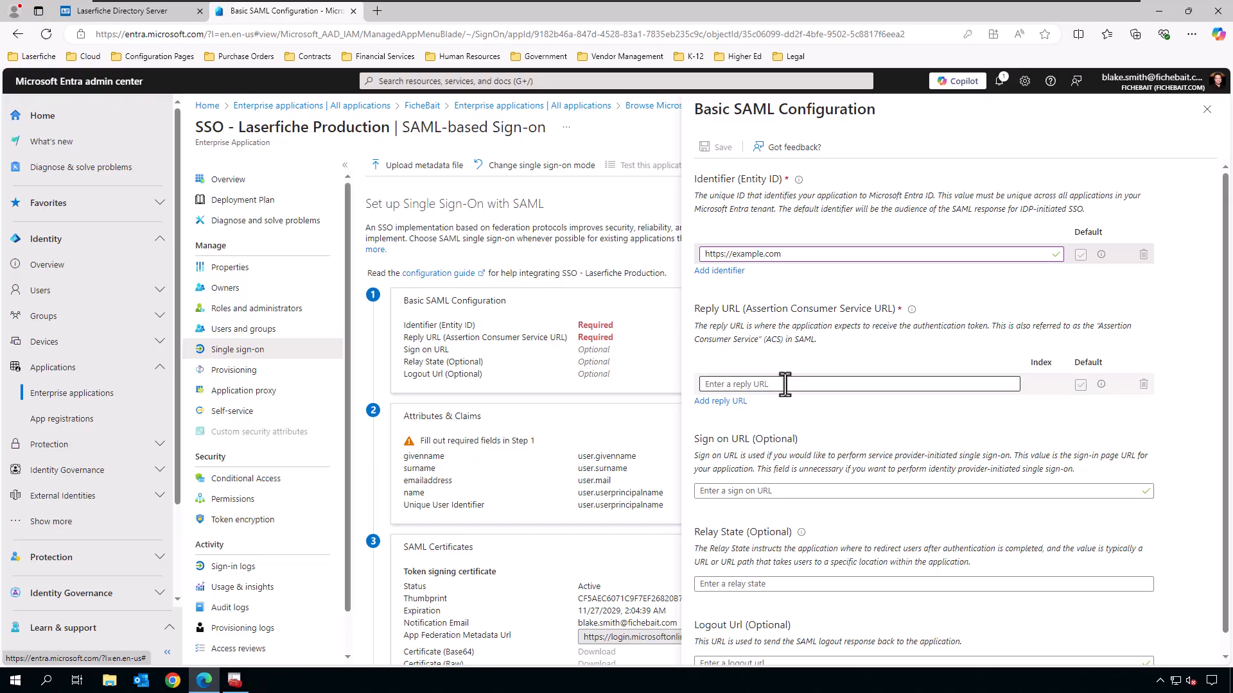
pyautogui.click(785, 384)
pyautogui.write('http')
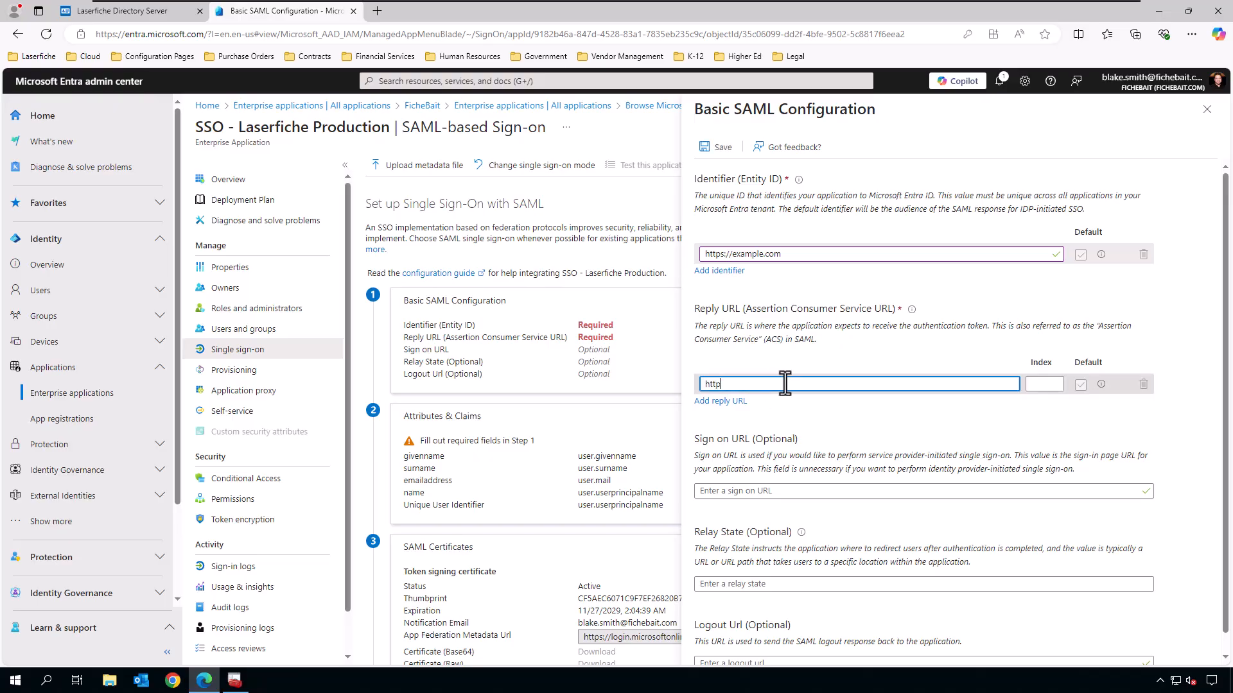
pyautogui.write('s://exampl')
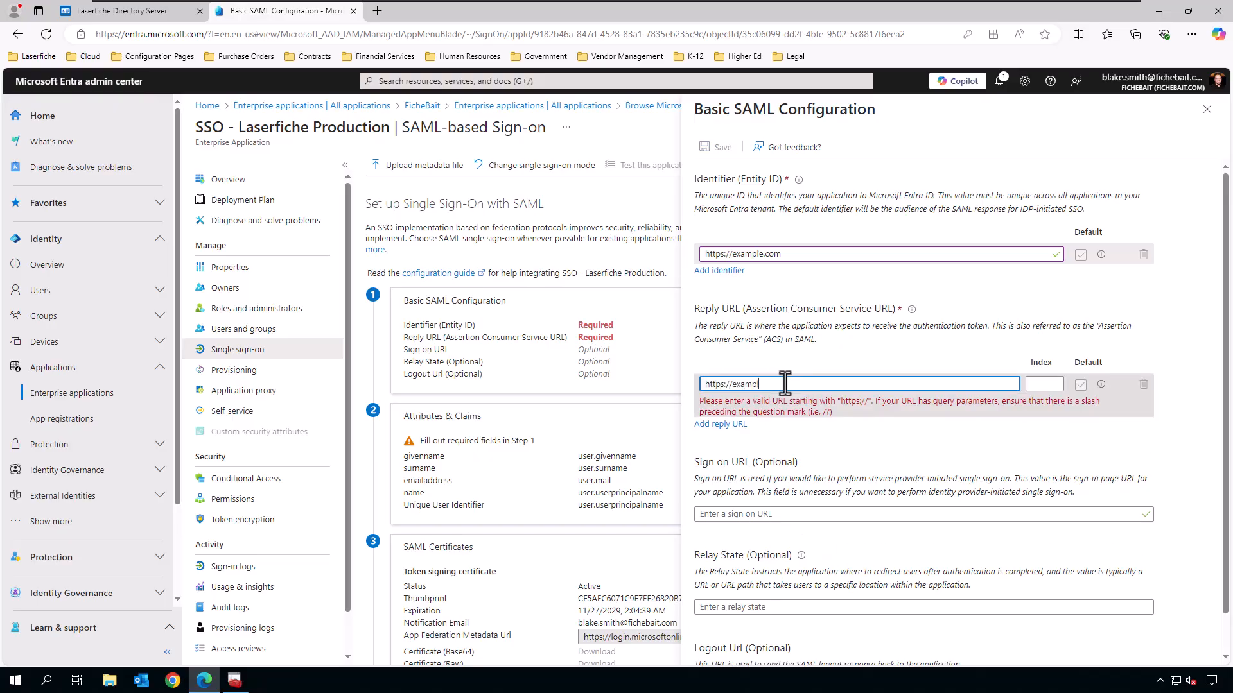
pyautogui.write('e.com')
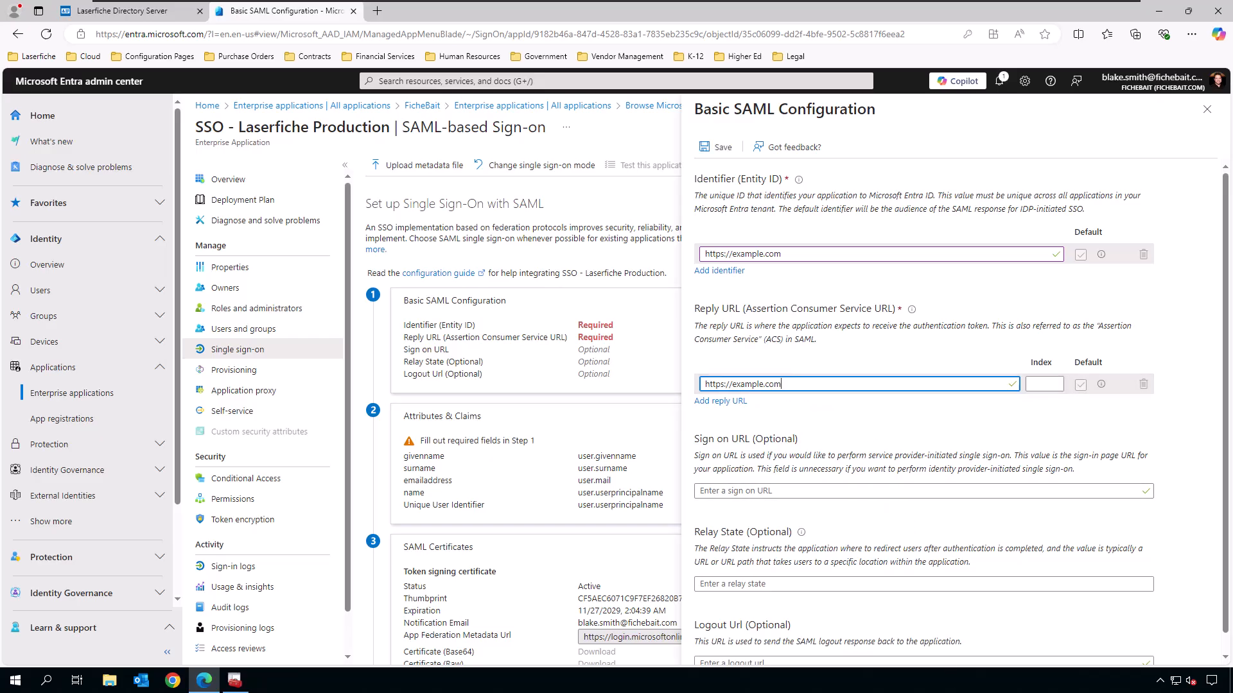
pyautogui.click(722, 149)
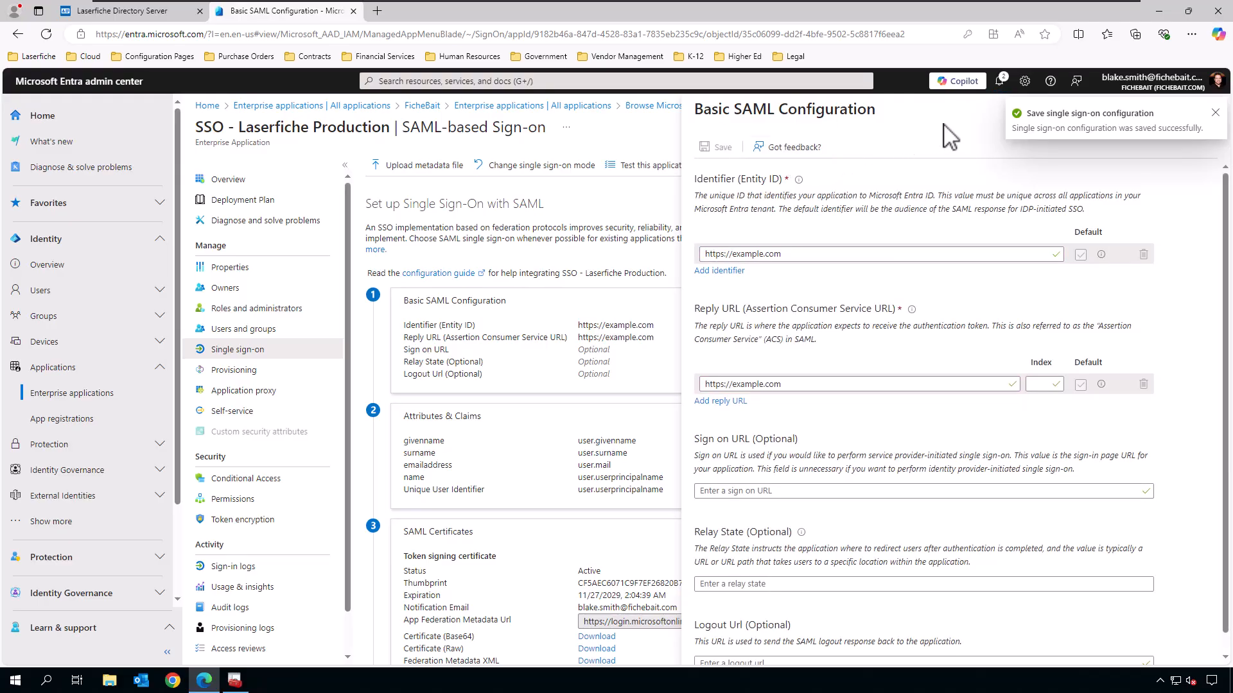
pyautogui.click(1215, 113)
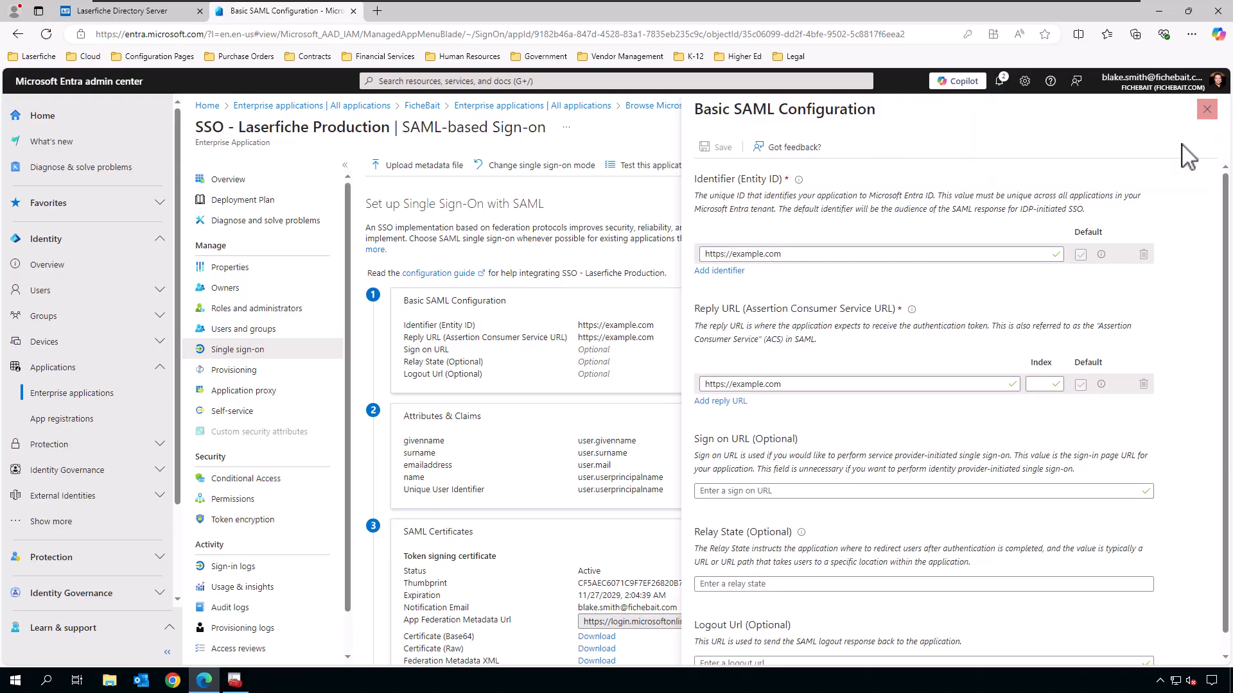
pyautogui.click(1207, 110)
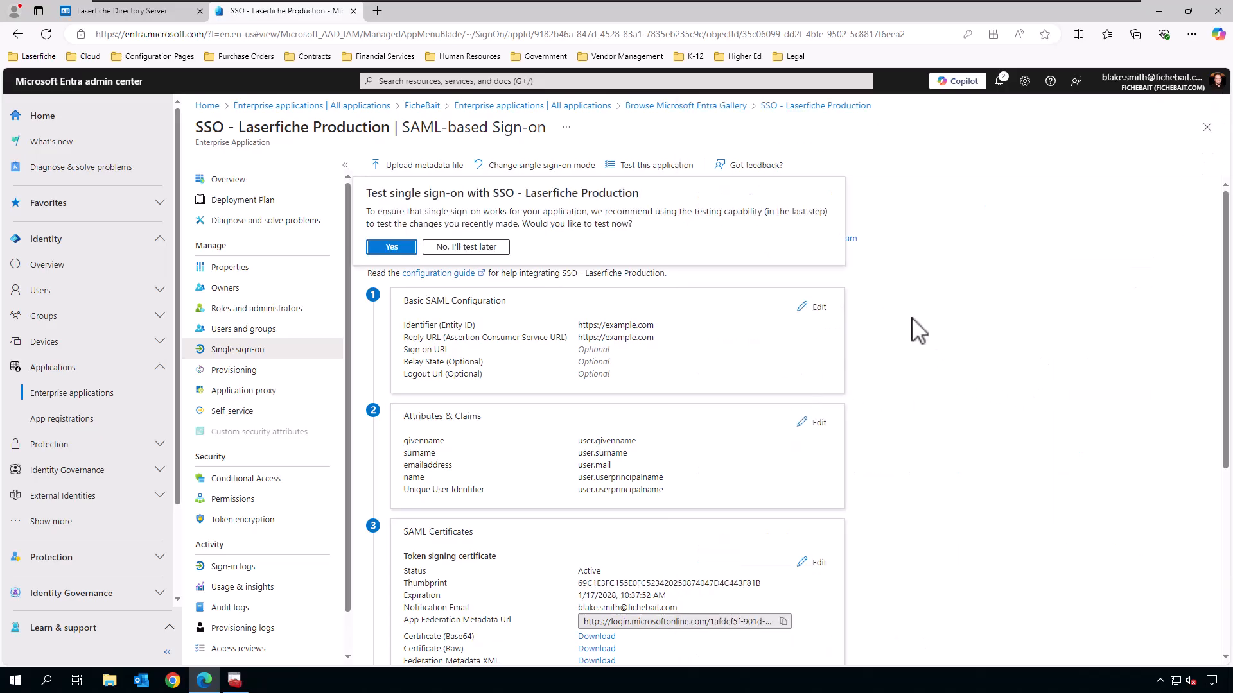
# Skip the single sign-on test and start editing Attributes & Claims.
pyautogui.click(491, 247)
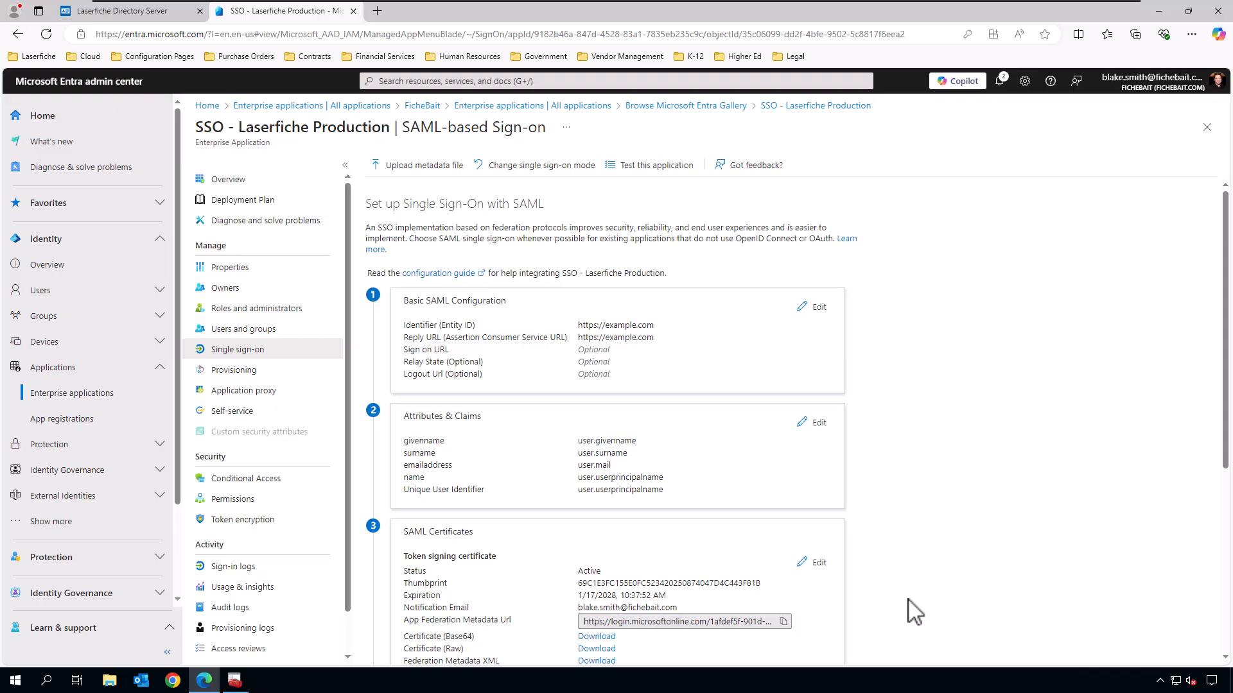
pyautogui.scroll(-1, 947, 459)
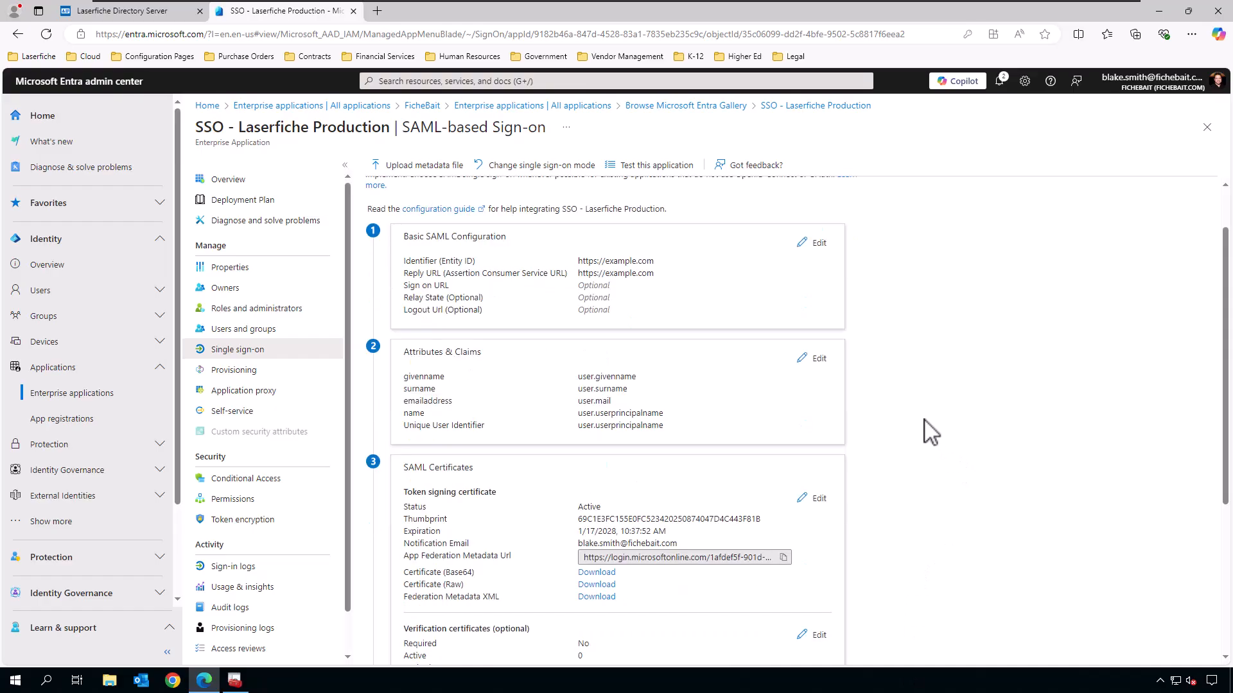
pyautogui.click(819, 358)
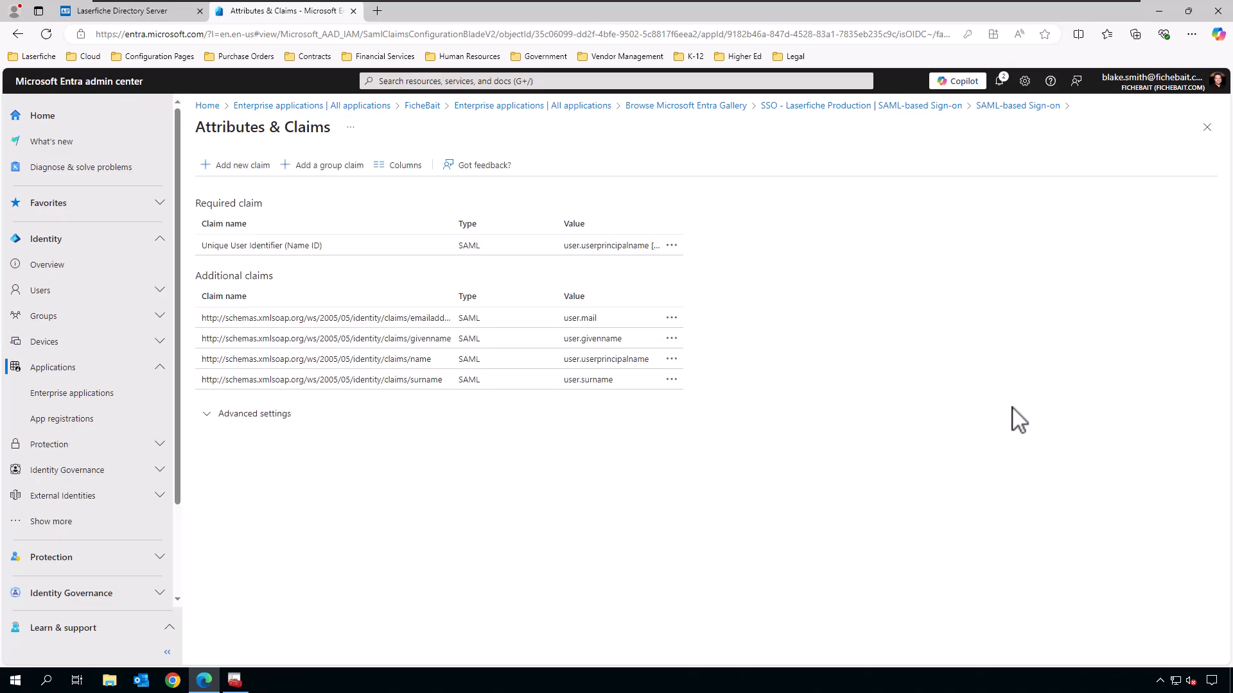
# Add a 'displayname' claim sourced from user.displayname and save it.
pyautogui.click(260, 168)
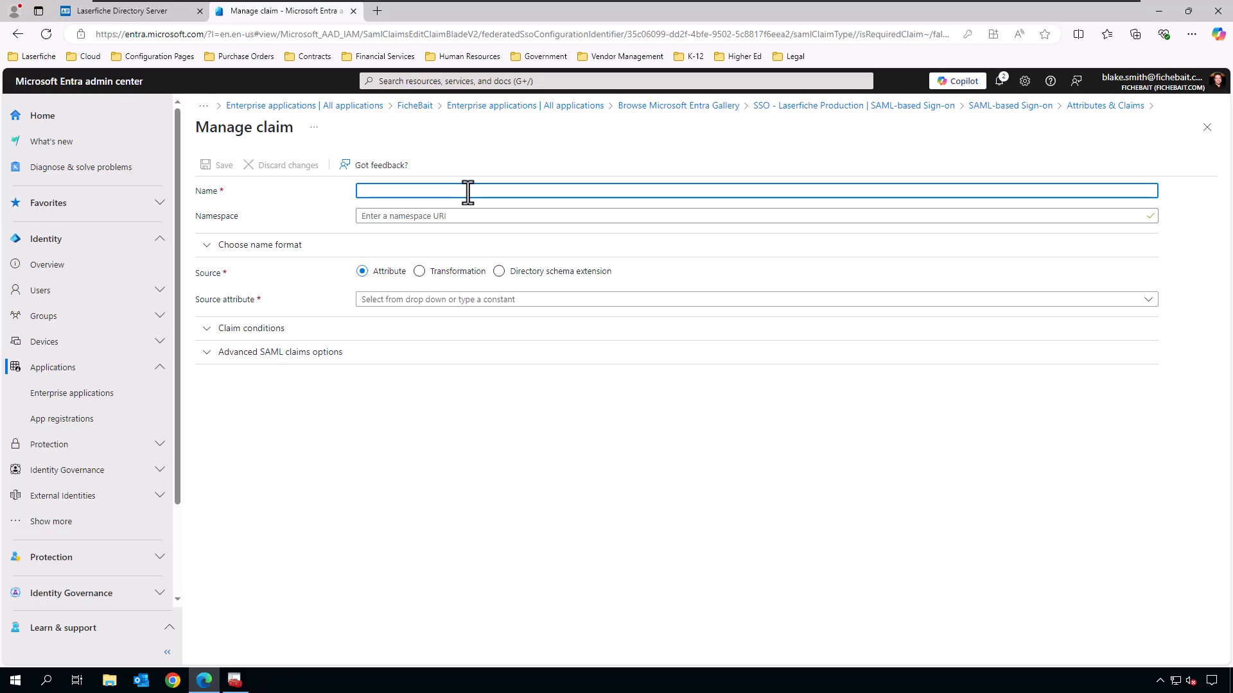
pyautogui.write('displayname')
pyautogui.click(449, 301)
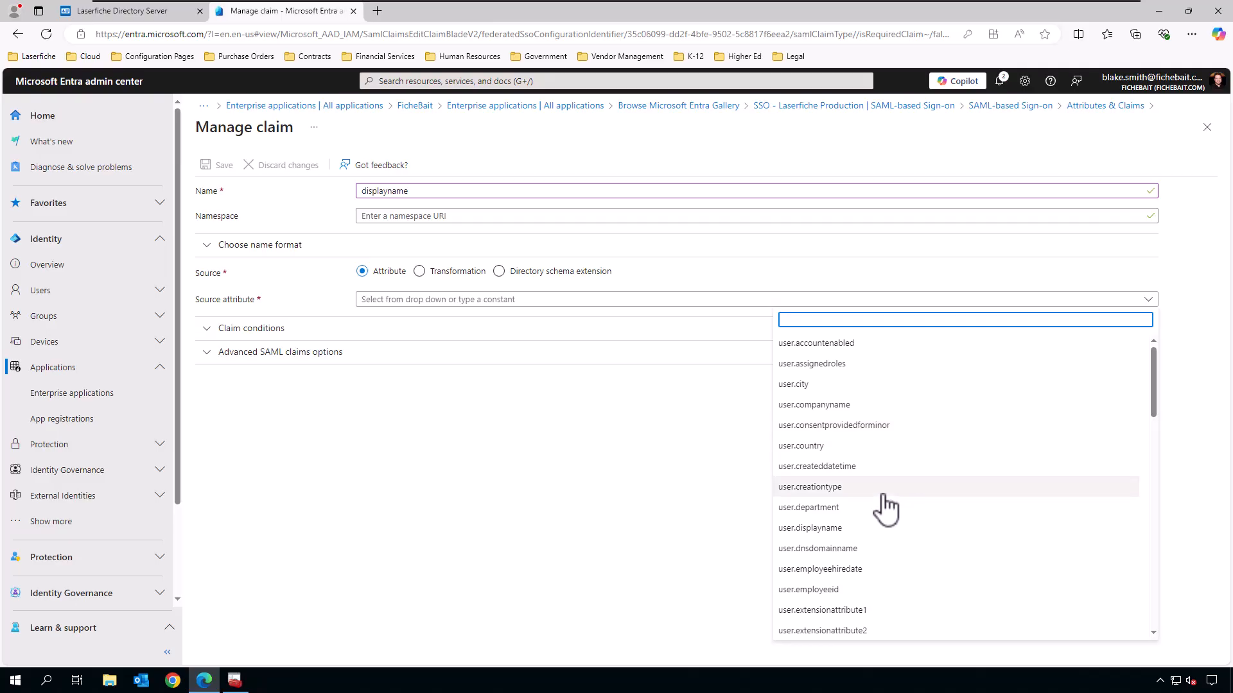
pyautogui.click(859, 527)
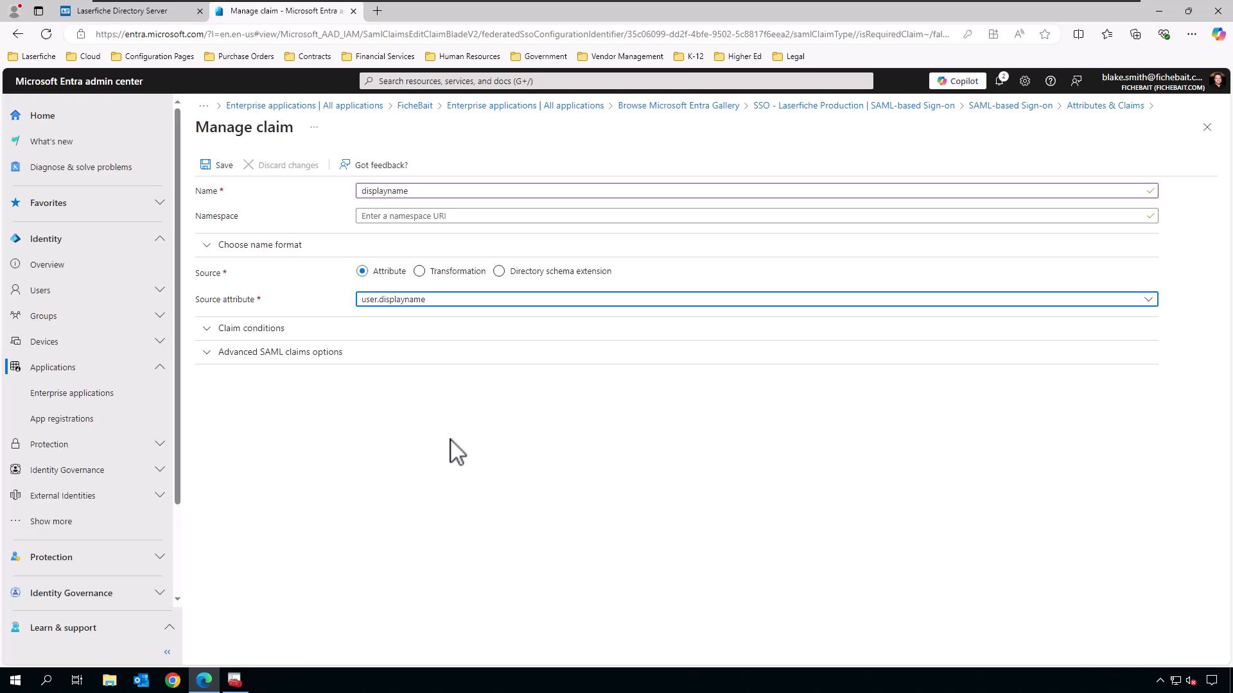
pyautogui.click(223, 166)
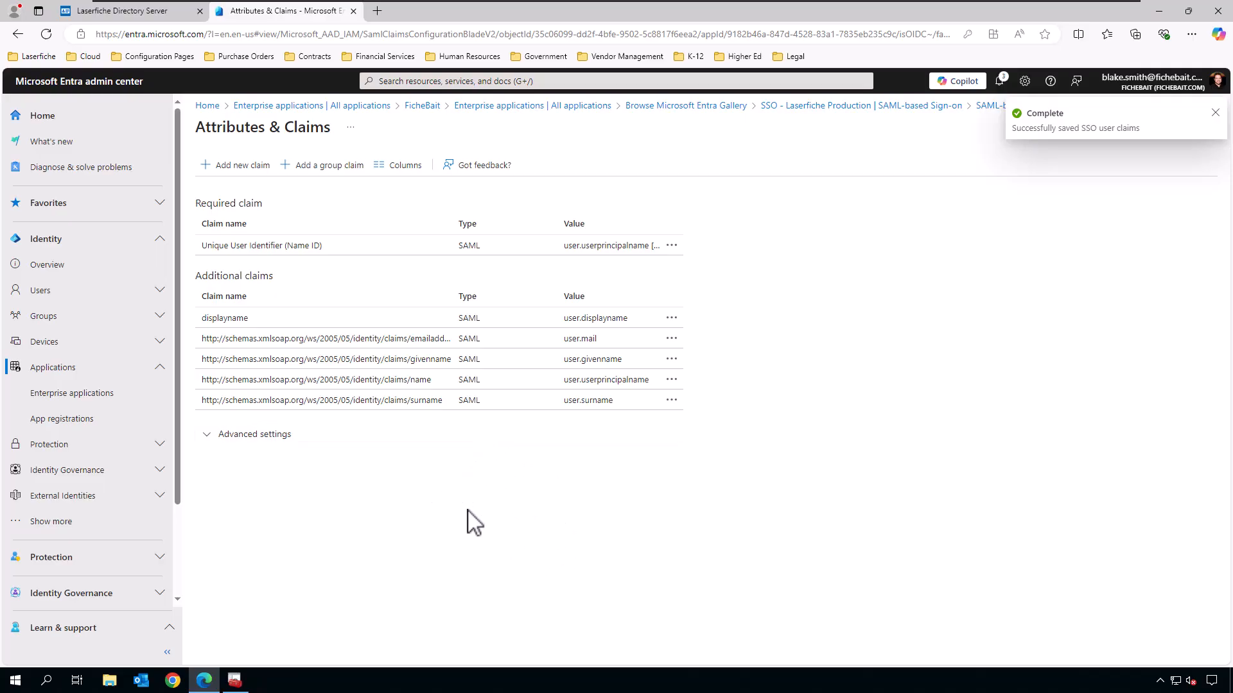
# Add a group claim returning security groups with sAMAccountName as the source attribute, and save.
pyautogui.click(337, 183)
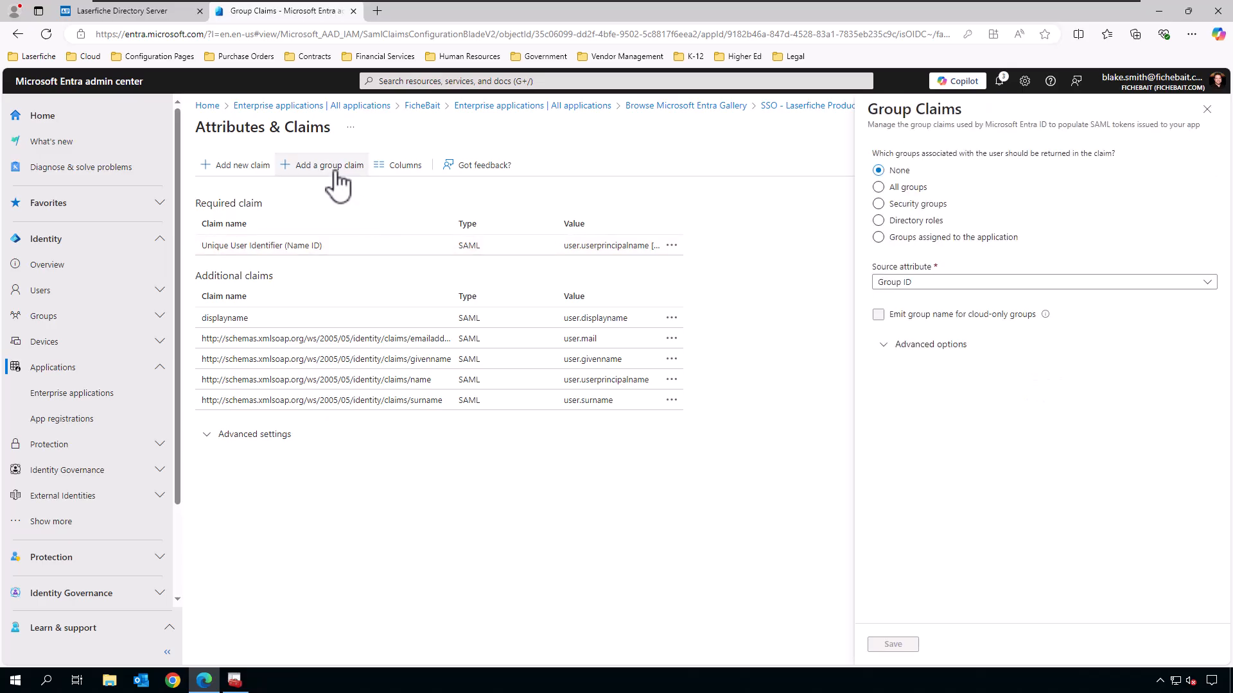
pyautogui.click(921, 222)
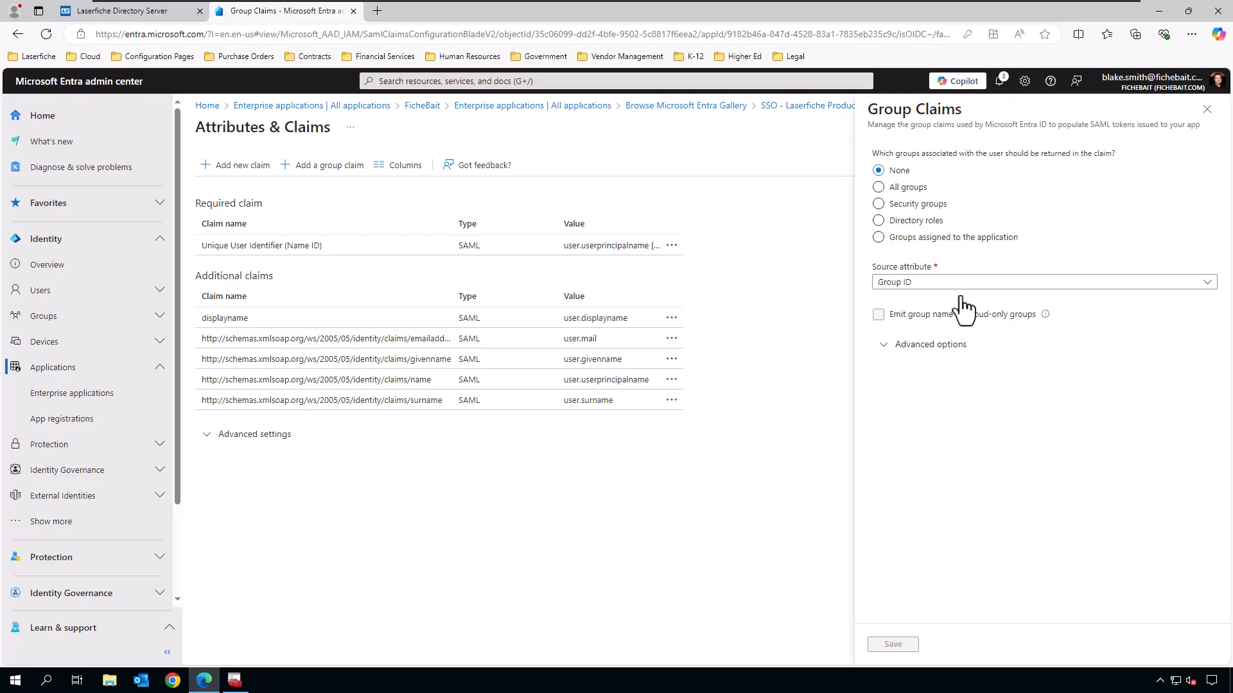
pyautogui.click(942, 207)
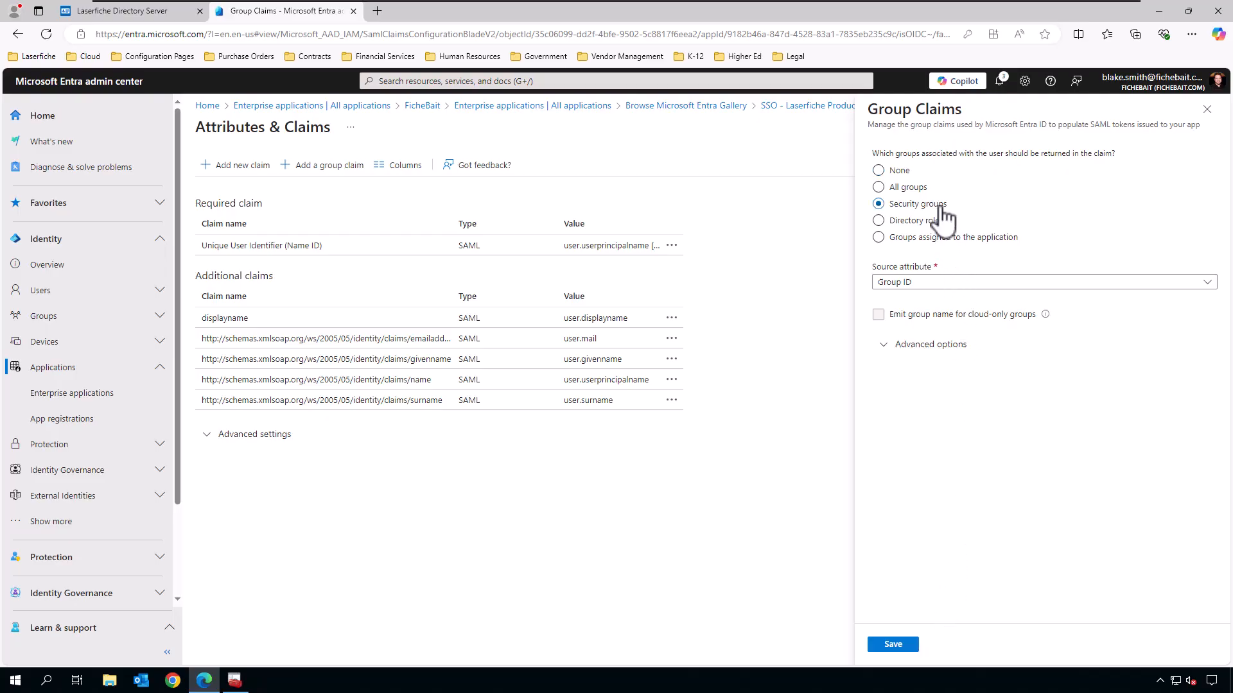
pyautogui.click(998, 282)
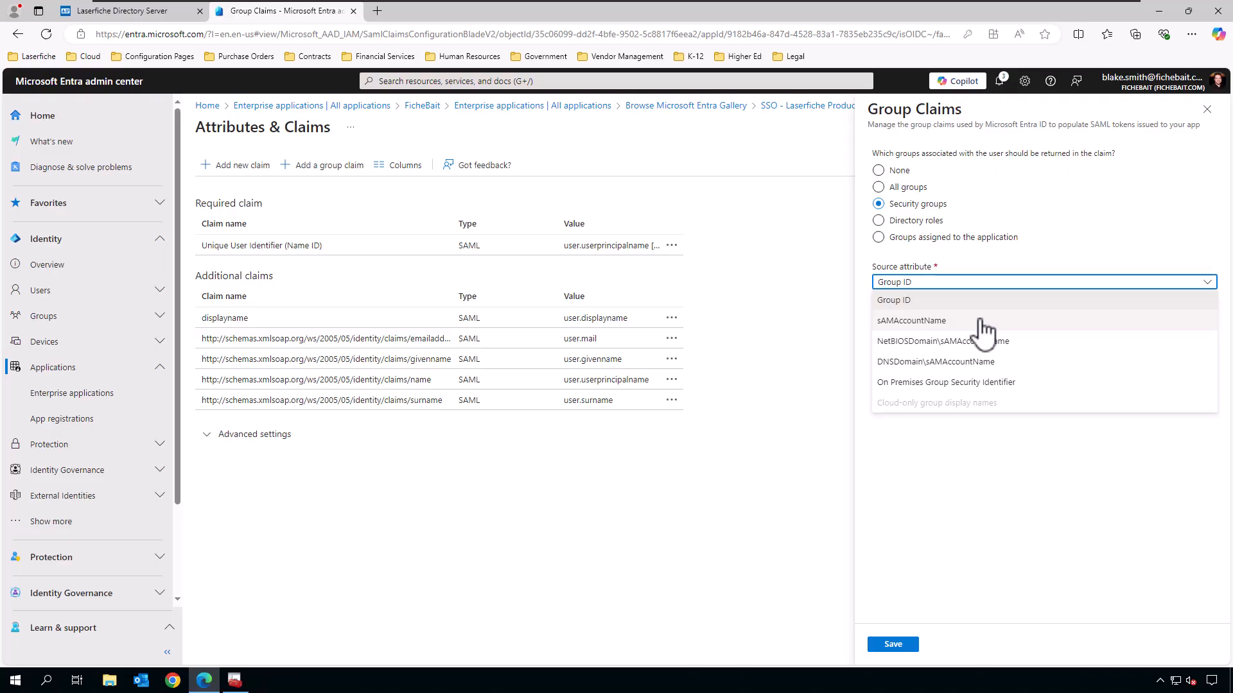
pyautogui.click(984, 327)
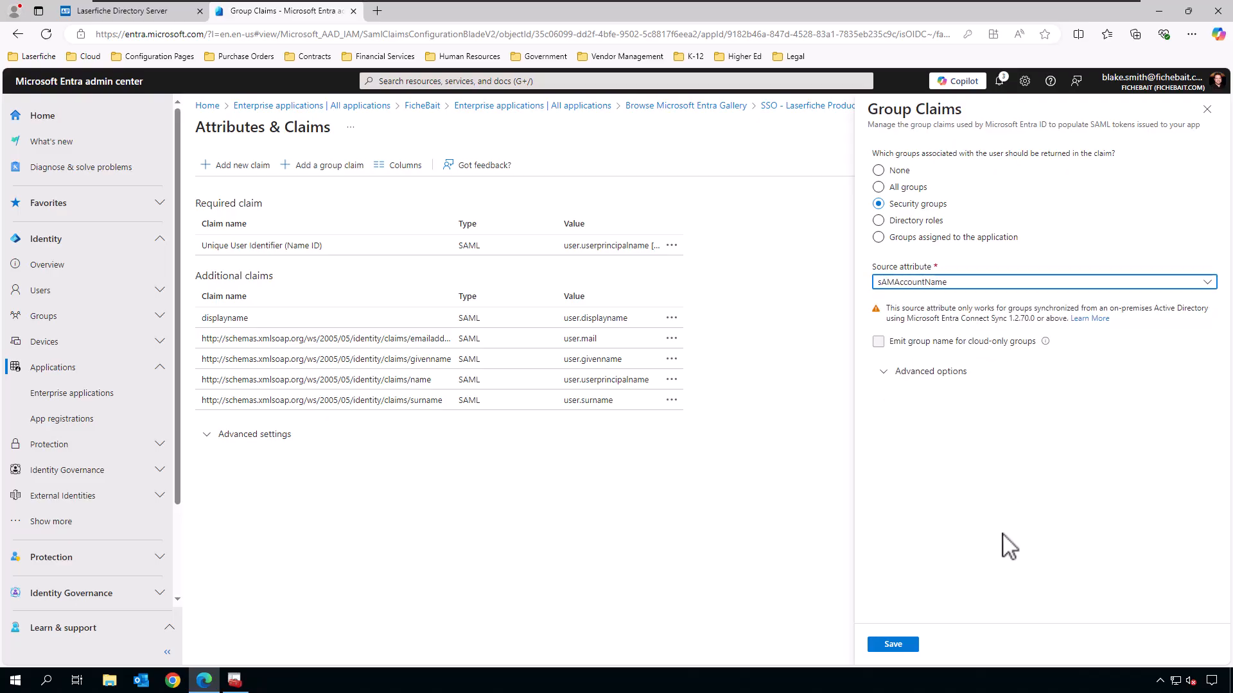
pyautogui.click(911, 651)
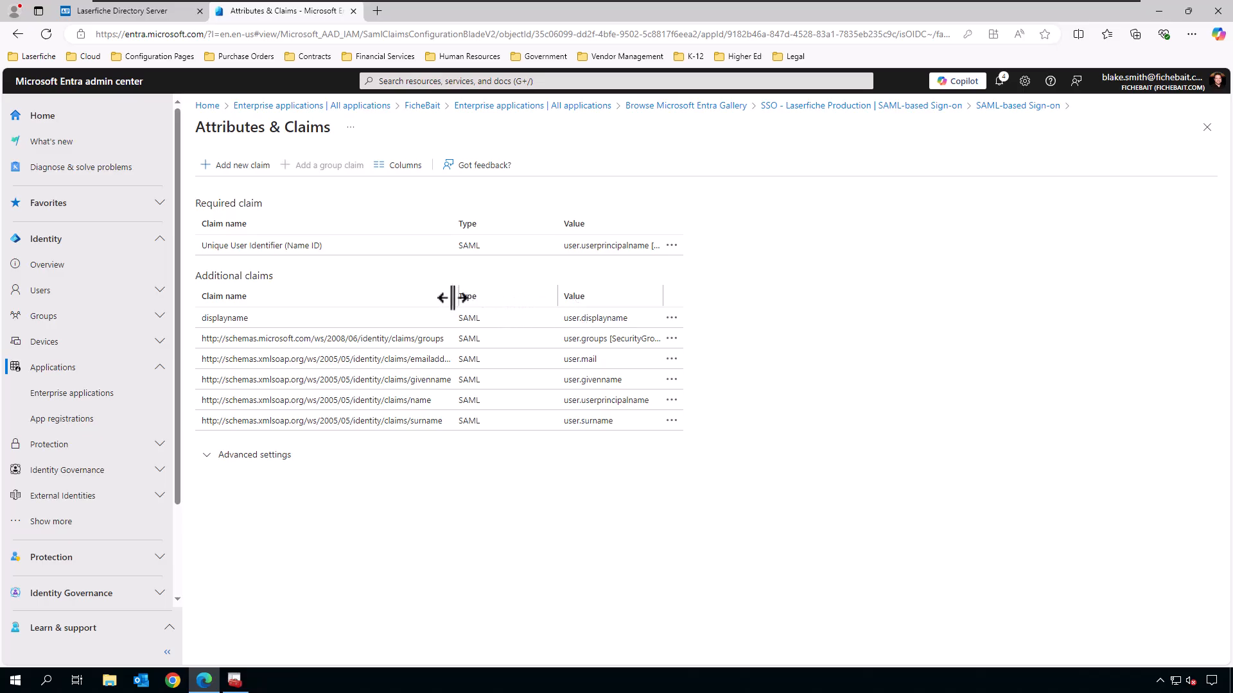
# Widen the Claim name column to read the claim URIs, then return to Laserfiche Directory Server.
pyautogui.moveTo(525, 297); pyautogui.dragTo(529, 298)
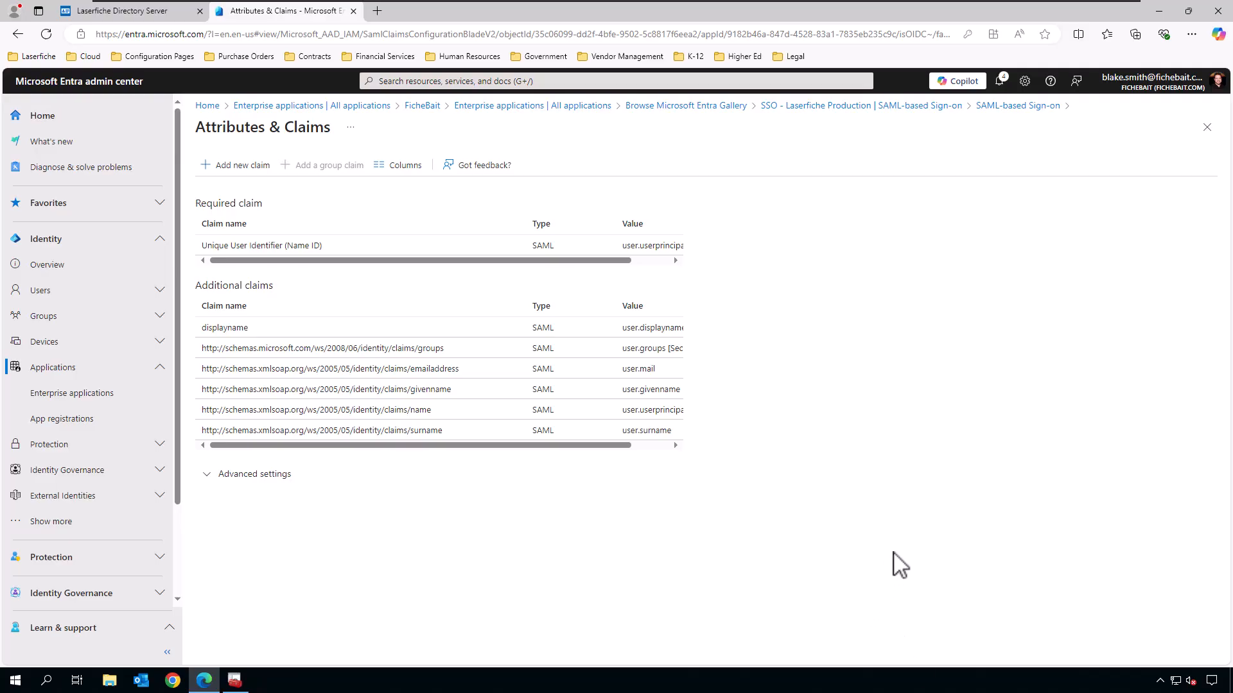
pyautogui.click(125, 11)
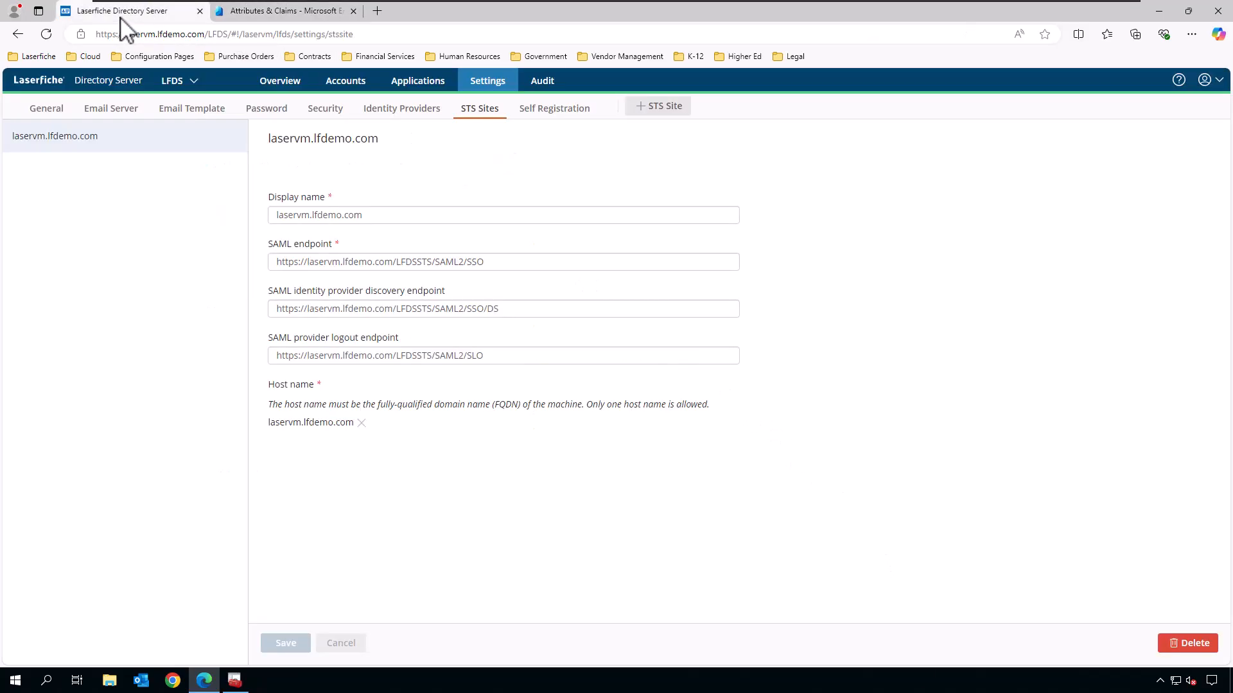
# Add and save a SAML identity provider named 'Entra ID', then open its settings.
pyautogui.click(422, 113)
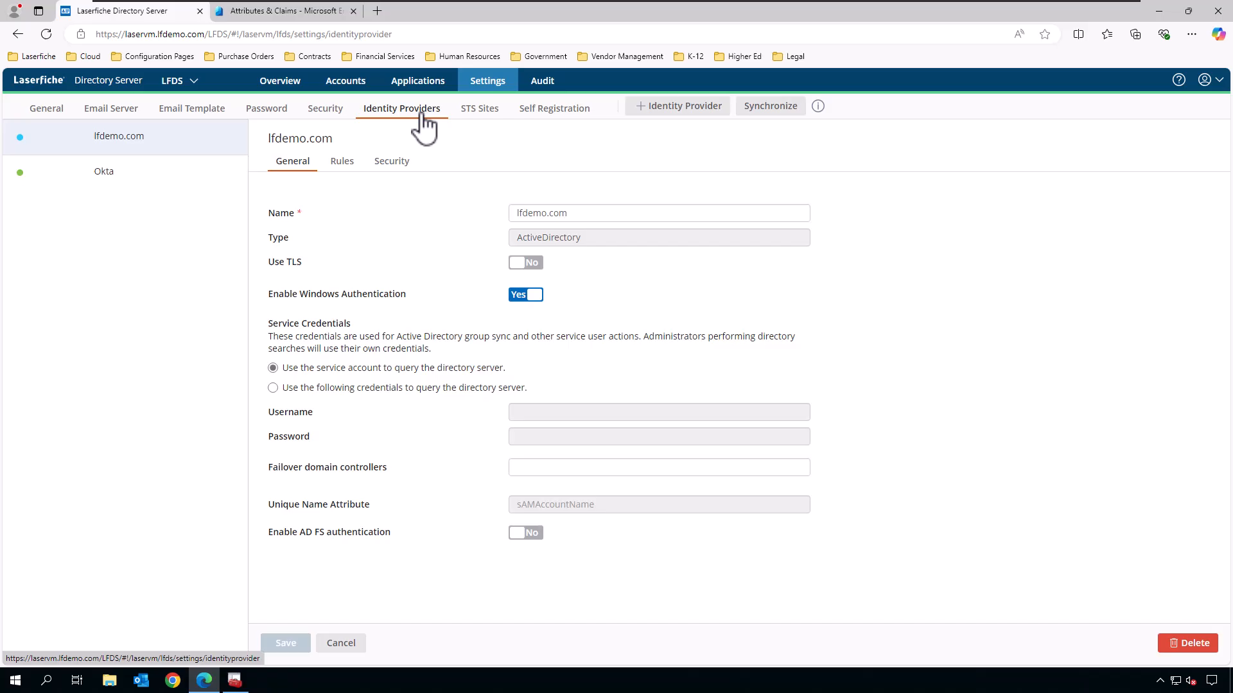
pyautogui.click(693, 113)
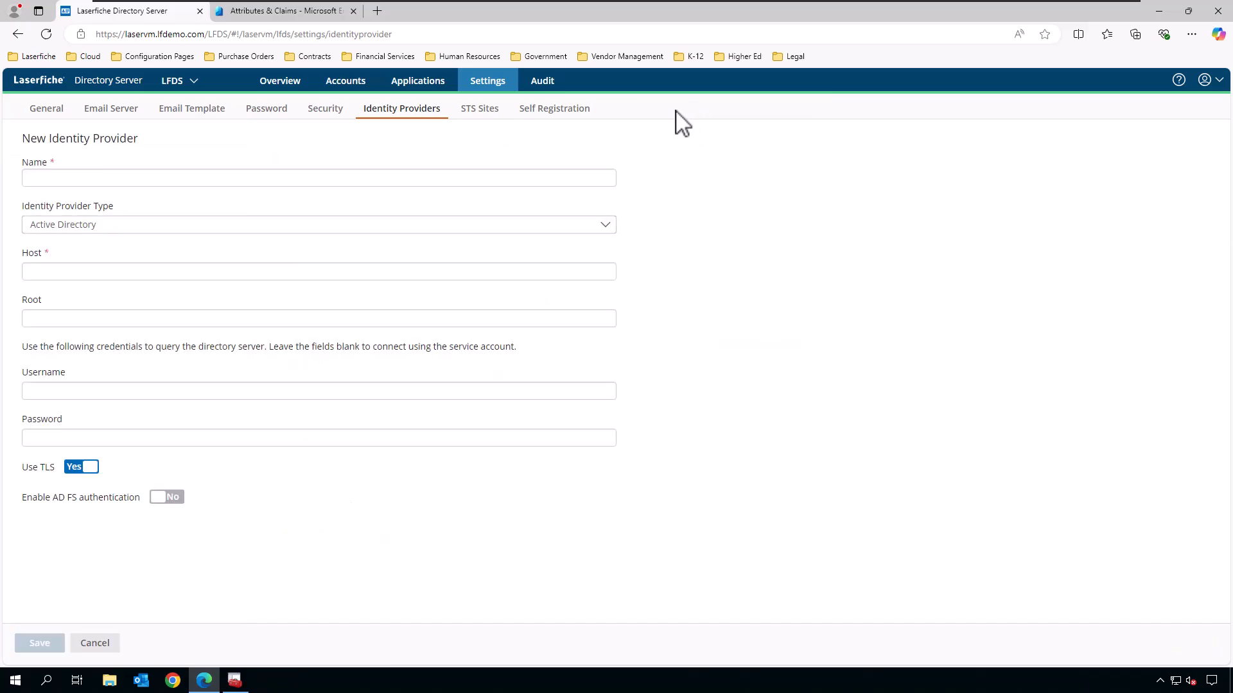
pyautogui.click(200, 179)
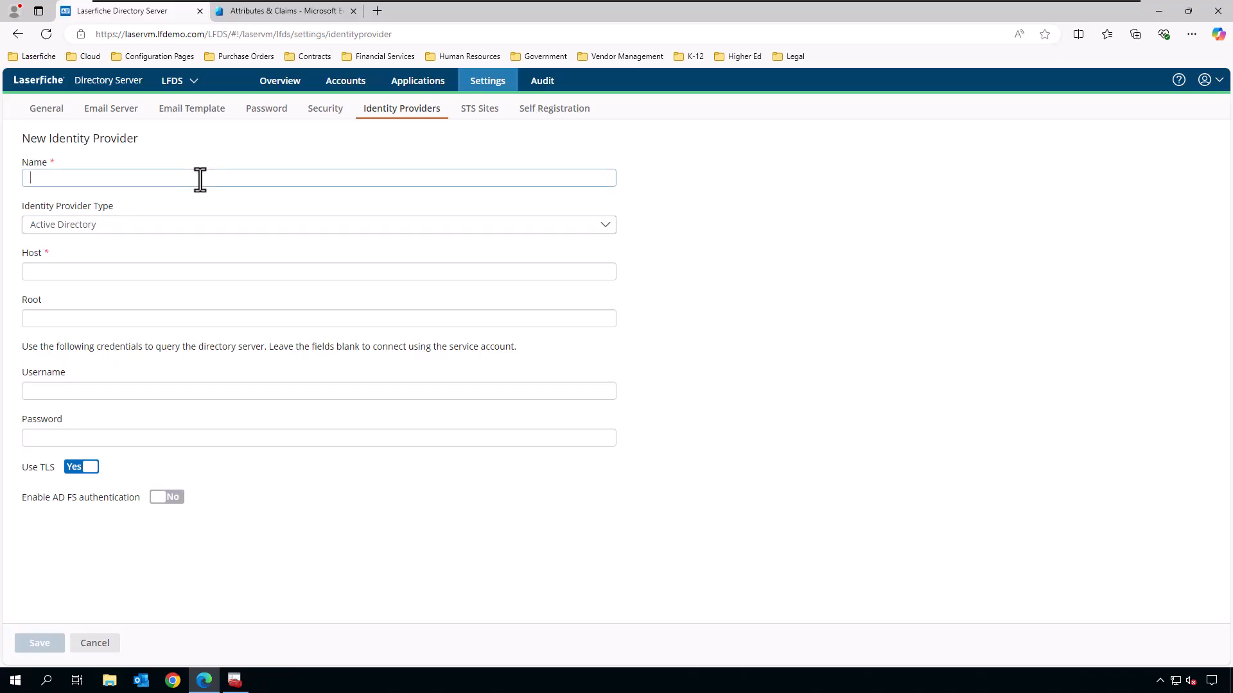
pyautogui.write('Entra ID')
pyautogui.click(126, 223)
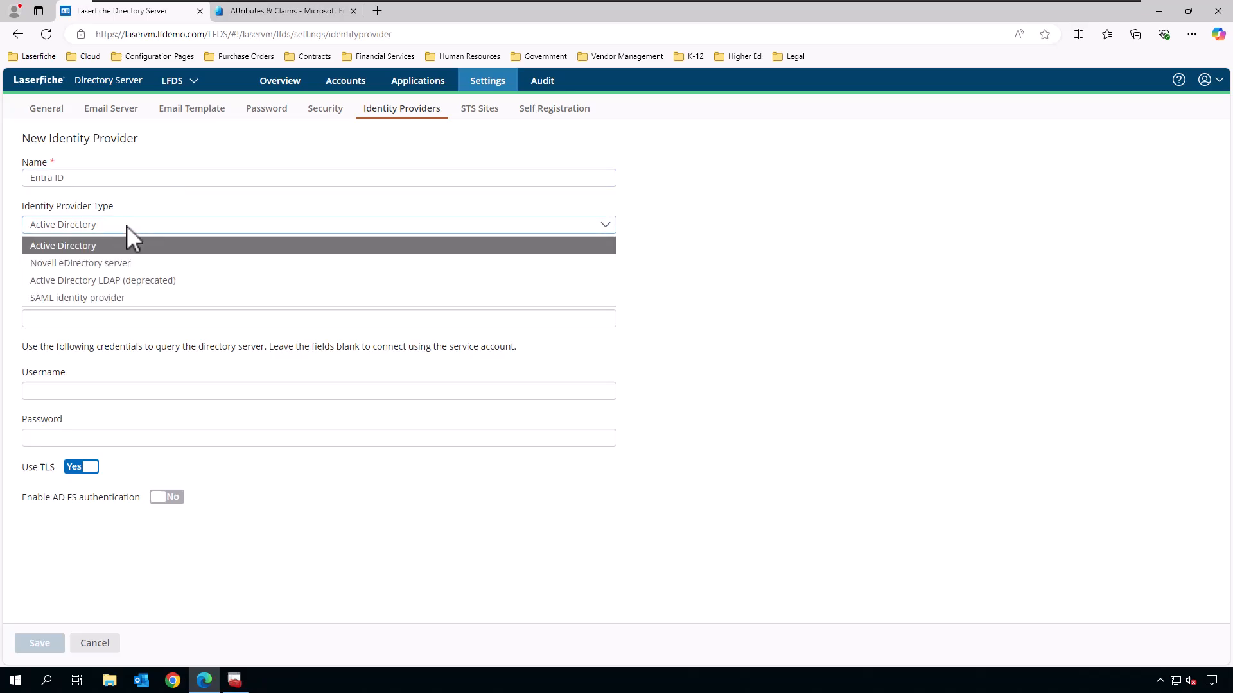
pyautogui.click(143, 298)
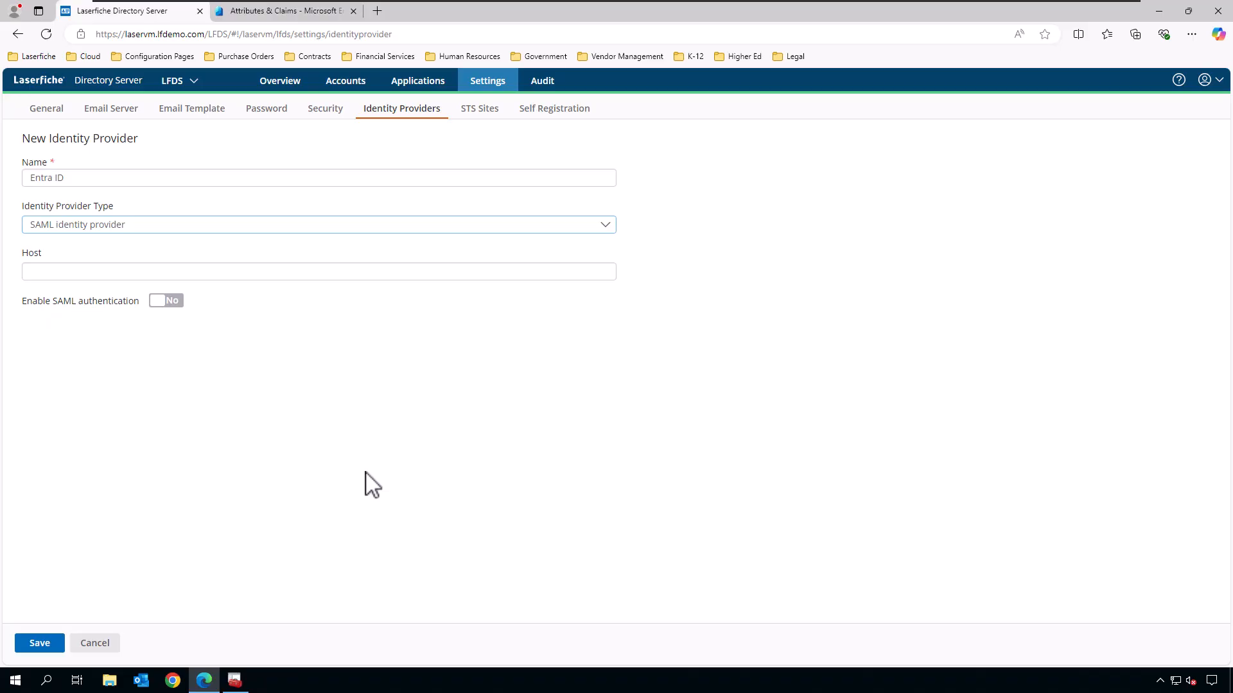
pyautogui.click(40, 643)
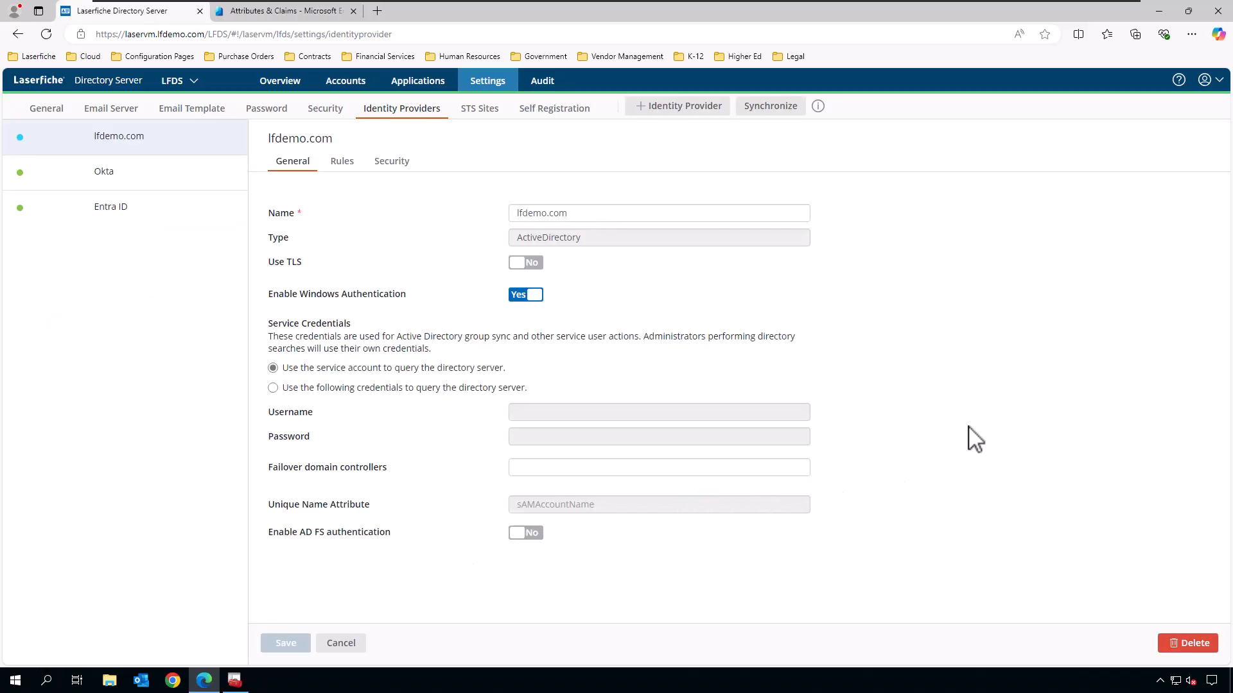
pyautogui.click(155, 226)
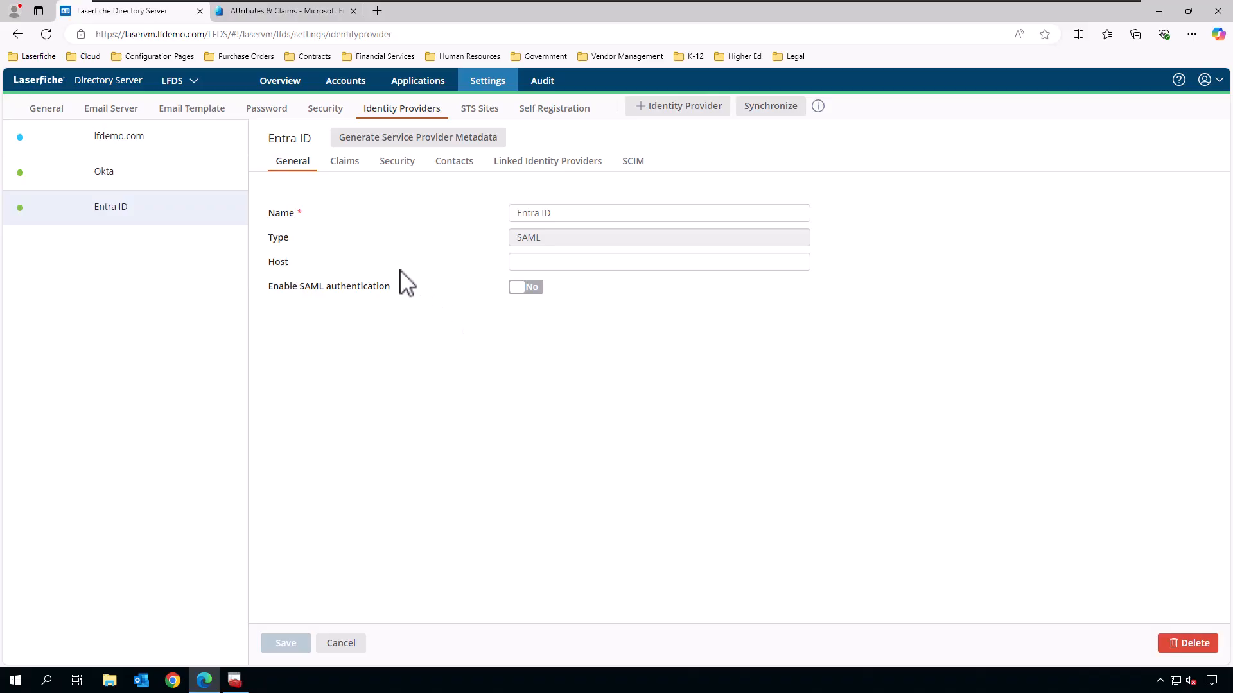
pyautogui.click(56, 113)
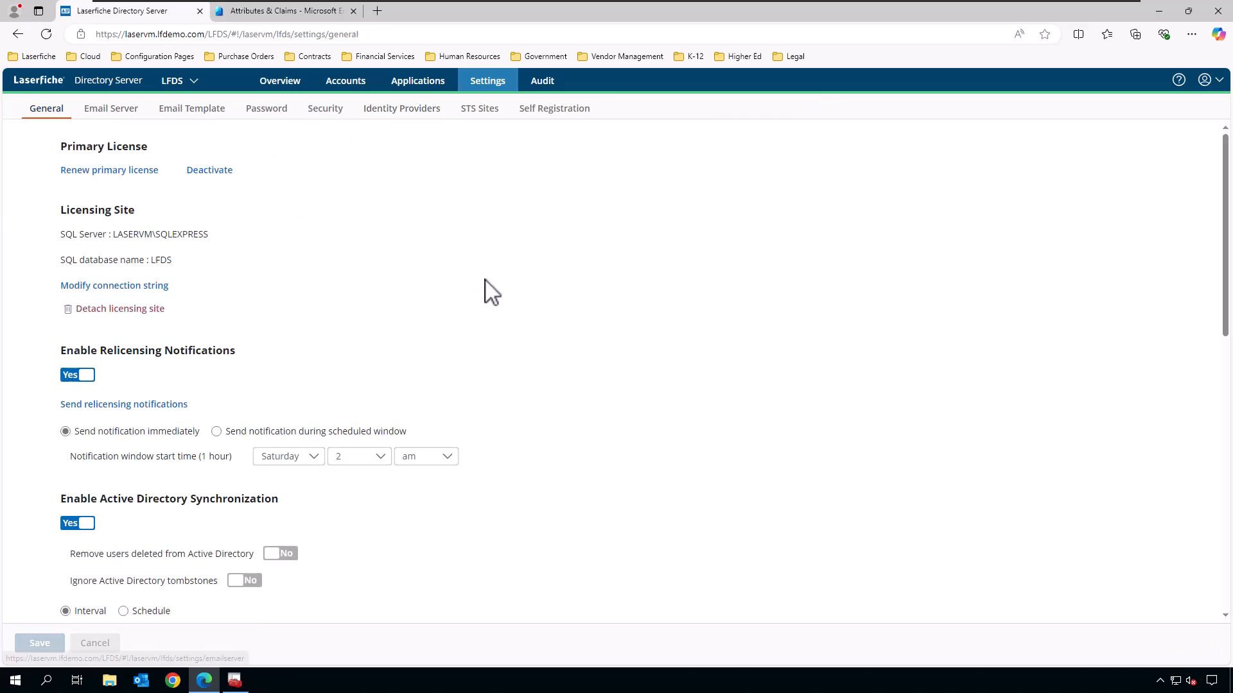
pyautogui.scroll(-2, 488, 286)
pyautogui.scroll(-8, 497, 293)
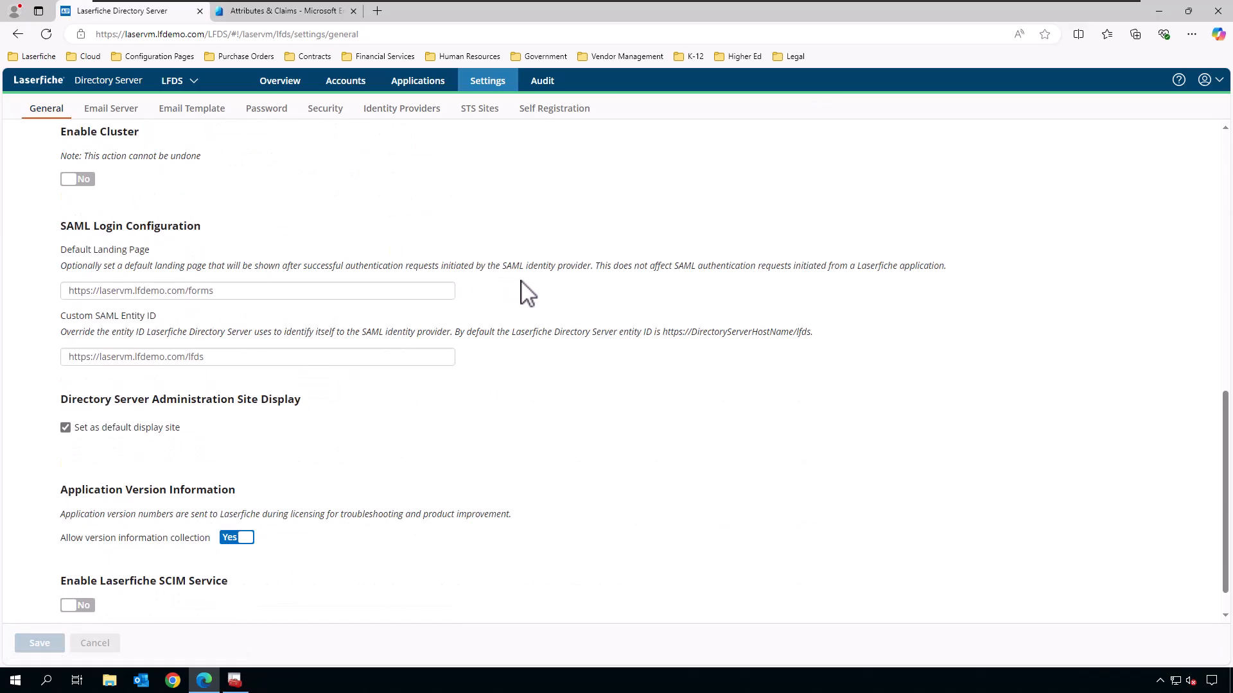
pyautogui.scroll(-1, 526, 292)
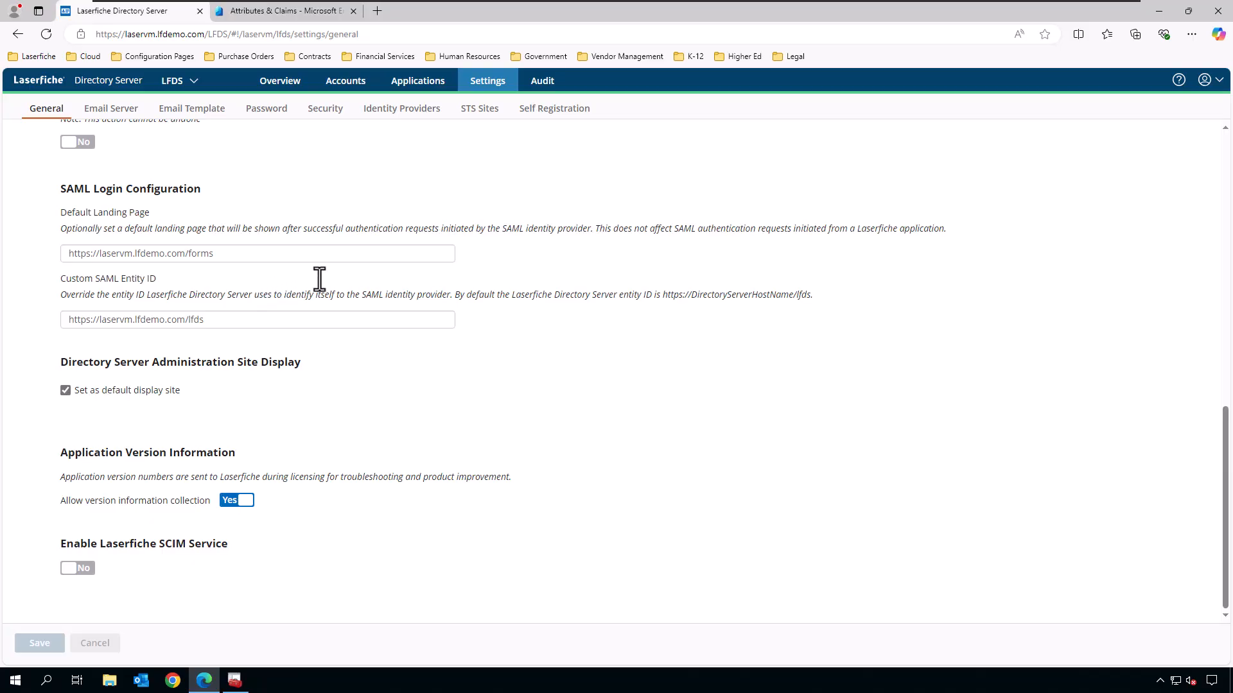
pyautogui.moveTo(665, 296); pyautogui.dragTo(838, 305)
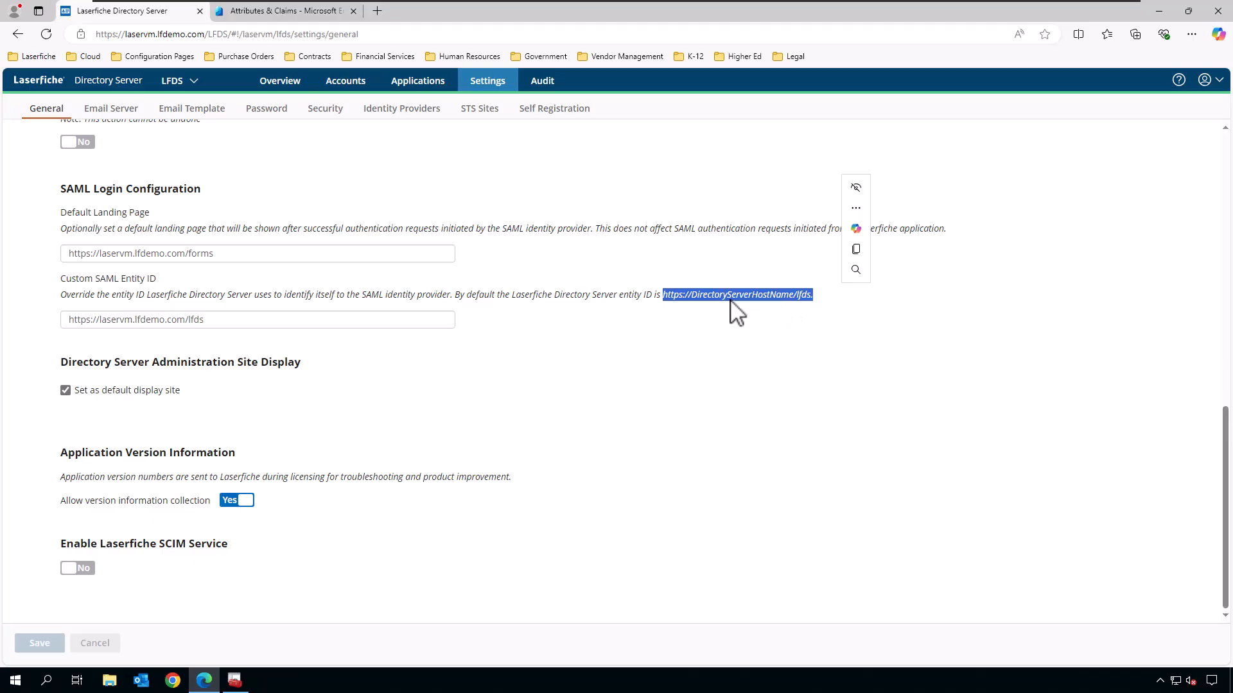
pyautogui.click(779, 295)
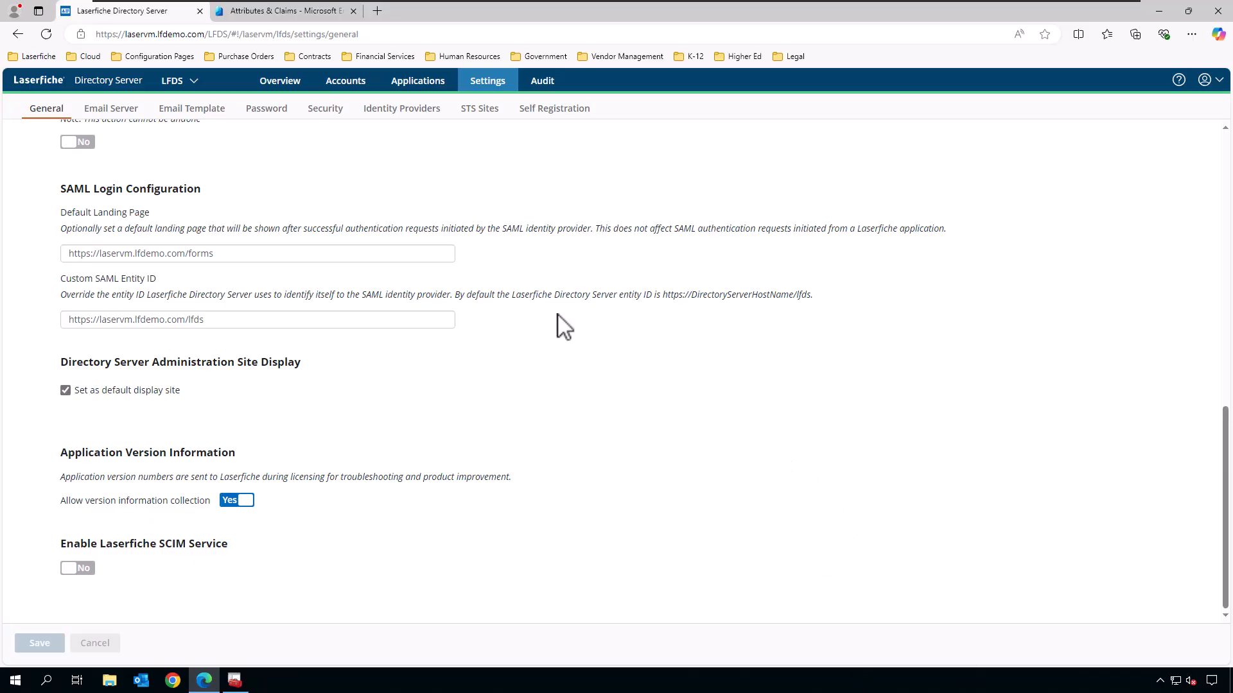
# Generate Entra ID service provider metadata expiring 2030-01-01, downloading service_provider_LFDS.xml.
pyautogui.click(422, 113)
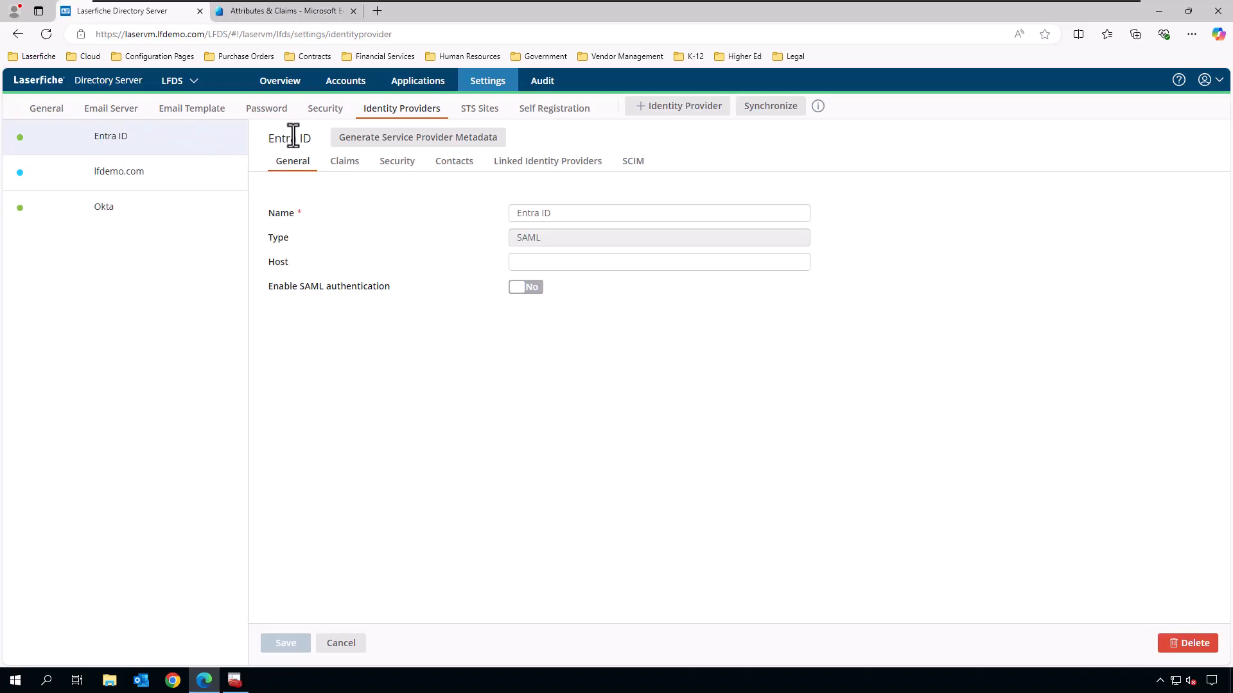
pyautogui.click(480, 146)
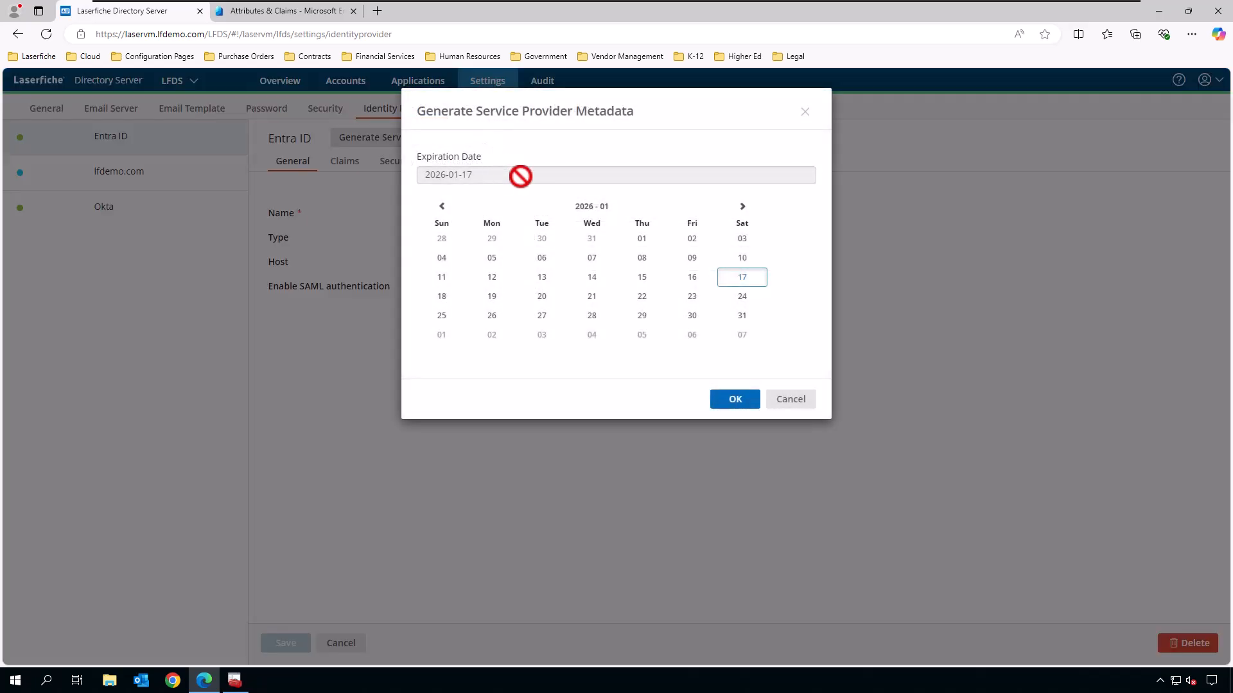
pyautogui.click(589, 208)
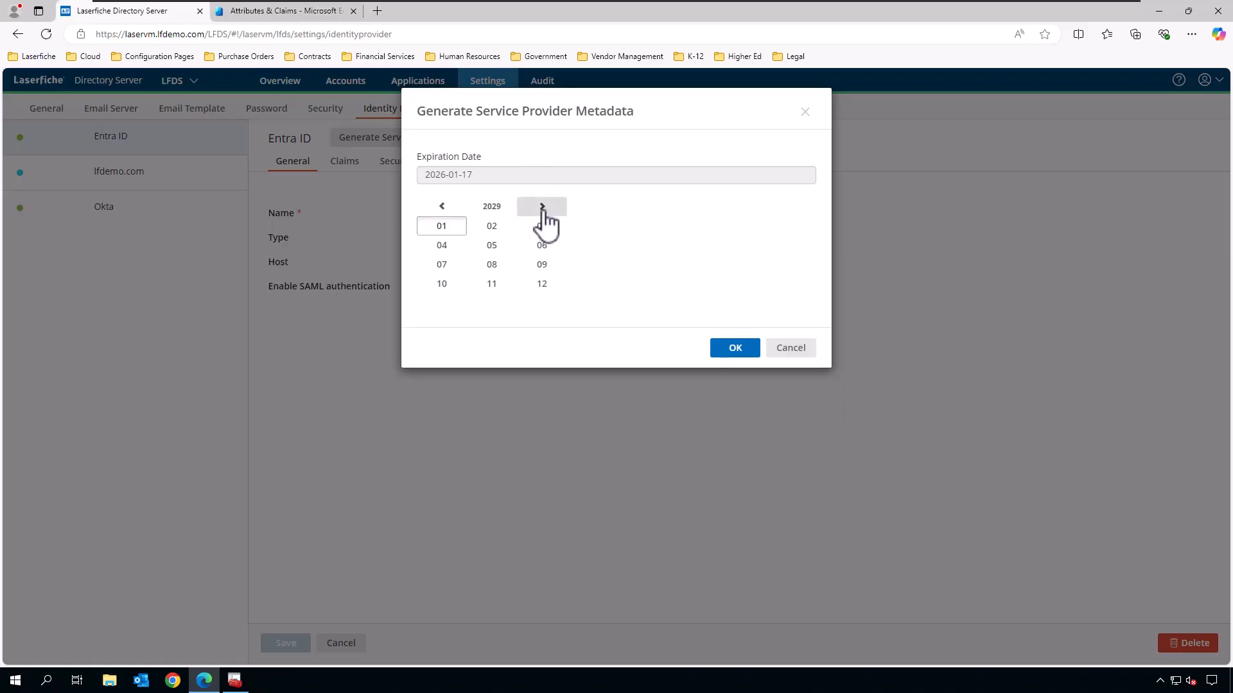
pyautogui.click(441, 228)
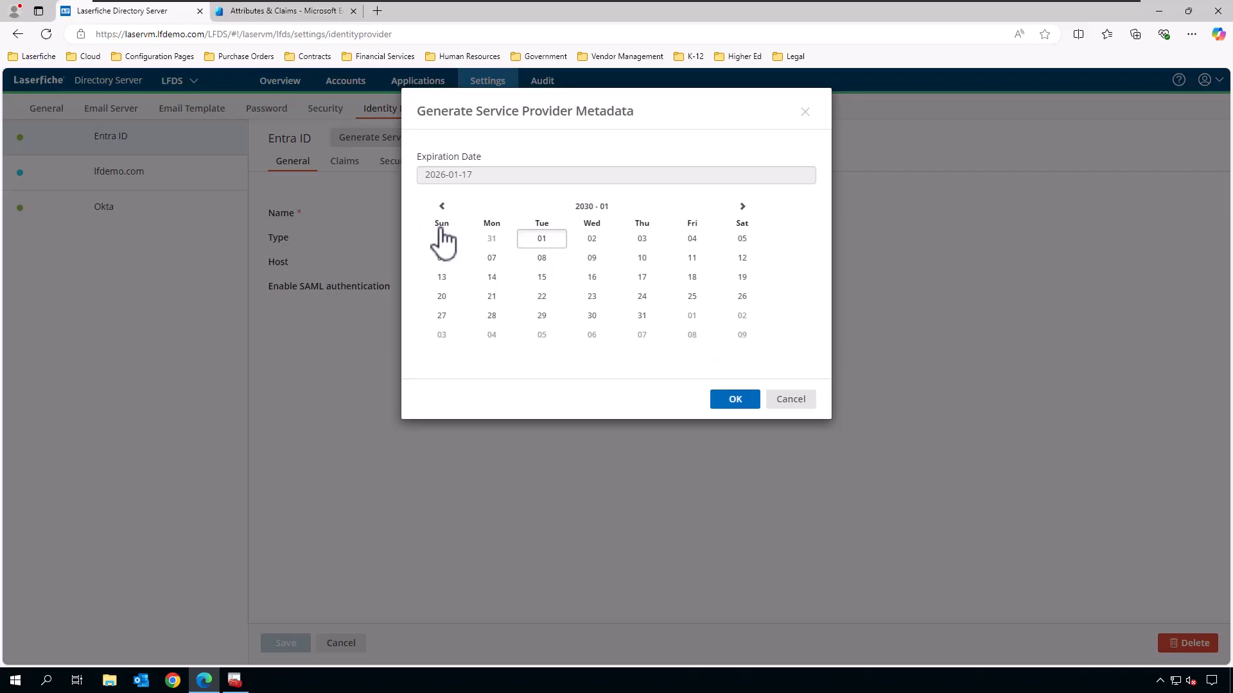
pyautogui.click(542, 239)
pyautogui.click(735, 401)
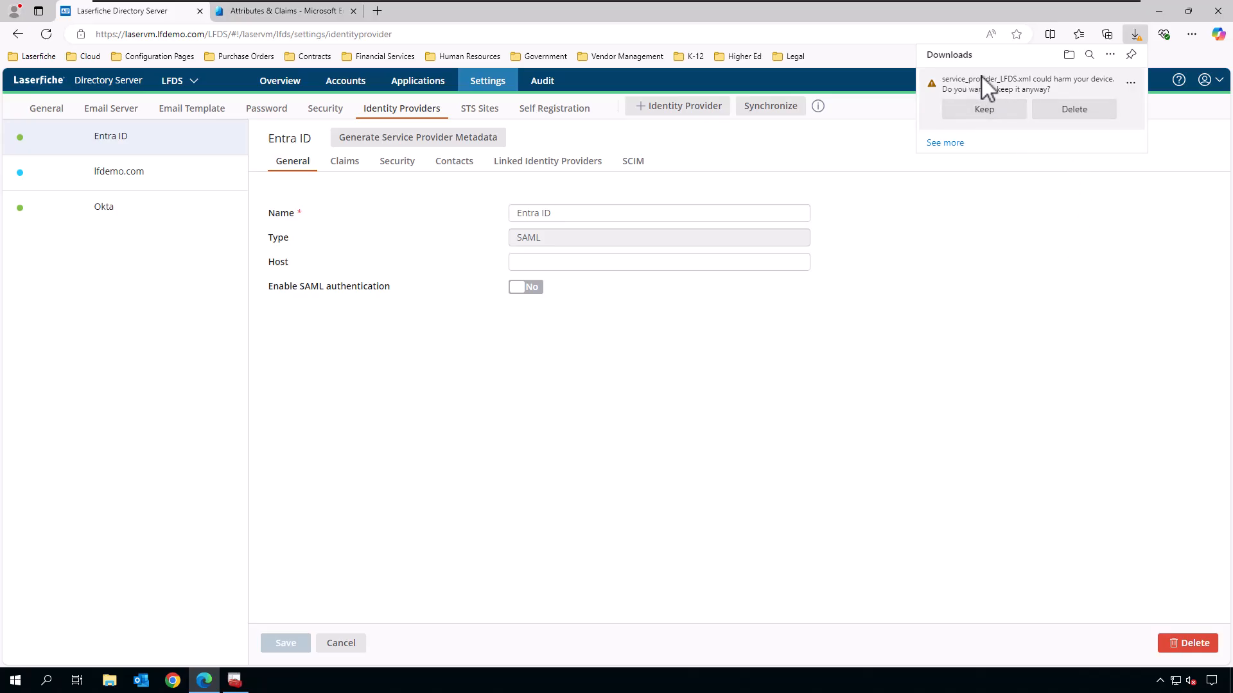
# Keep service_provider_LFDS.xml, view its XML in Microsoft Edge, then close it.
pyautogui.click(987, 110)
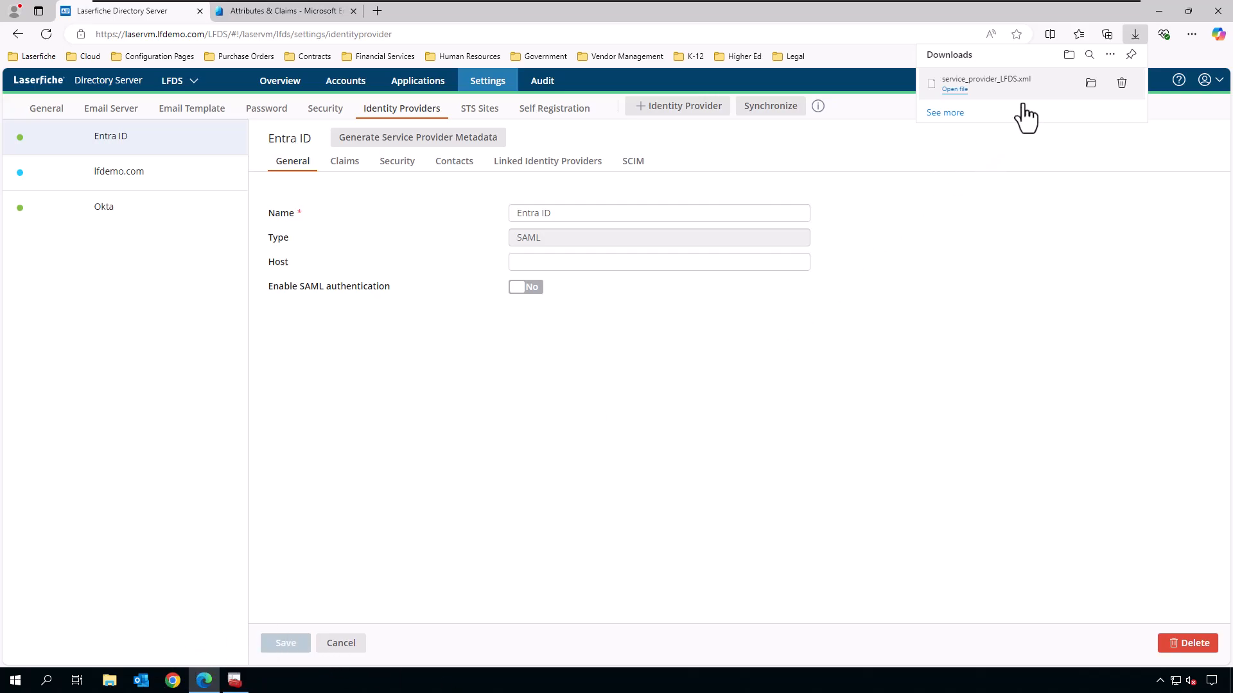
pyautogui.click(1090, 83)
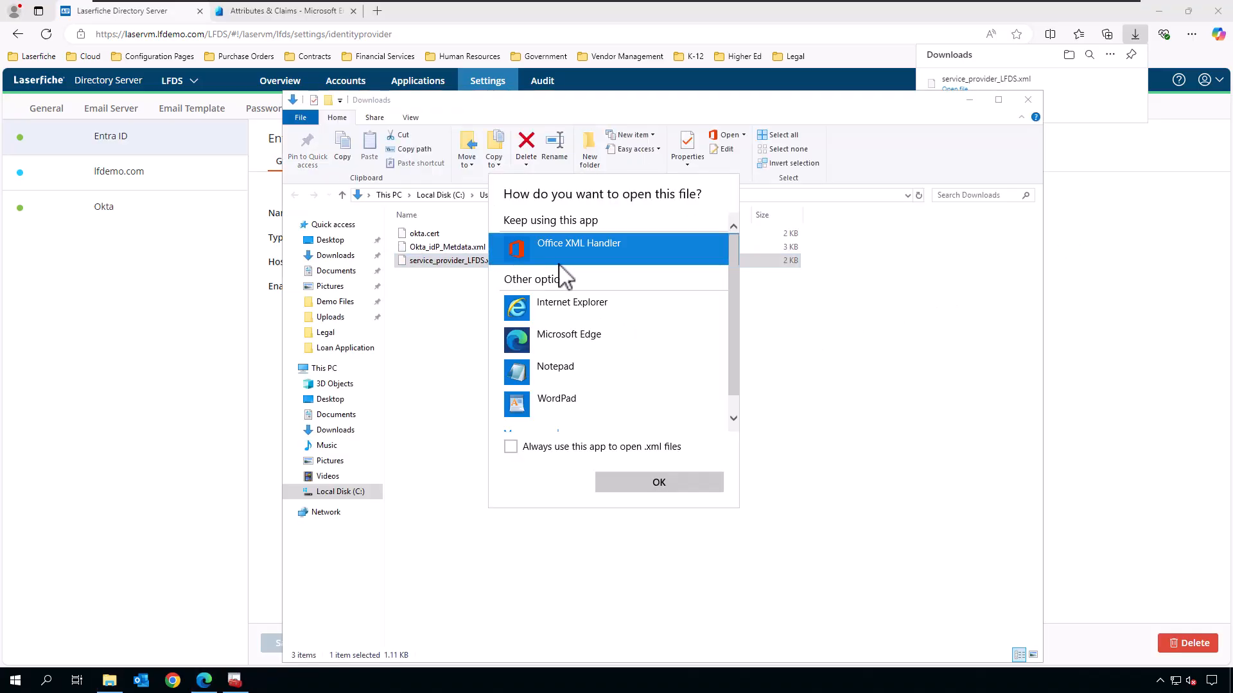
pyautogui.click(569, 308)
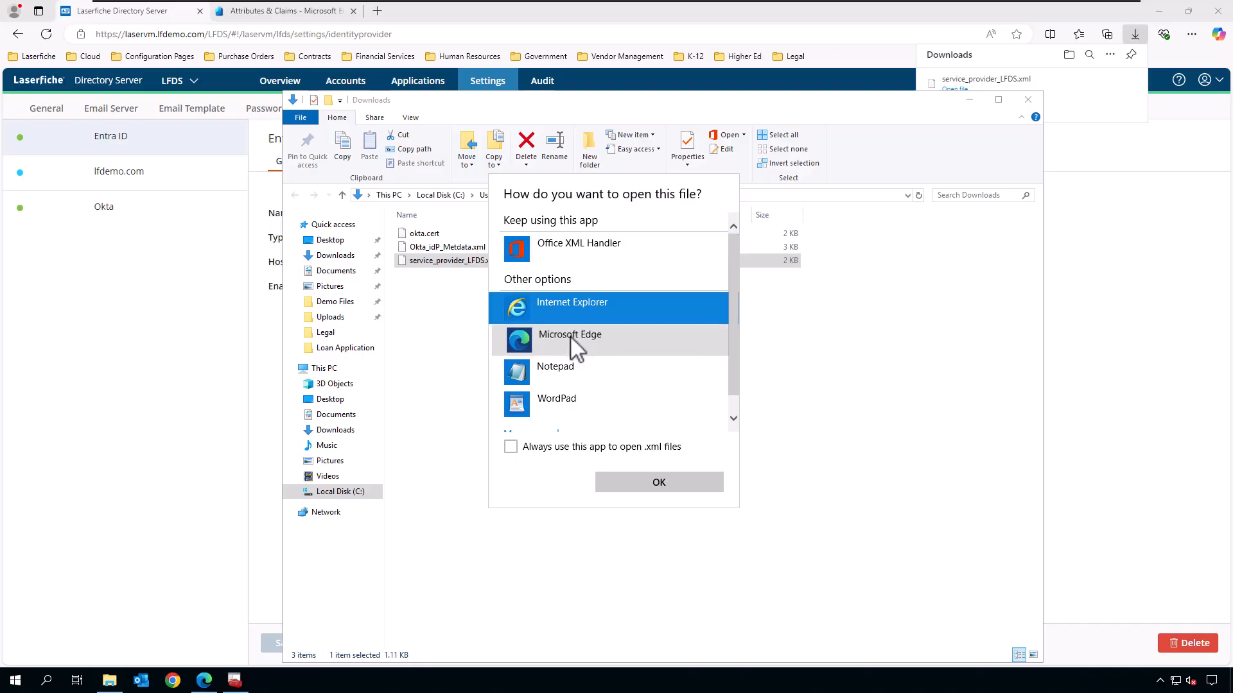
pyautogui.click(570, 340)
pyautogui.click(662, 485)
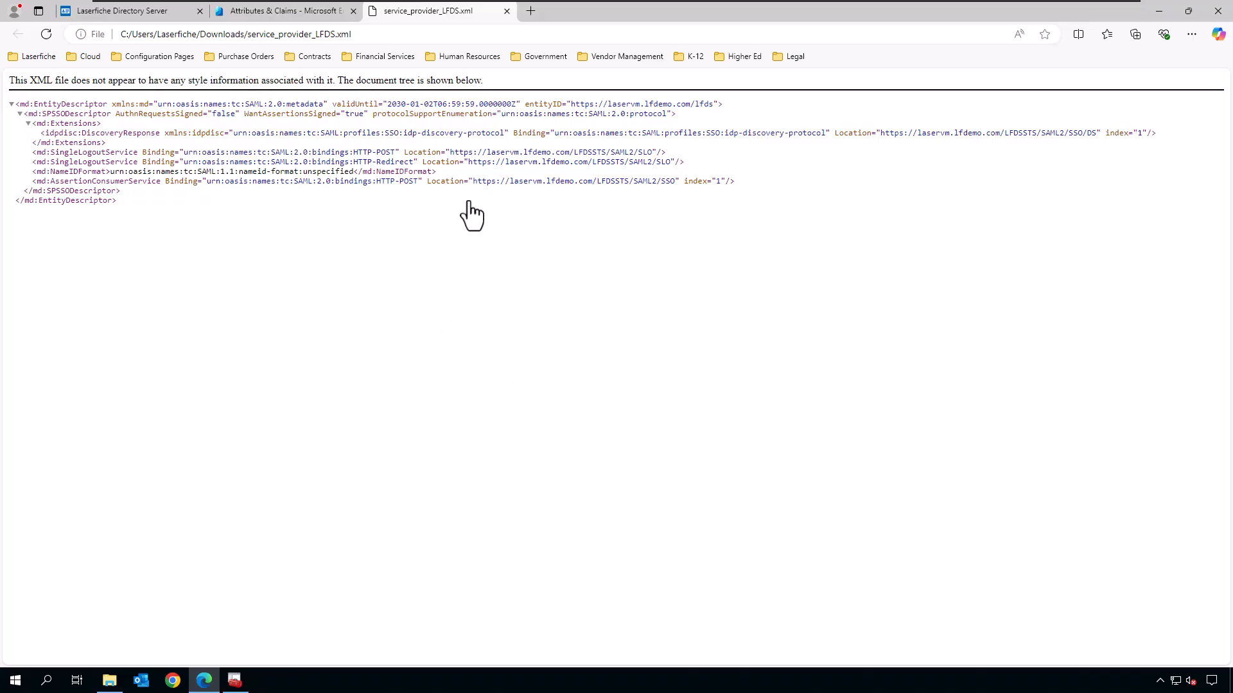
pyautogui.click(506, 11)
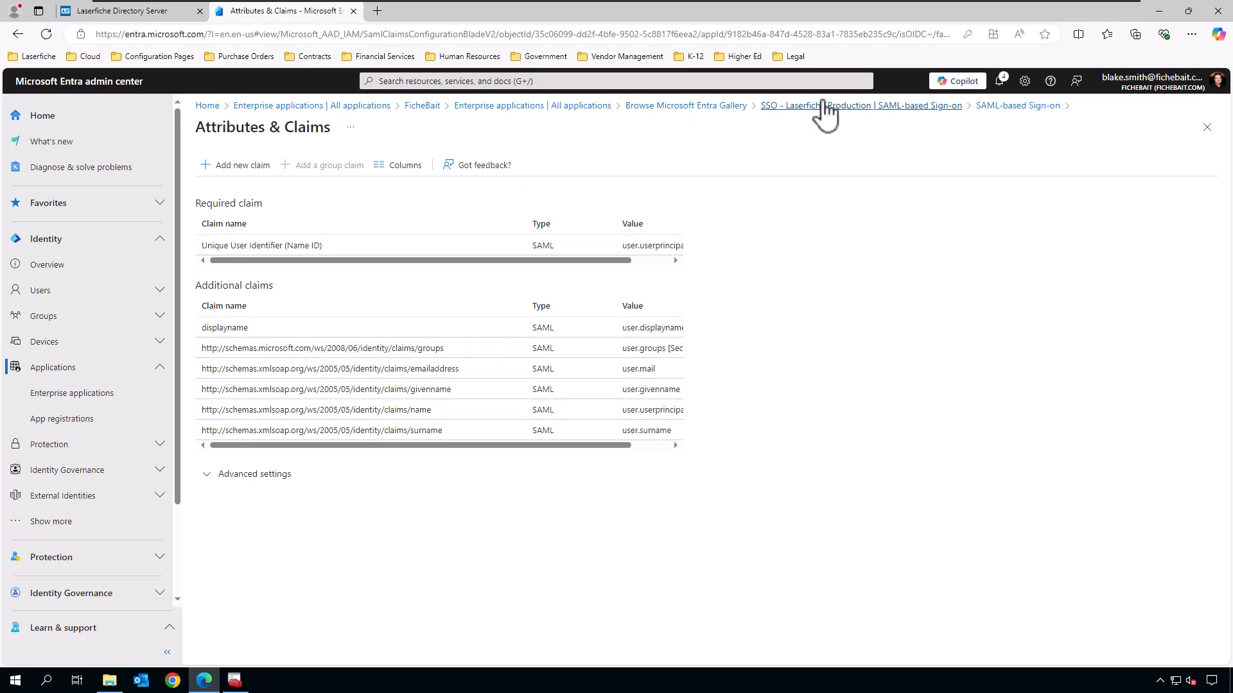
# Return to the app's SAML sign-on settings and pick service_provider_LFDS.xml as the metadata upload.
pyautogui.click(917, 105)
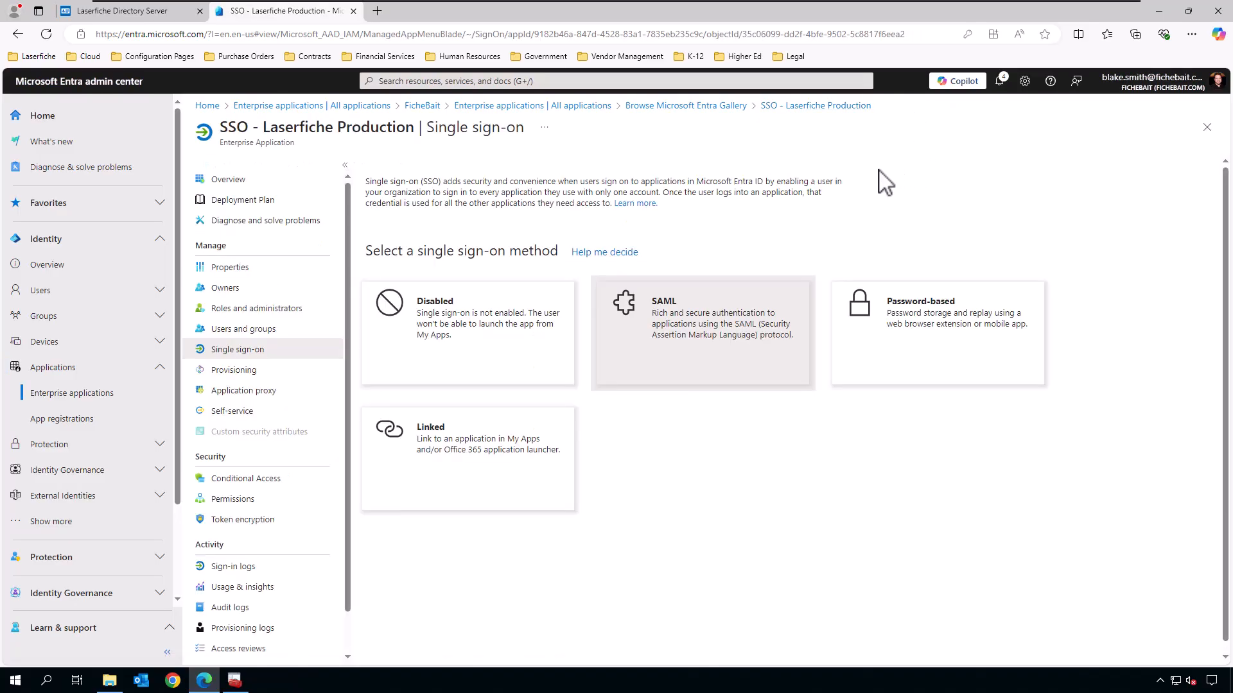
pyautogui.click(671, 339)
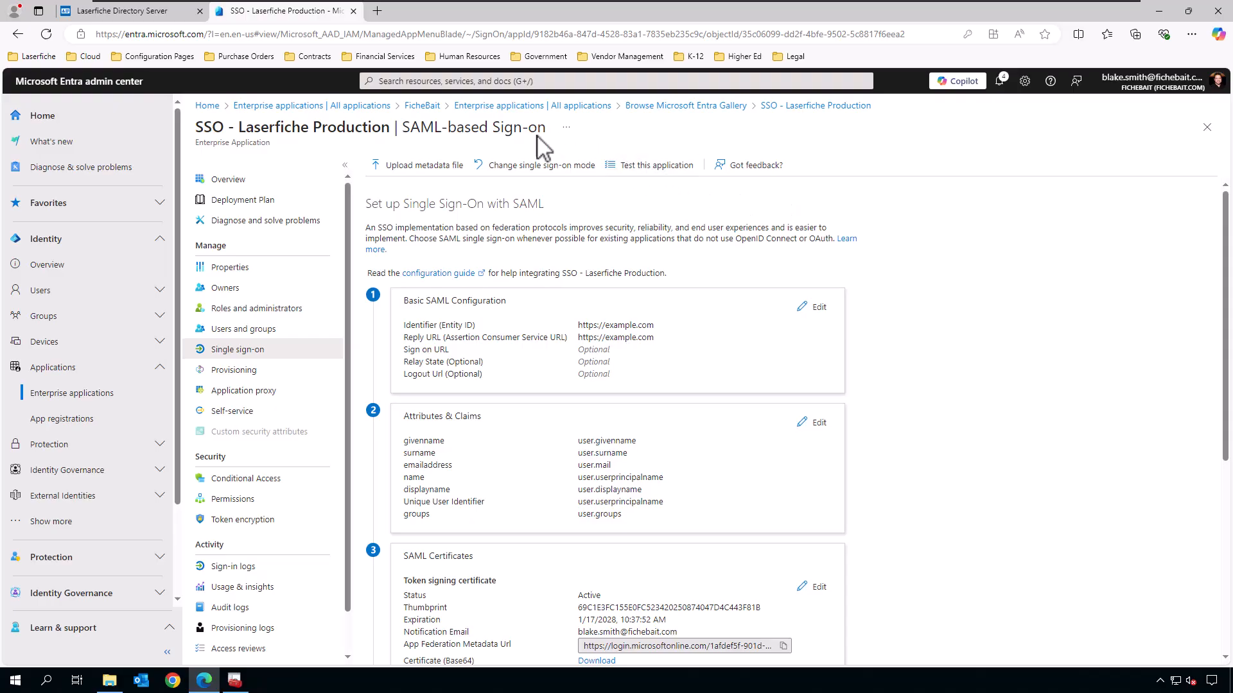
pyautogui.click(398, 169)
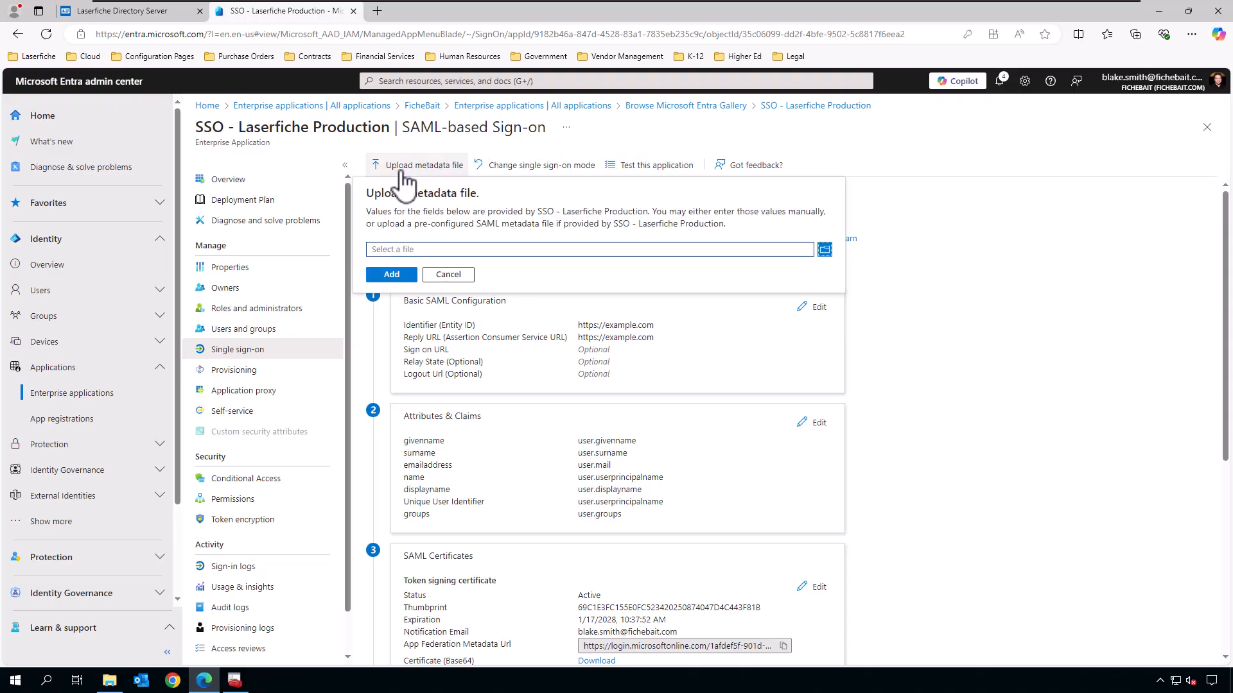
pyautogui.click(825, 249)
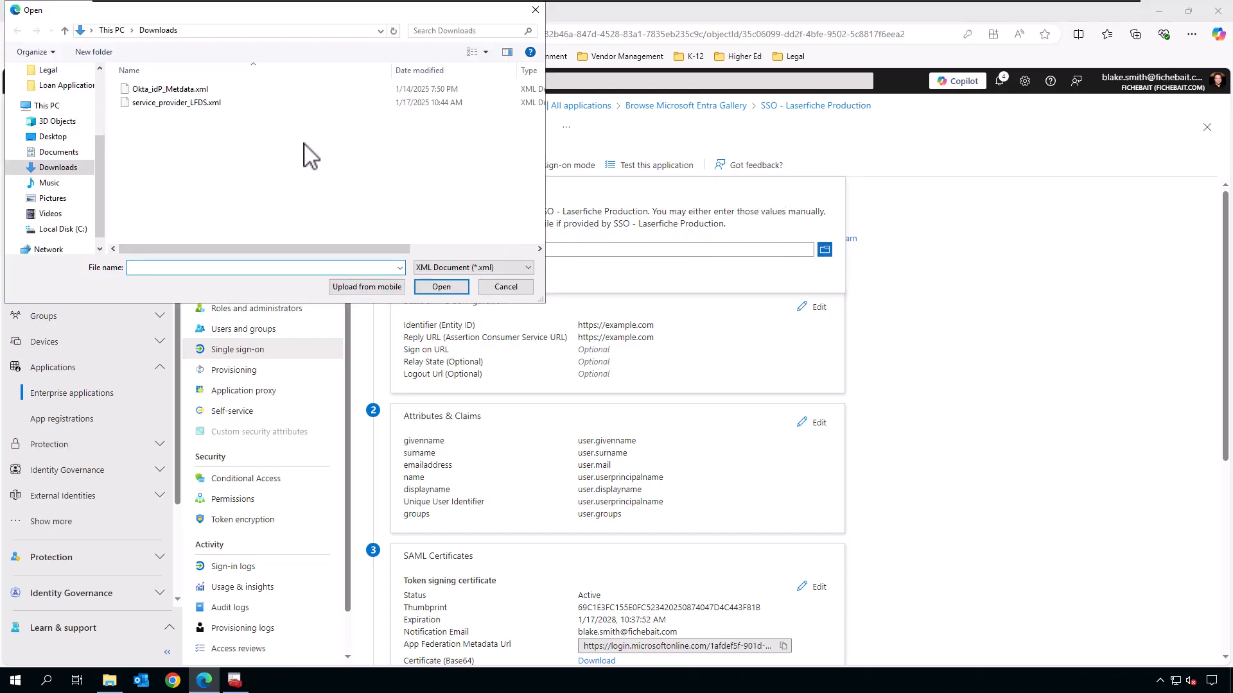
pyautogui.click(226, 104)
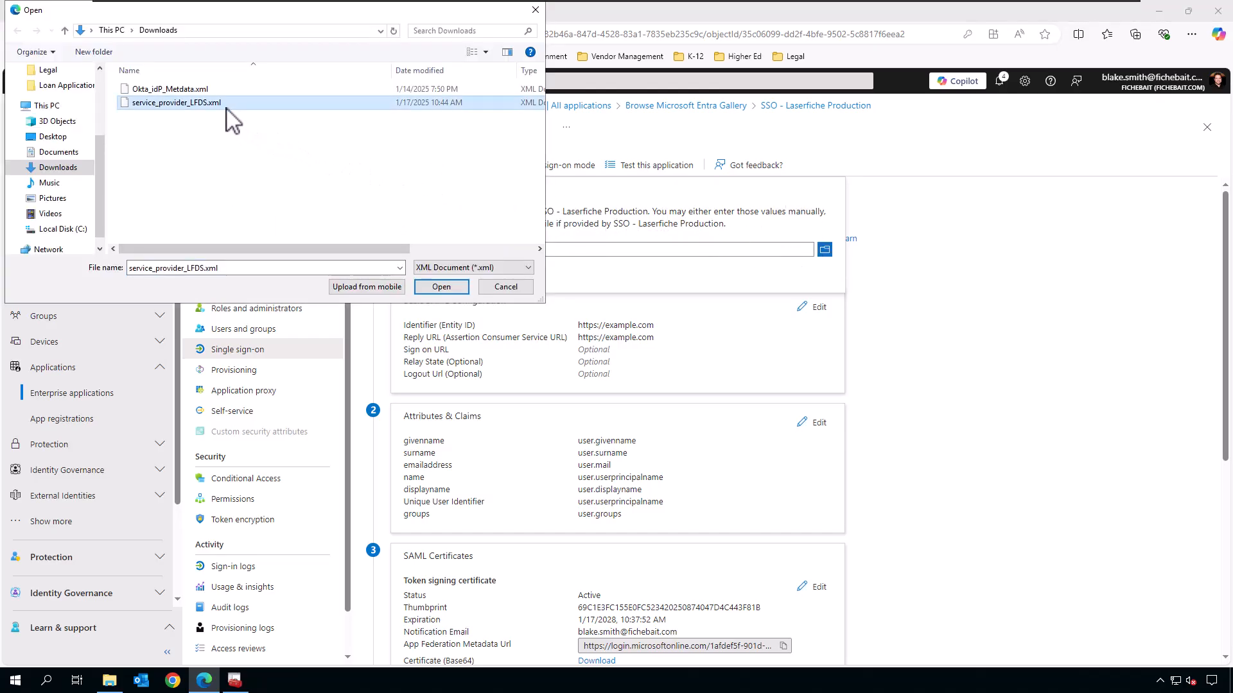
pyautogui.click(443, 287)
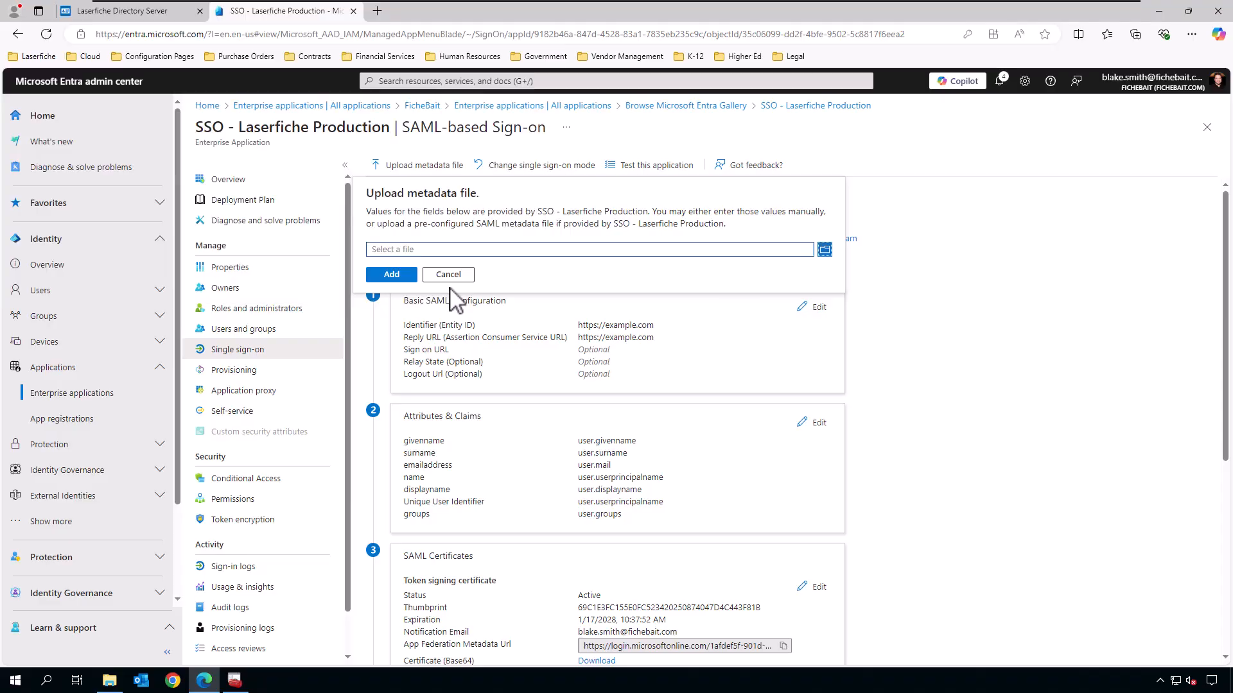
pyautogui.click(392, 276)
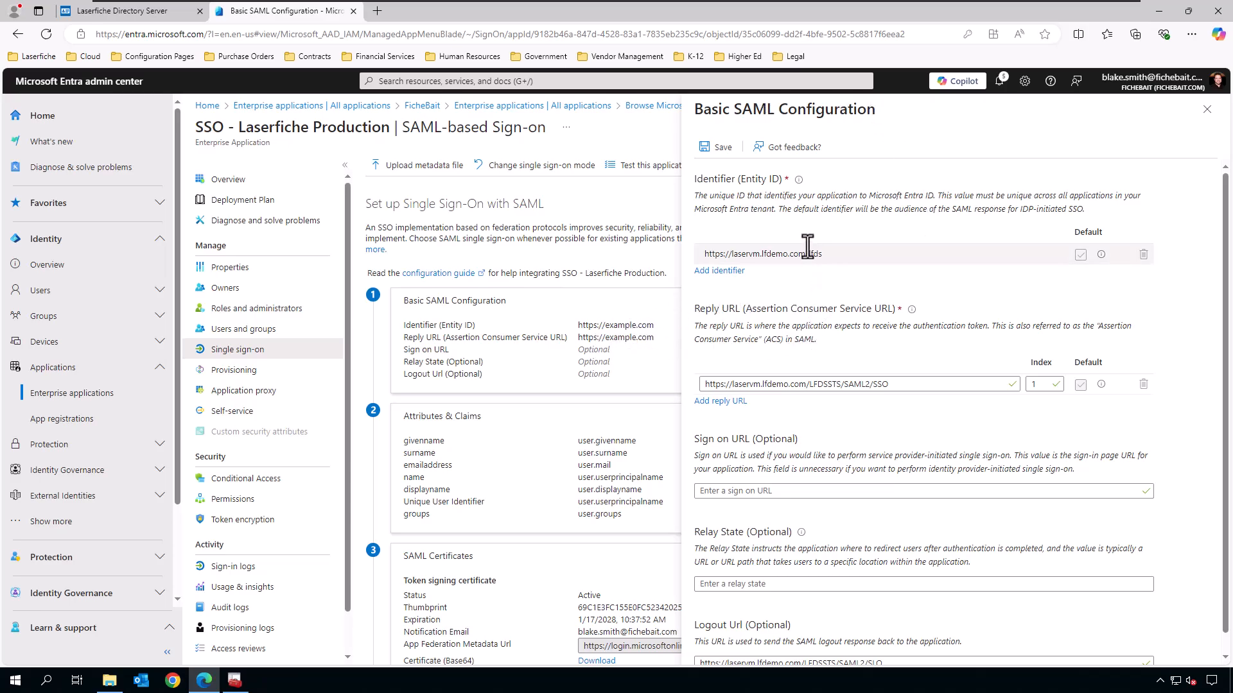
pyautogui.scroll(-1, 1153, 443)
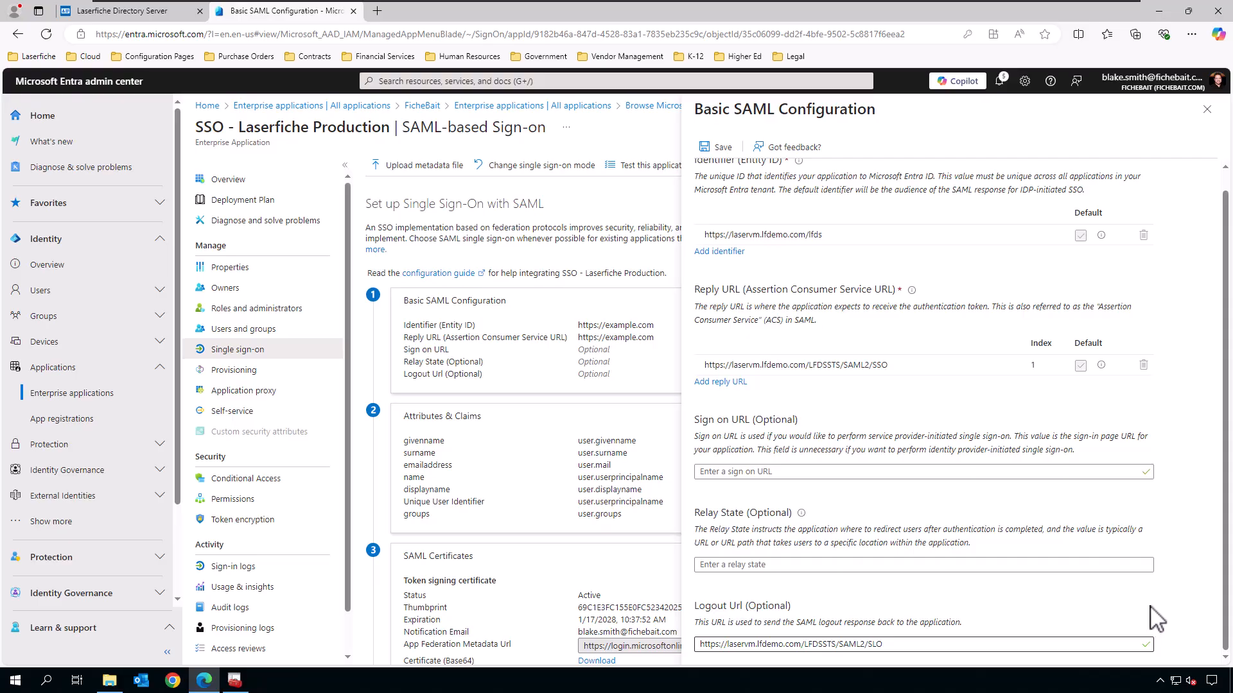
pyautogui.scroll(1, 1149, 610)
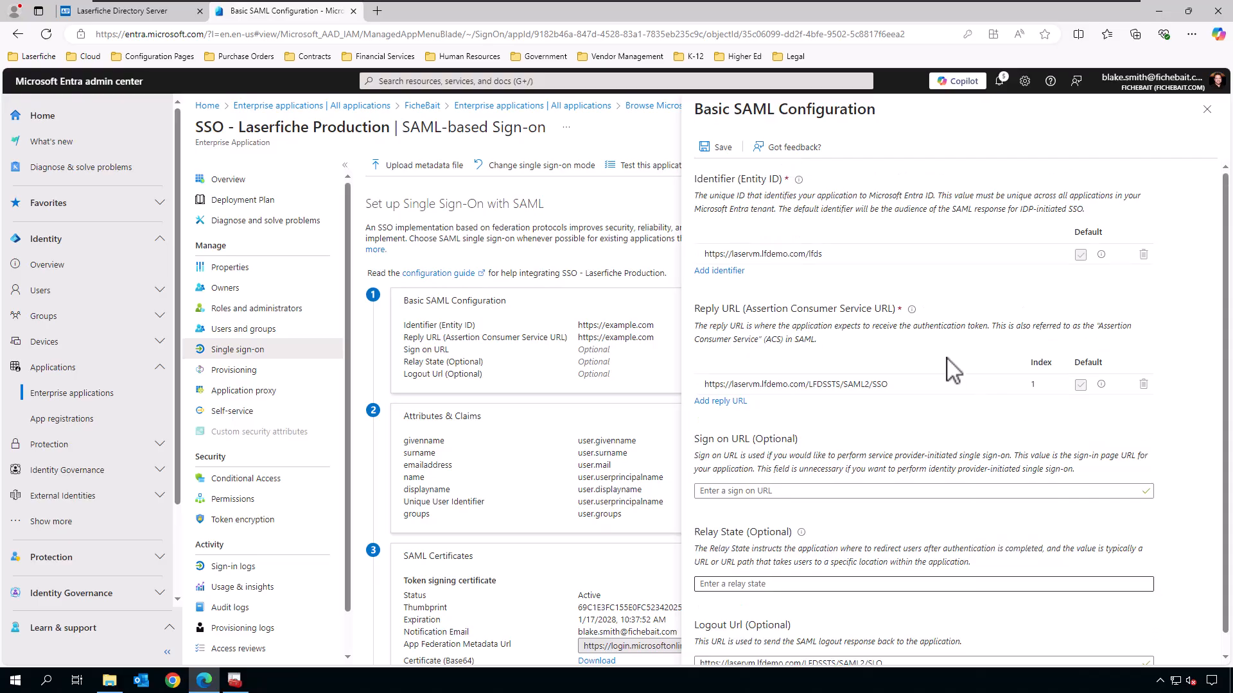
pyautogui.click(731, 150)
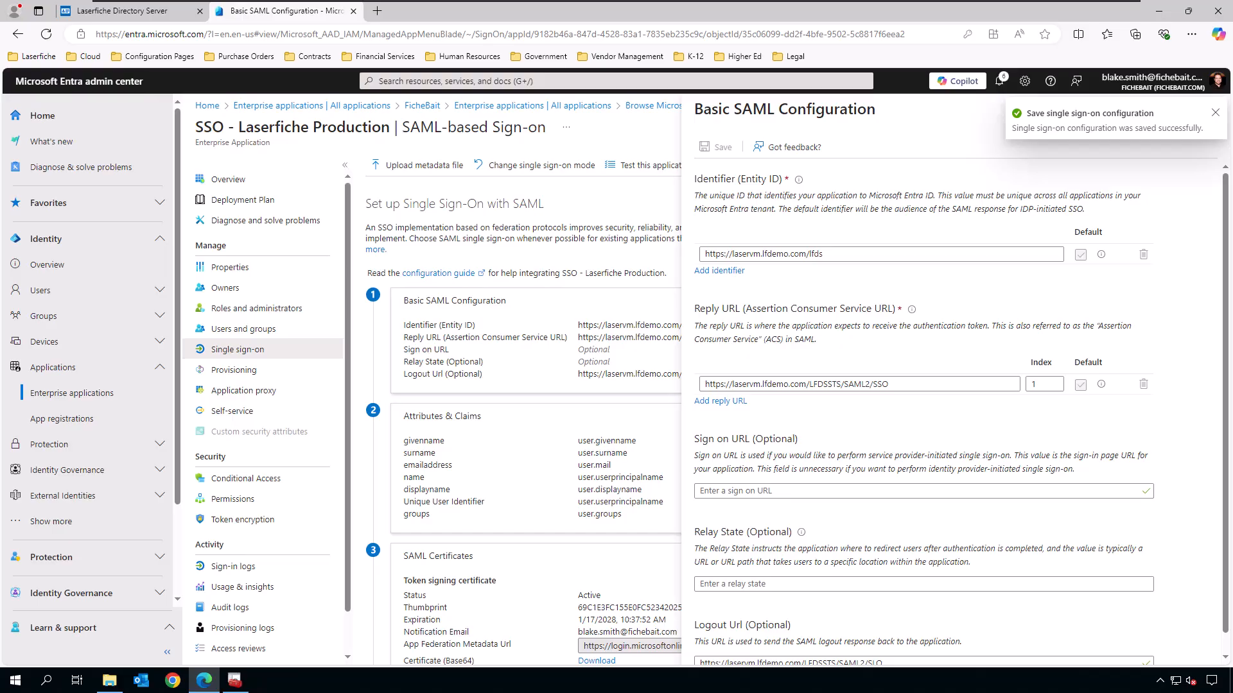
pyautogui.click(1215, 113)
pyautogui.click(1203, 110)
# Download and keep the Certificate (Base64) and the Federation Metadata XML.
pyautogui.scroll(-2, 1012, 453)
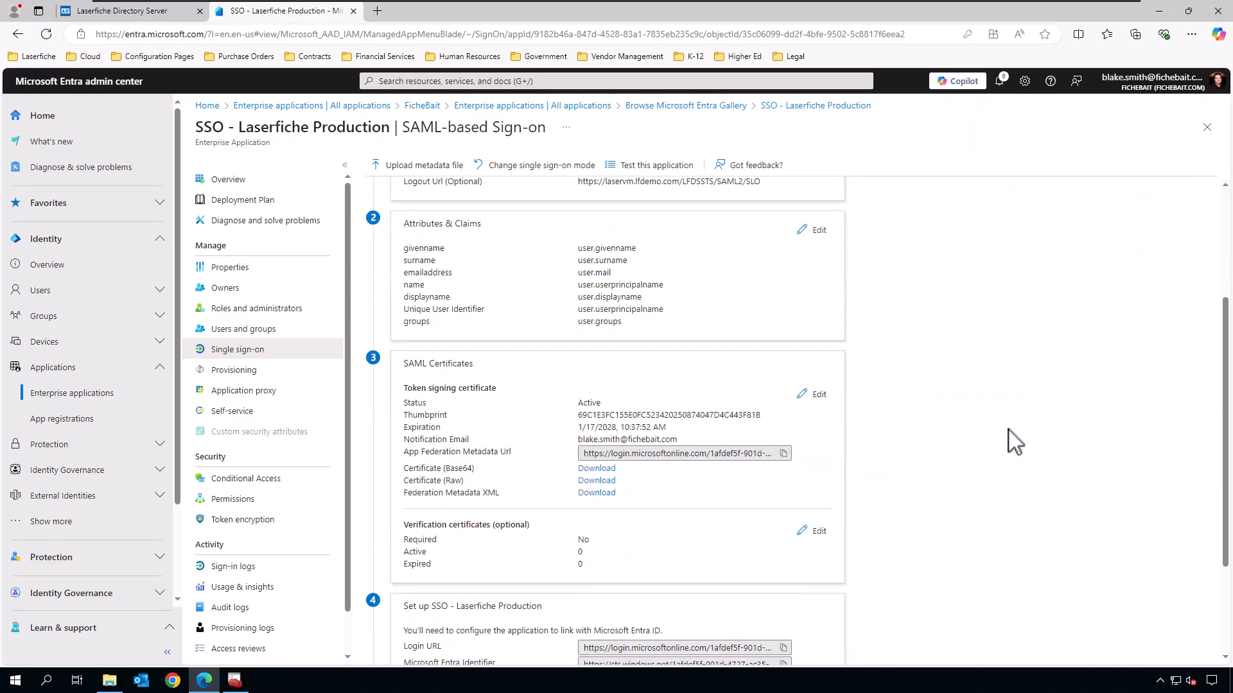
pyautogui.scroll(-2, 977, 394)
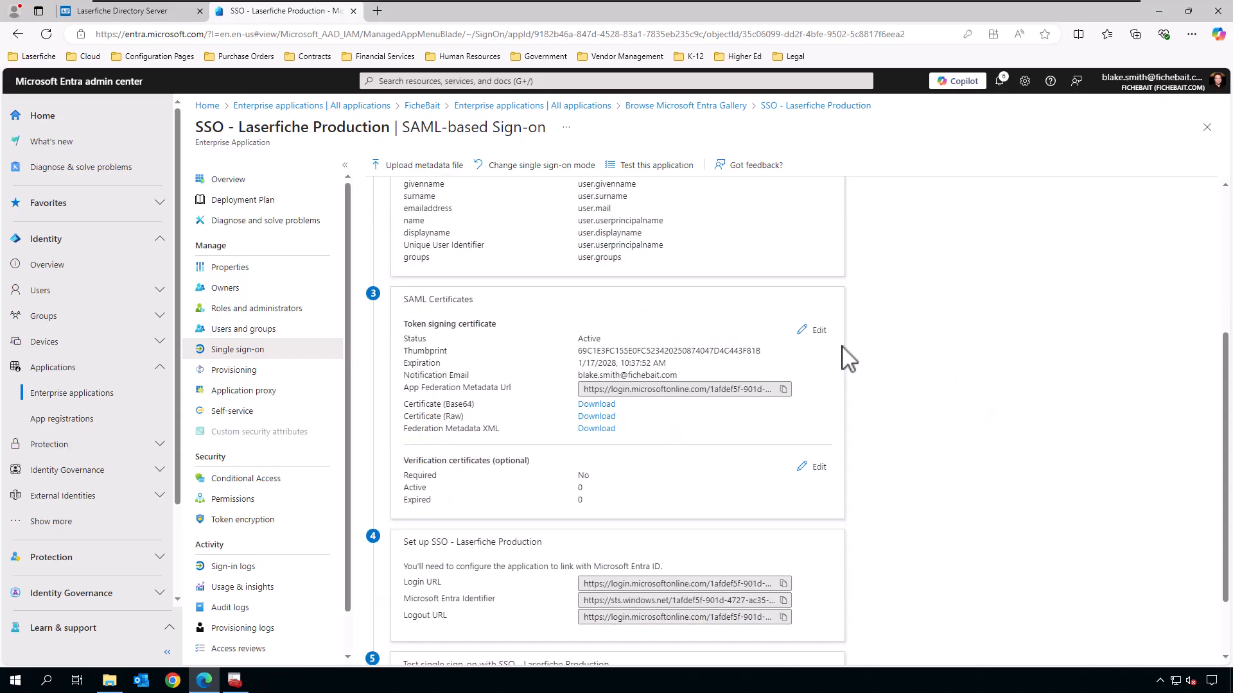
pyautogui.click(603, 406)
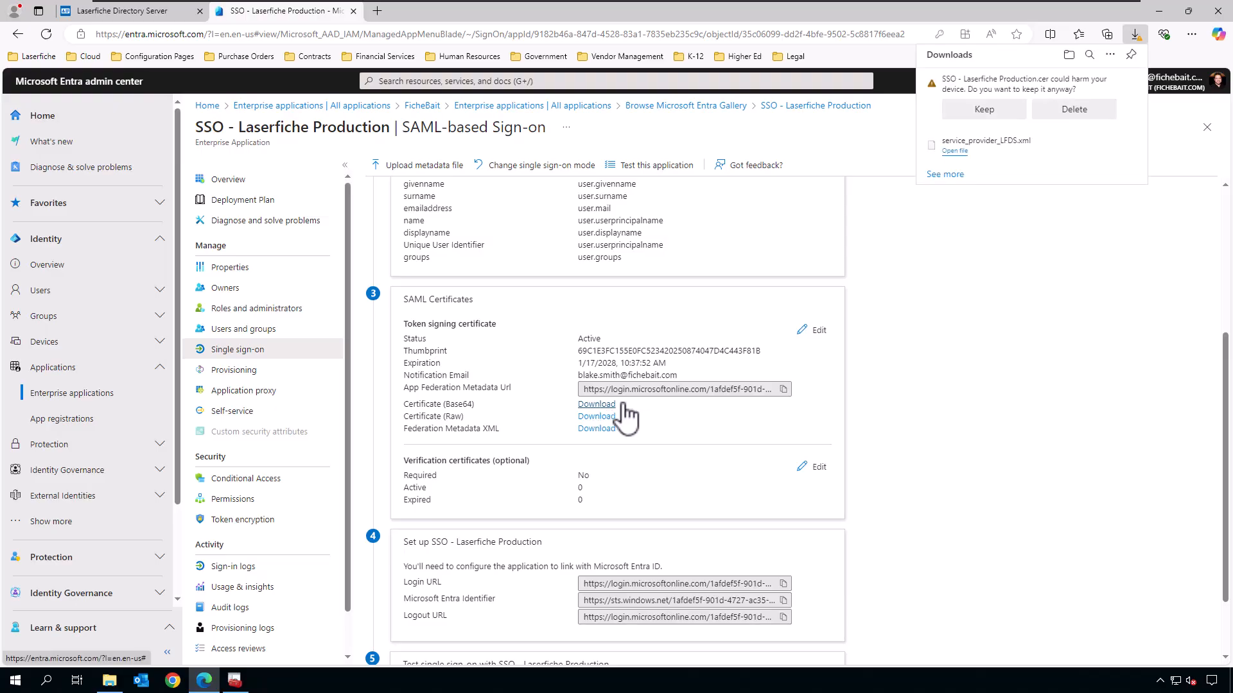
pyautogui.click(978, 111)
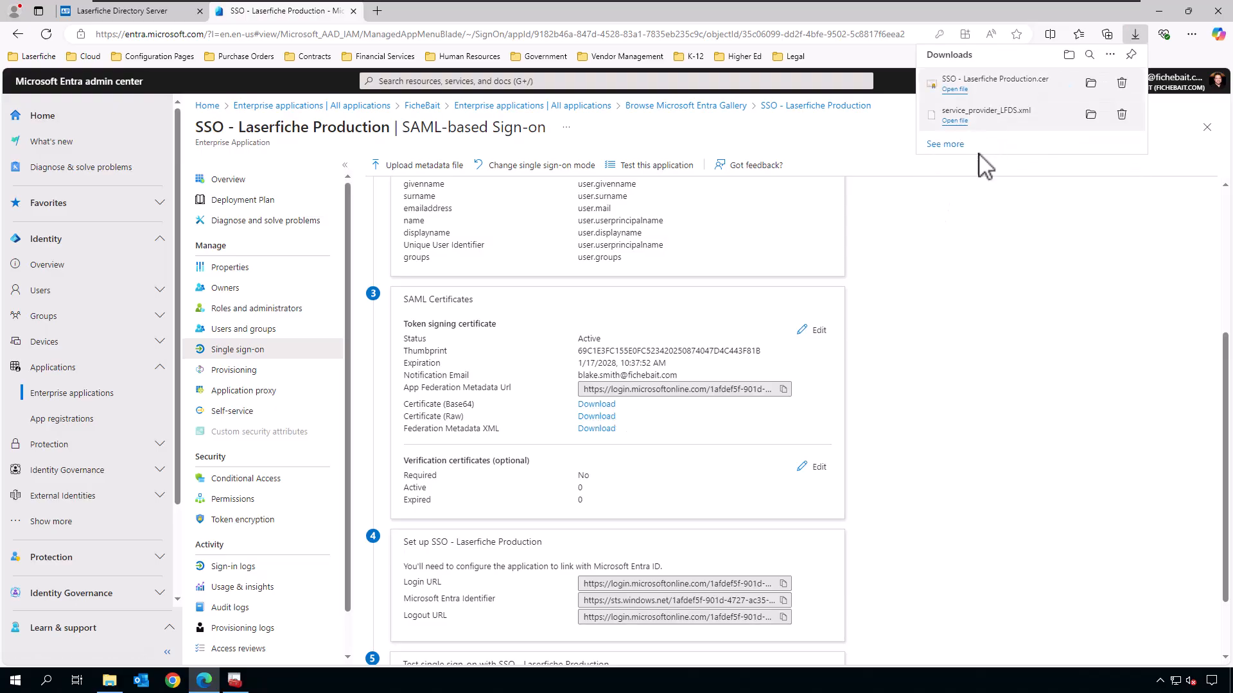
pyautogui.click(602, 429)
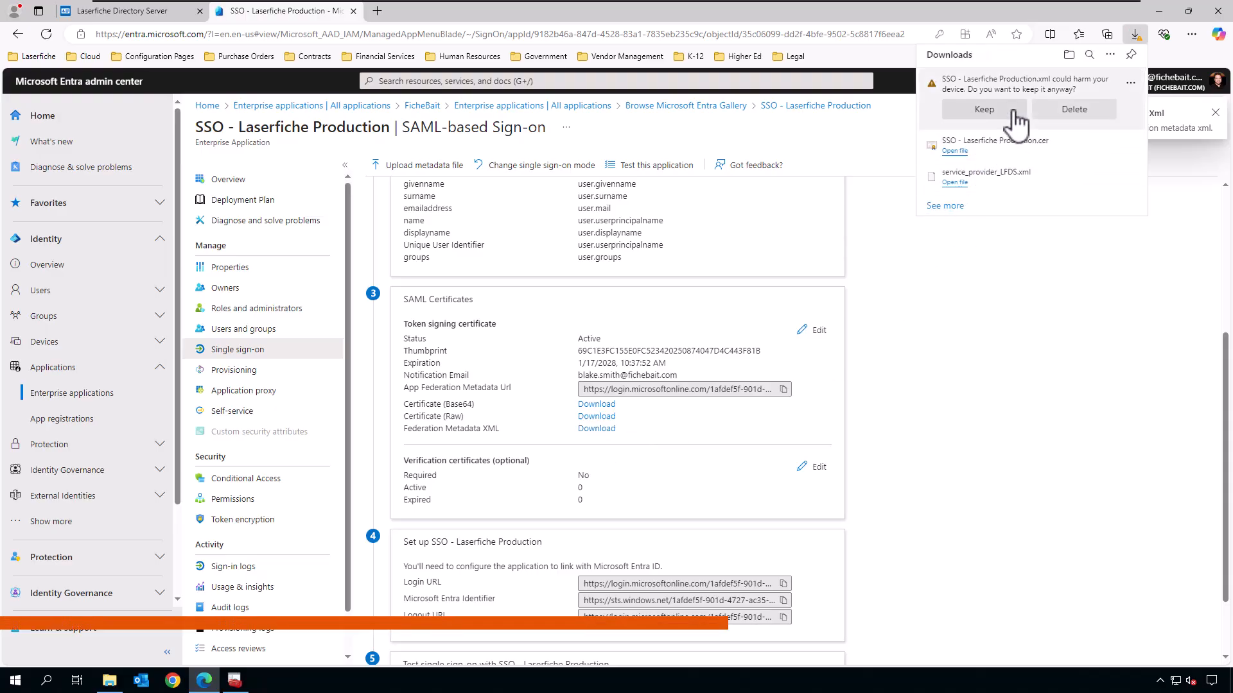
pyautogui.click(1015, 113)
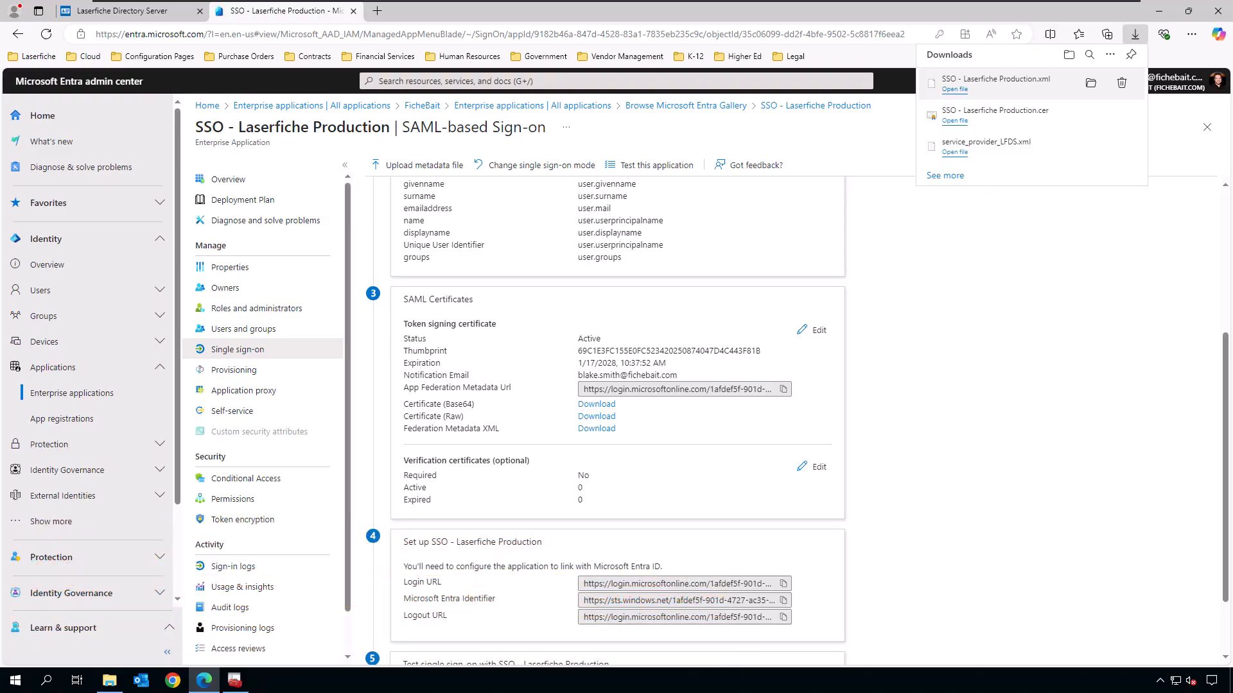
pyautogui.click(128, 11)
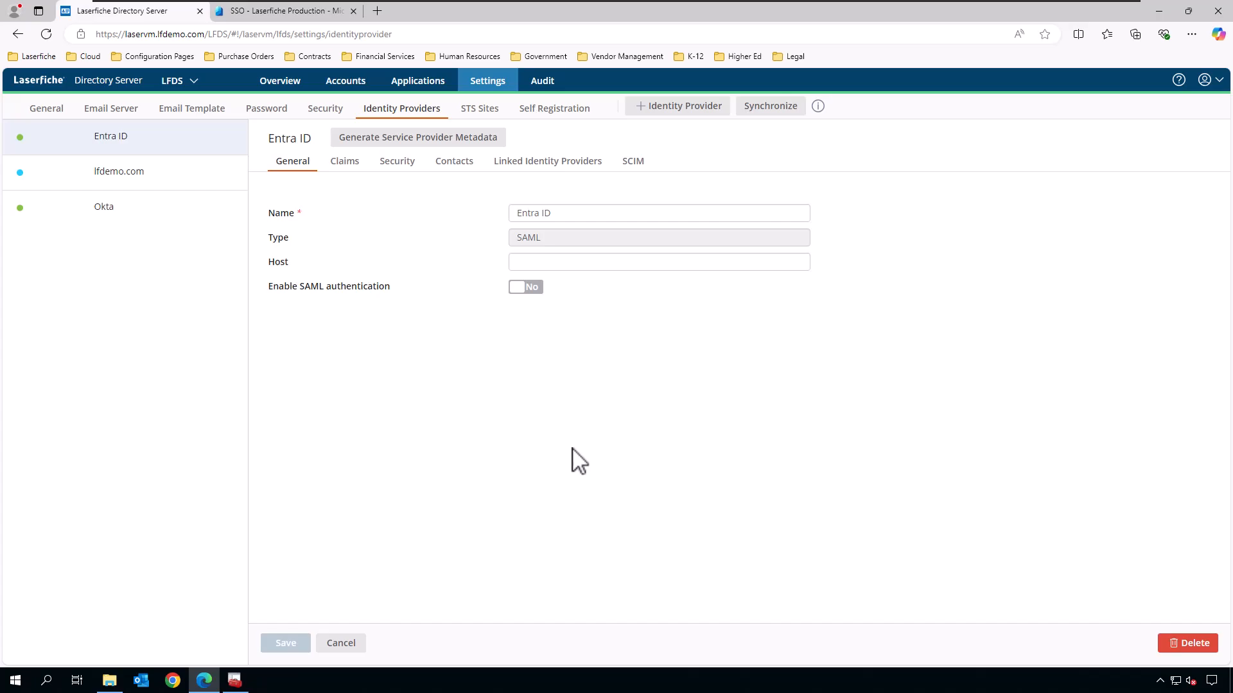
# Open the Downloads folder in File Explorer over Laserfiche Directory Server.
pyautogui.click(110, 680)
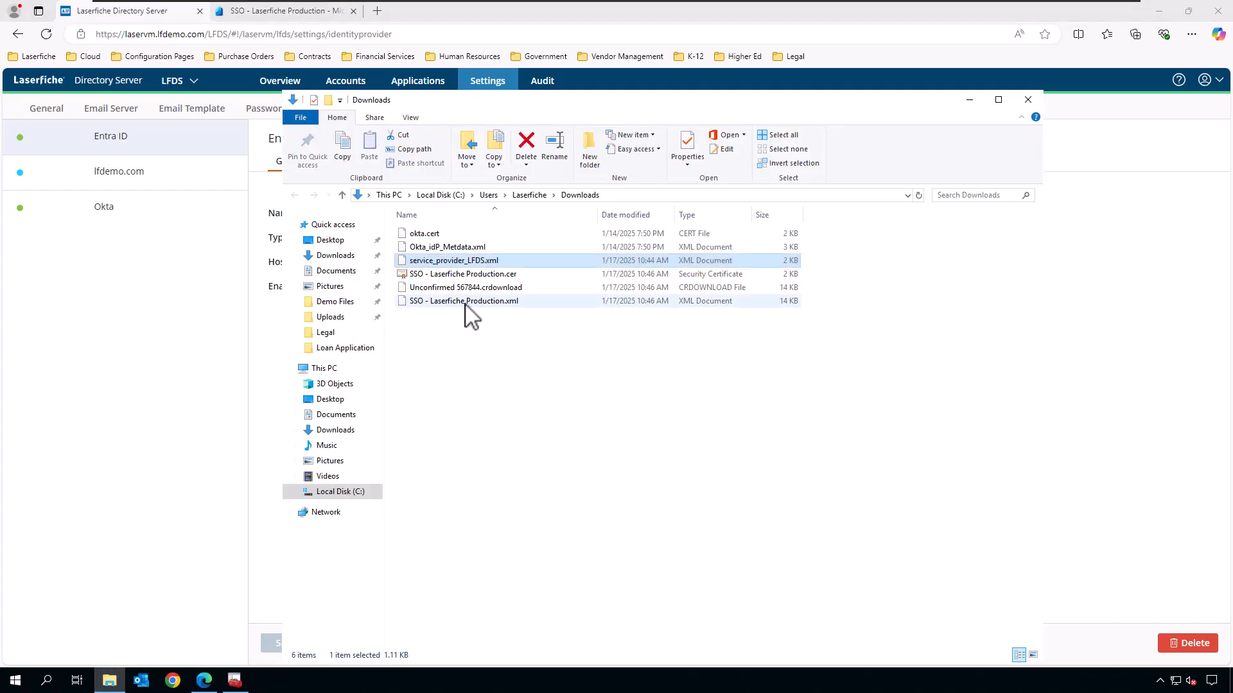
# Start installing SSO - Laserfiche Production.cer for the Local Machine.
pyautogui.click(466, 276)
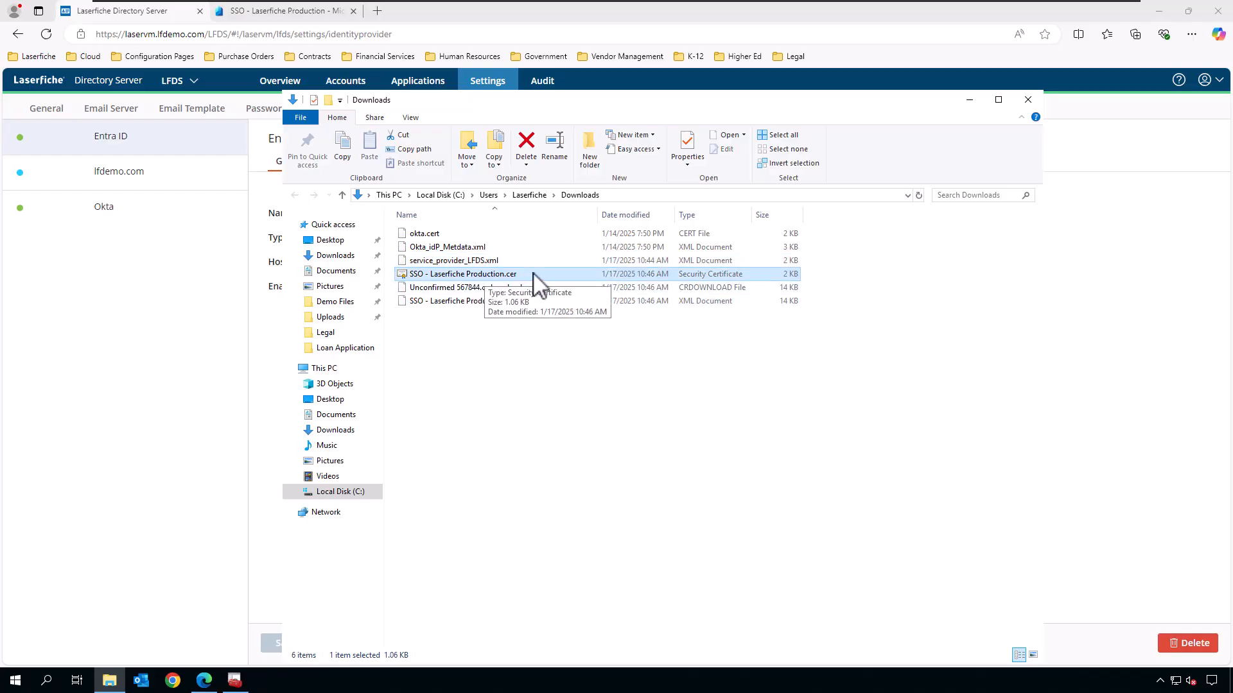
pyautogui.rightClick(467, 276)
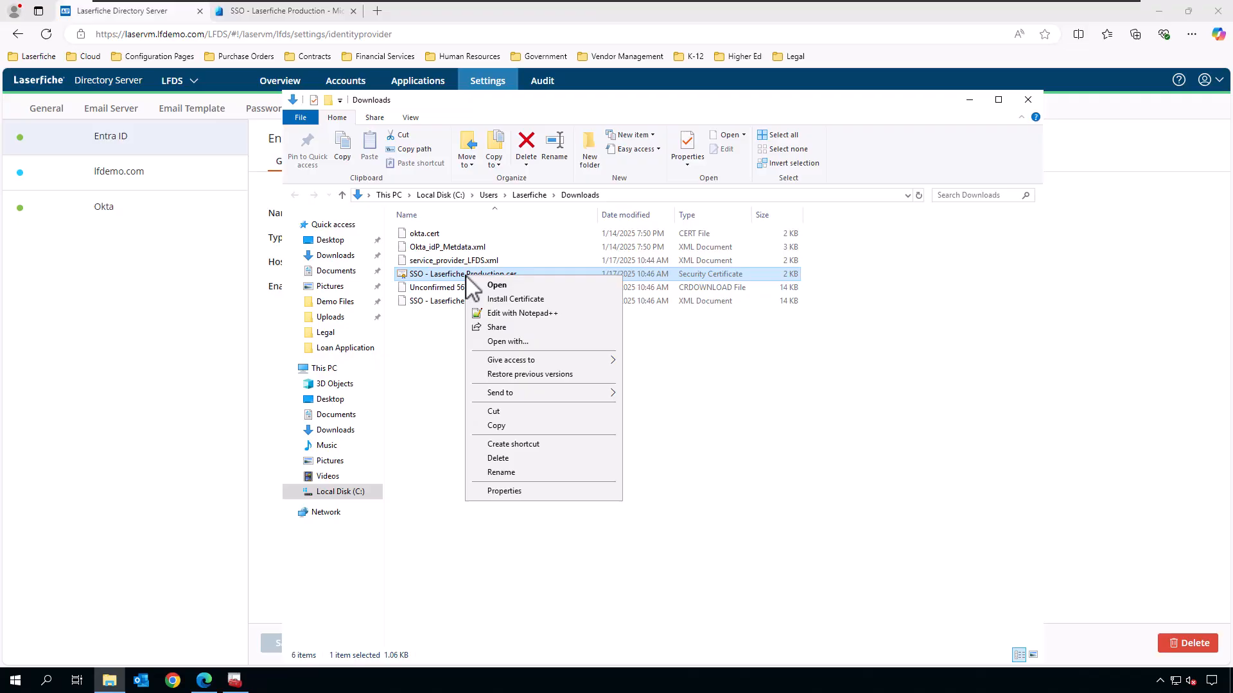
pyautogui.click(518, 300)
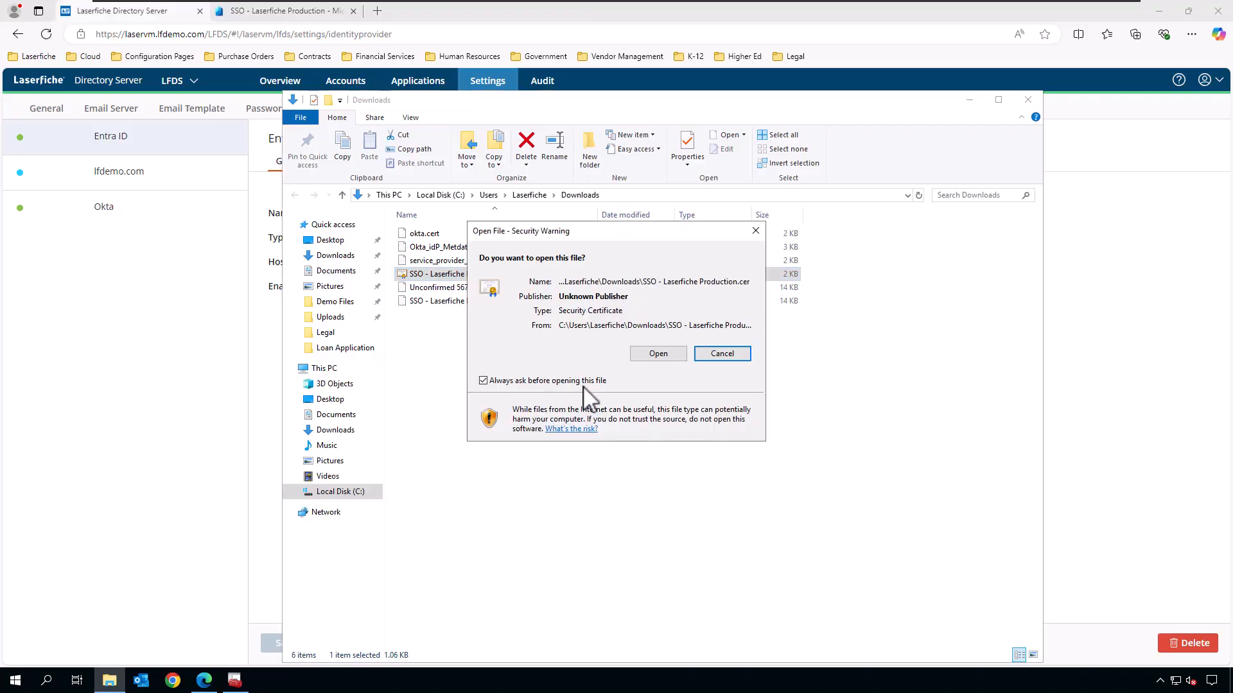
pyautogui.click(656, 354)
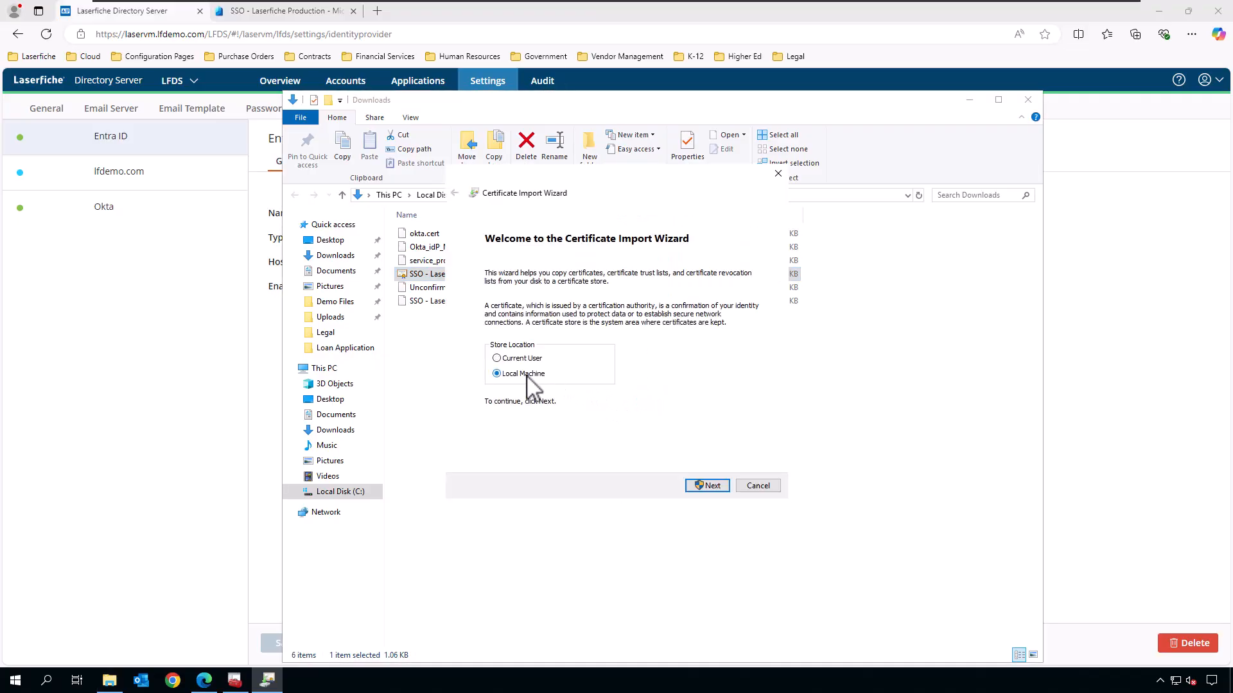
pyautogui.click(714, 486)
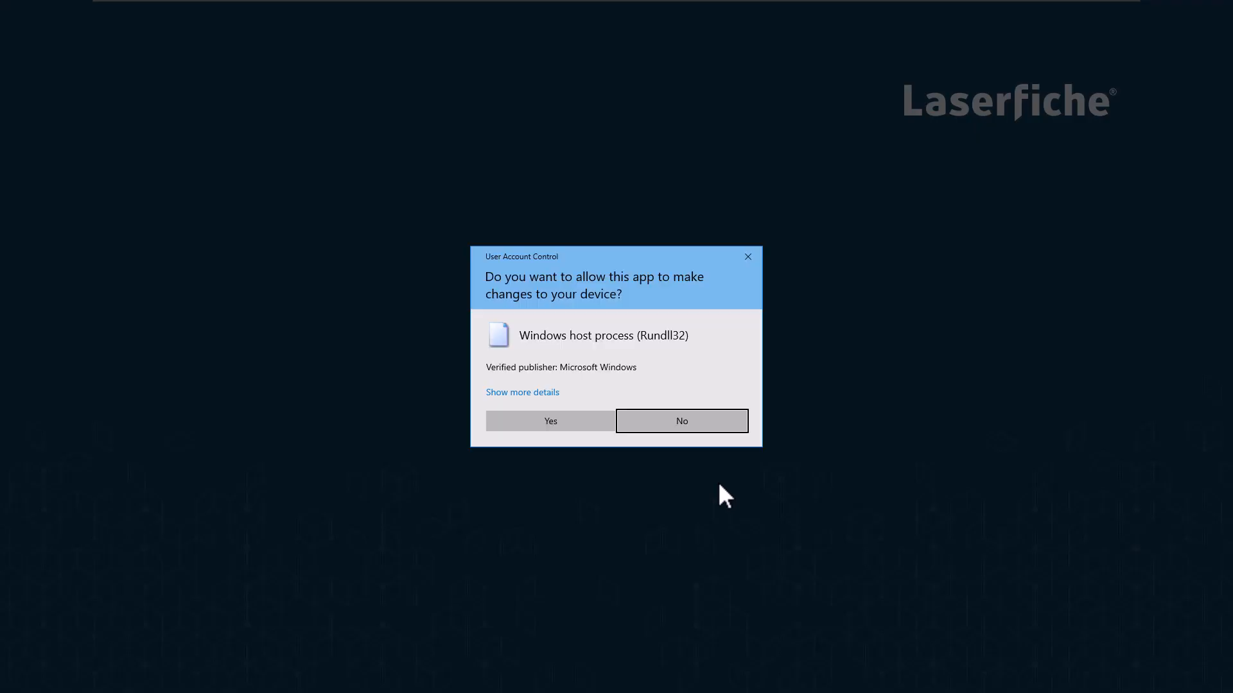
pyautogui.click(554, 421)
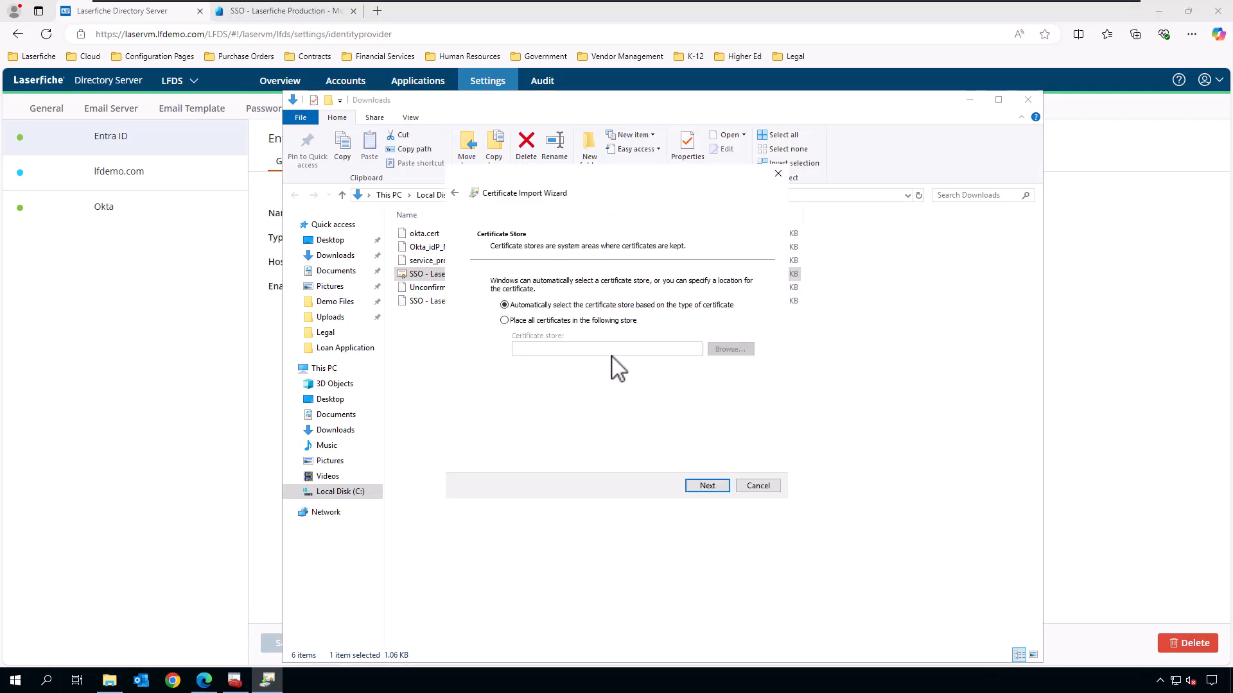
# Place the certificate in Trusted Root Certification Authorities and finish the import.
pyautogui.click(583, 321)
pyautogui.click(732, 350)
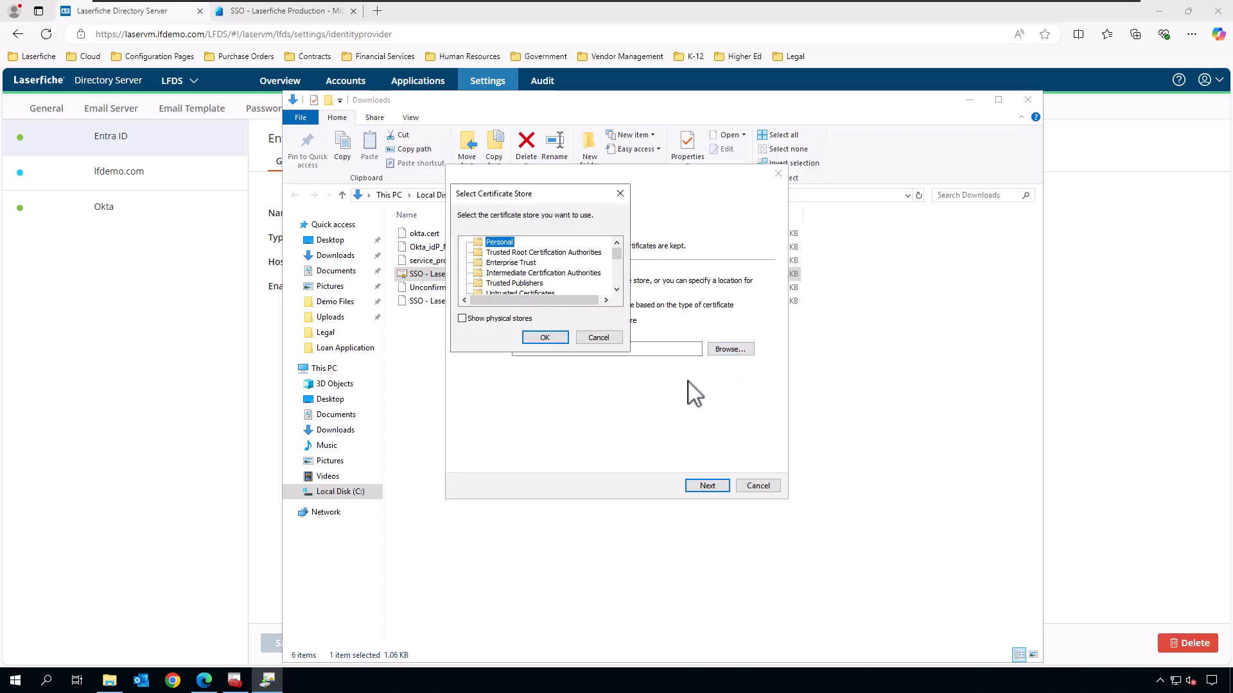
pyautogui.click(546, 253)
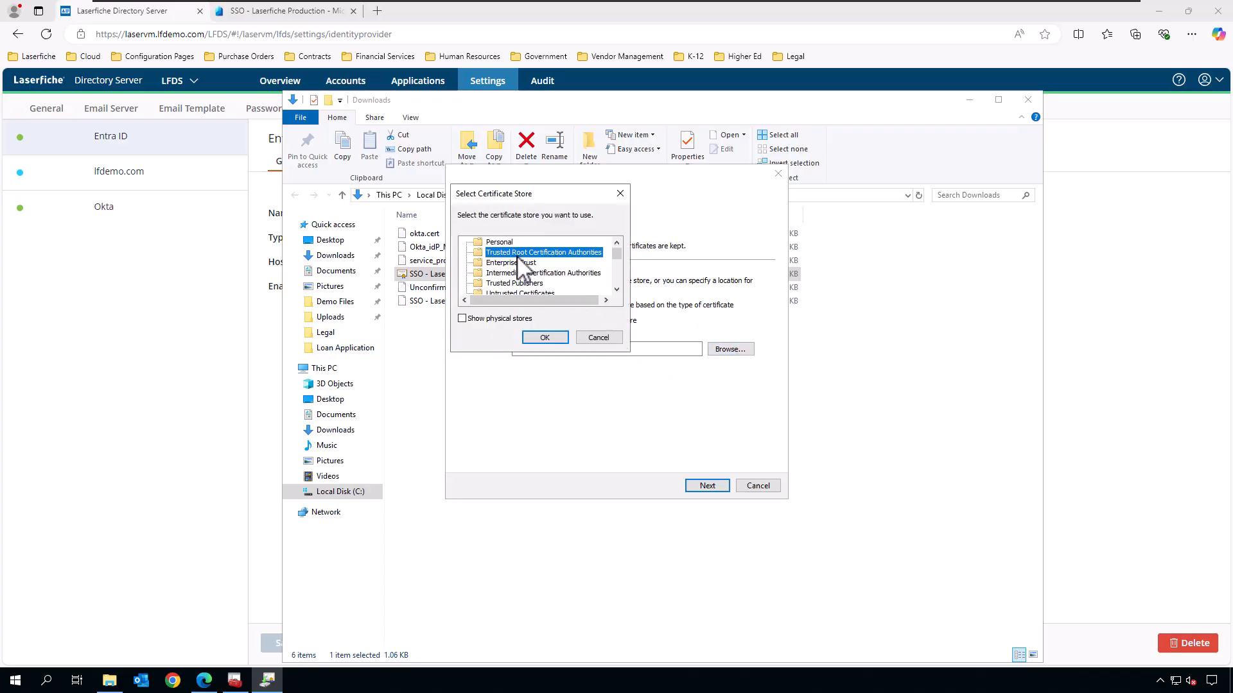
pyautogui.click(544, 337)
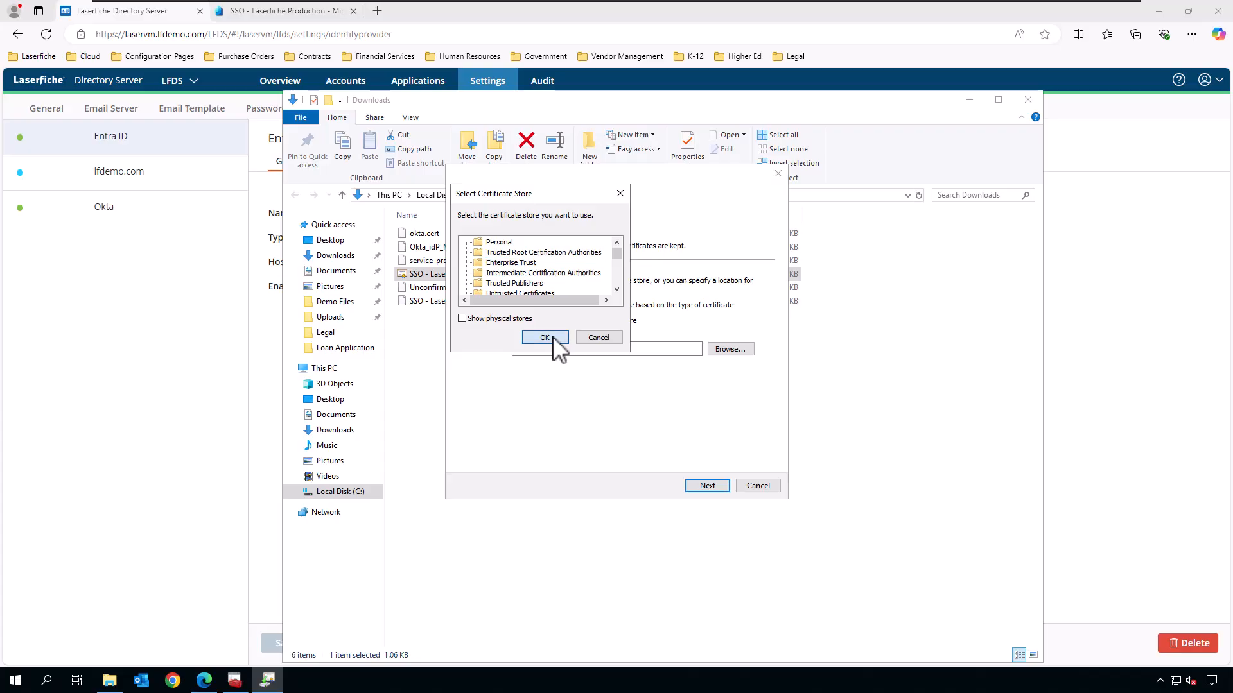
pyautogui.click(712, 485)
pyautogui.click(708, 487)
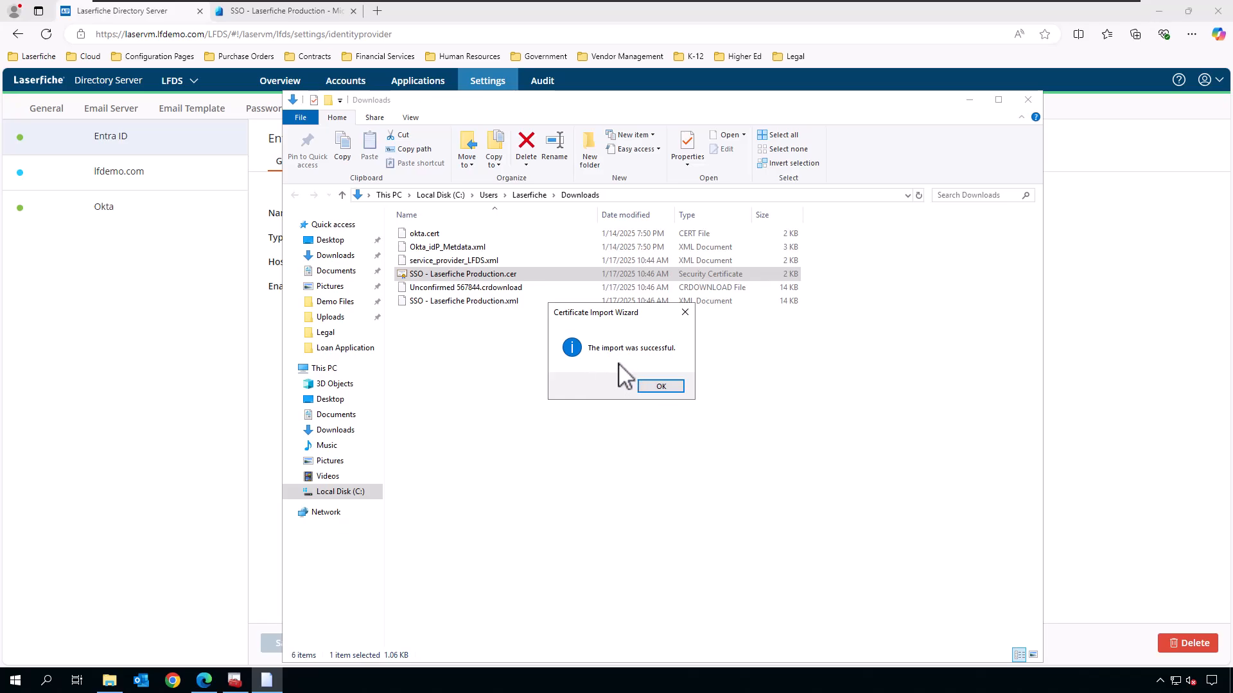
pyautogui.click(664, 387)
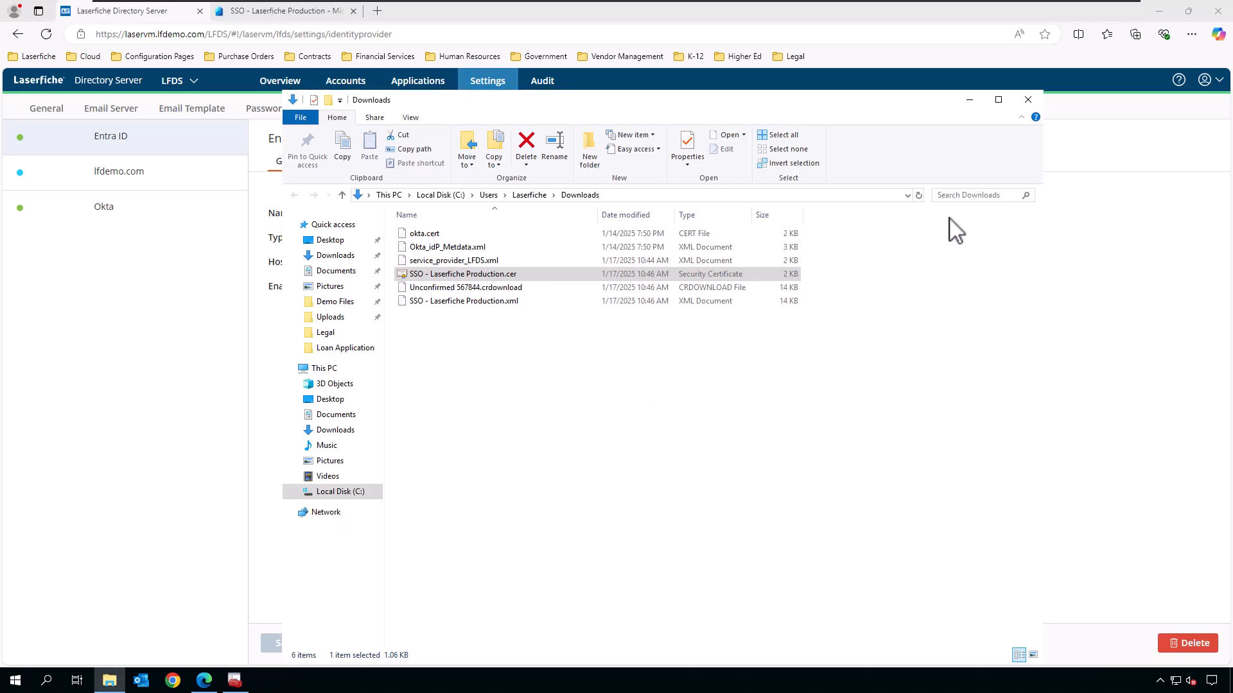
# Enable SAML authentication for Entra ID and select SSO - Laserfiche Production.xml as its metadata file.
pyautogui.click(969, 100)
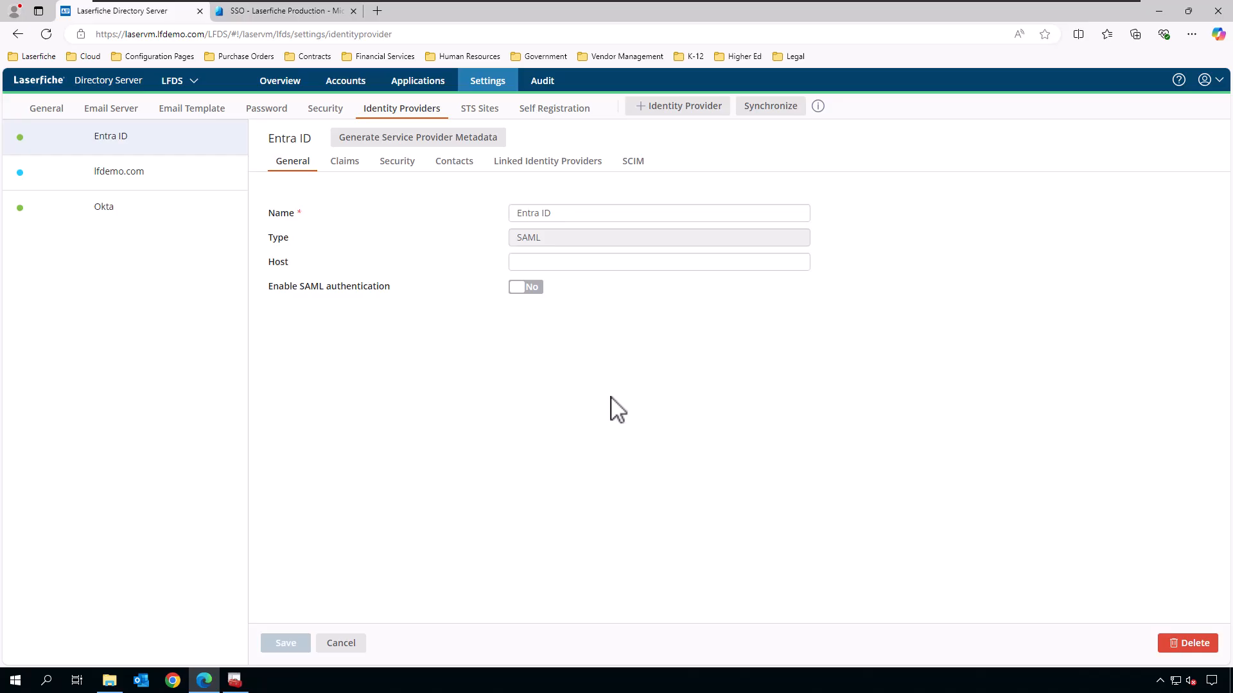
pyautogui.click(525, 287)
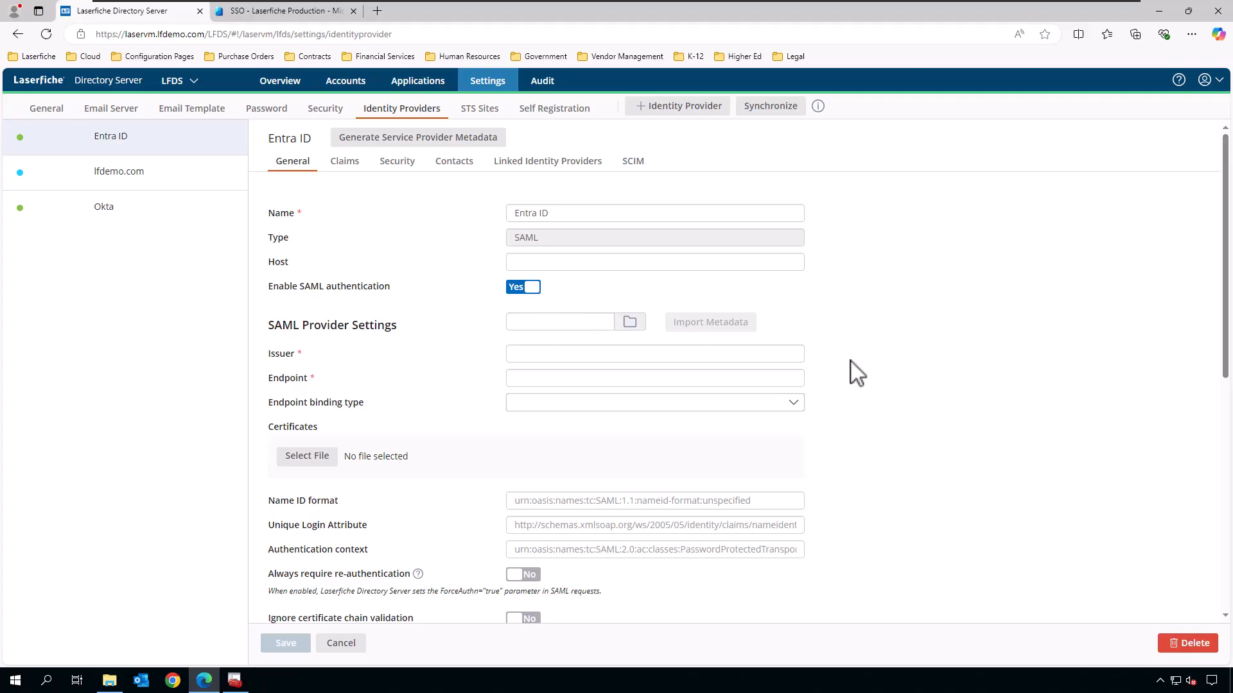
pyautogui.scroll(-1, 864, 378)
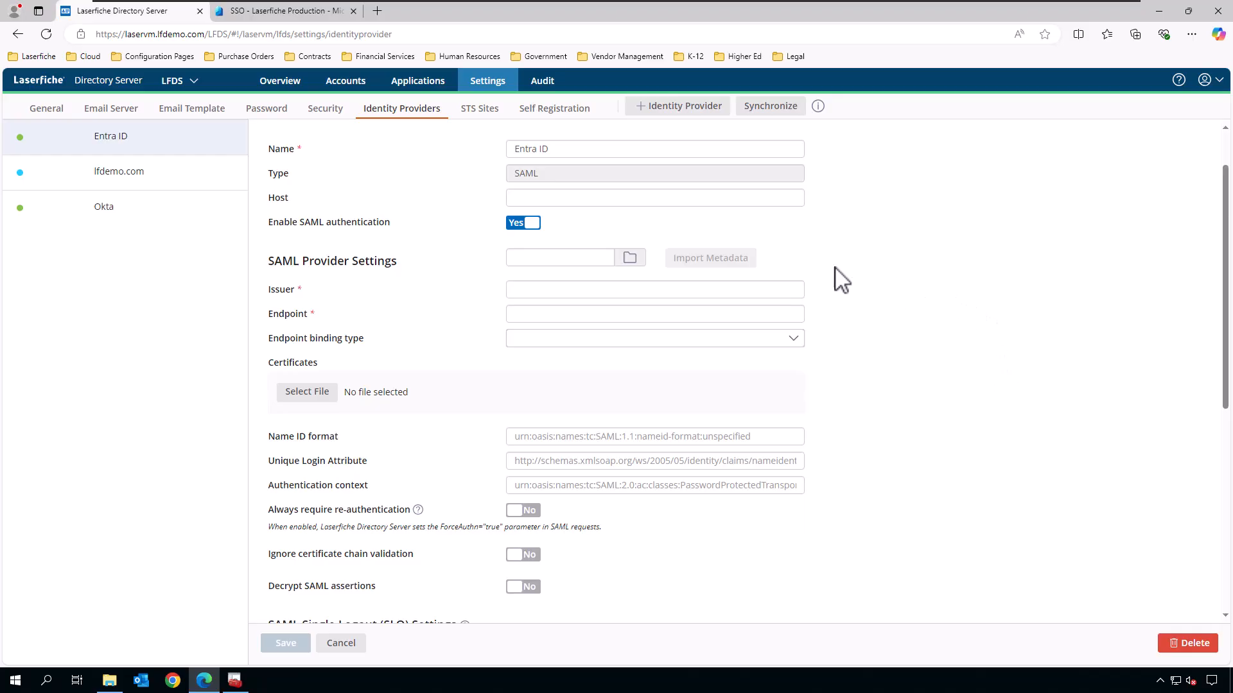
pyautogui.click(630, 260)
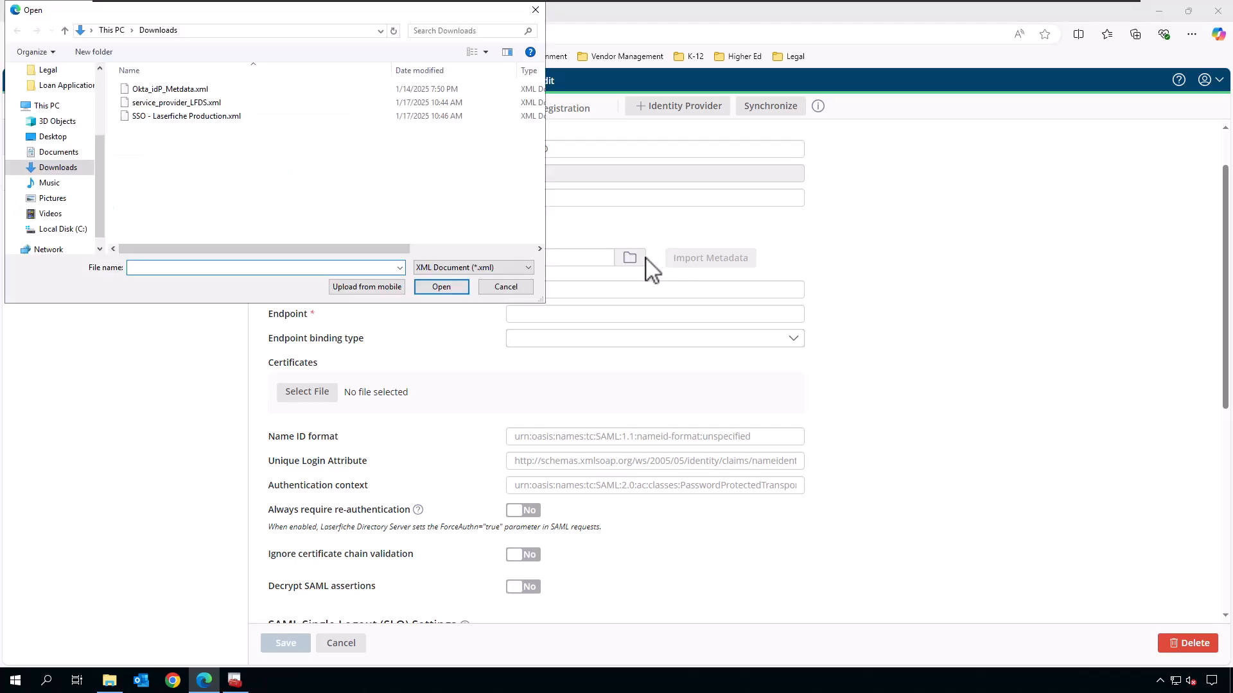
pyautogui.click(238, 125)
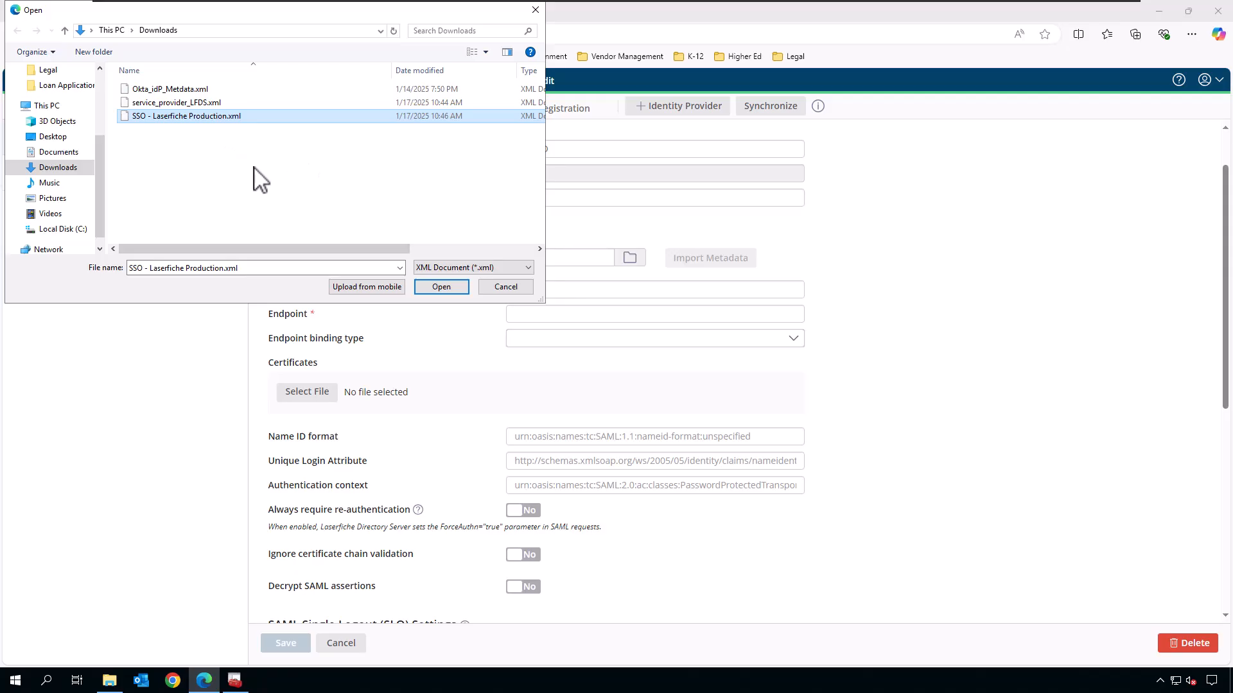
pyautogui.click(445, 289)
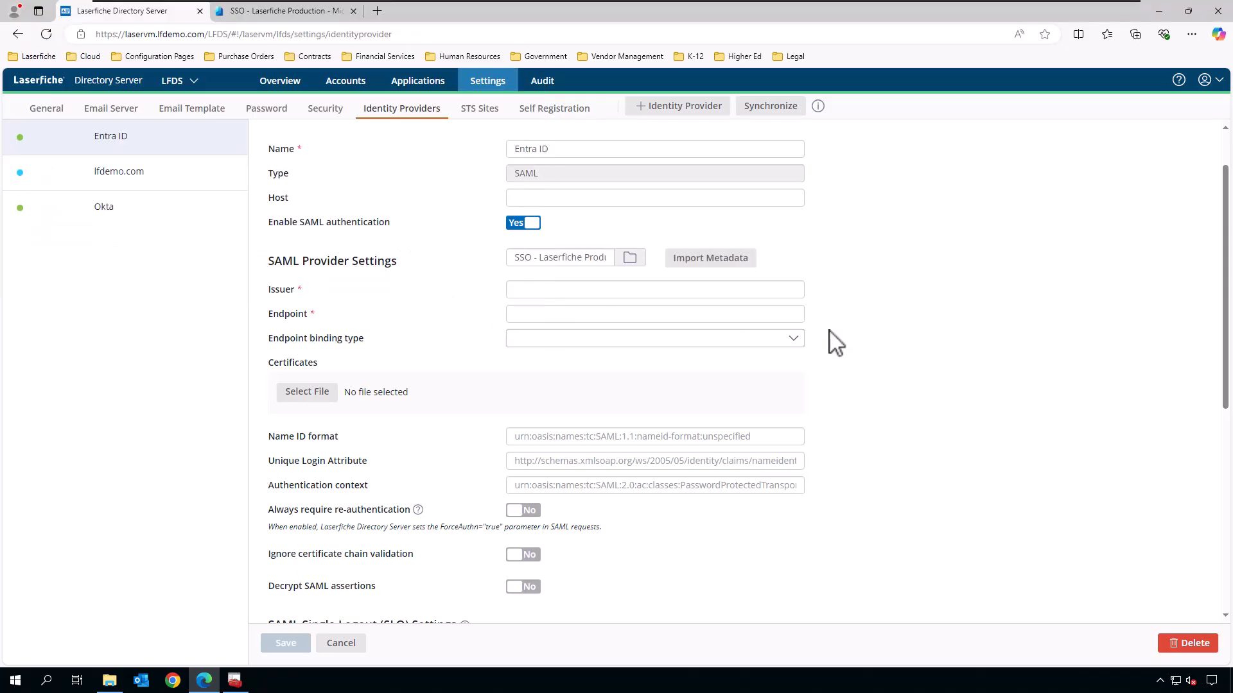
# Import and save the Entra metadata, then set authentication context to urn:oasis:names:tc:SAML:2.0:ac:classes:unspecified.
pyautogui.click(740, 265)
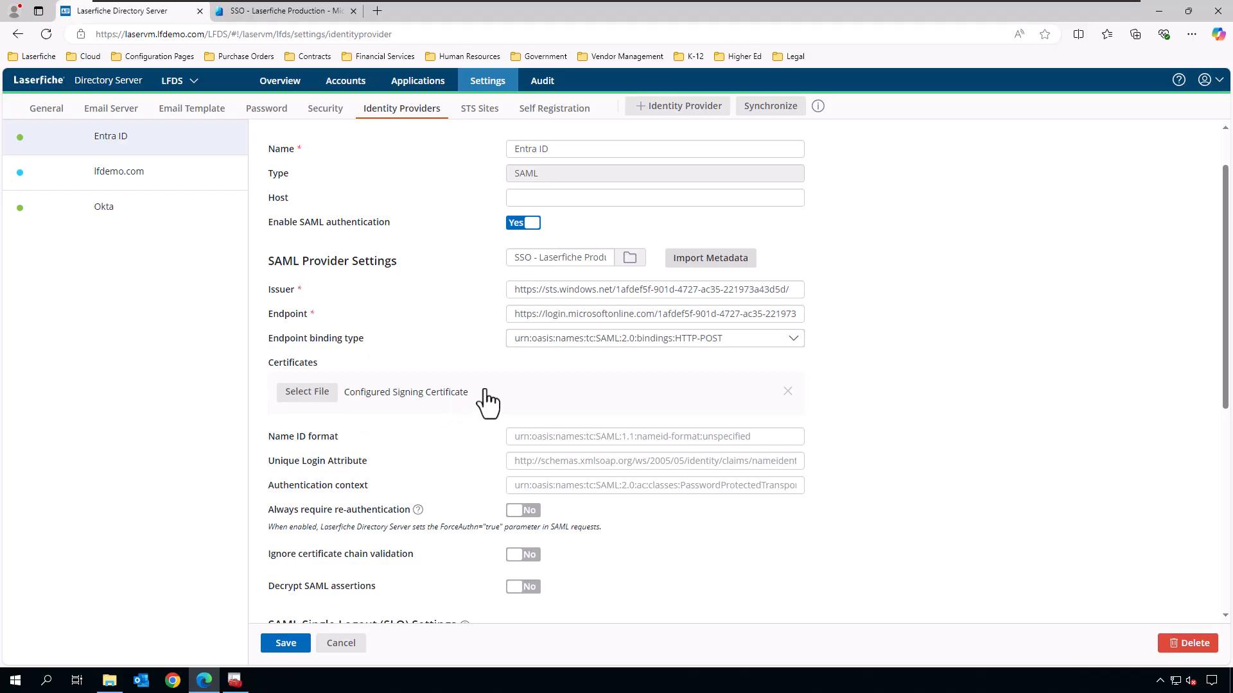
pyautogui.click(301, 636)
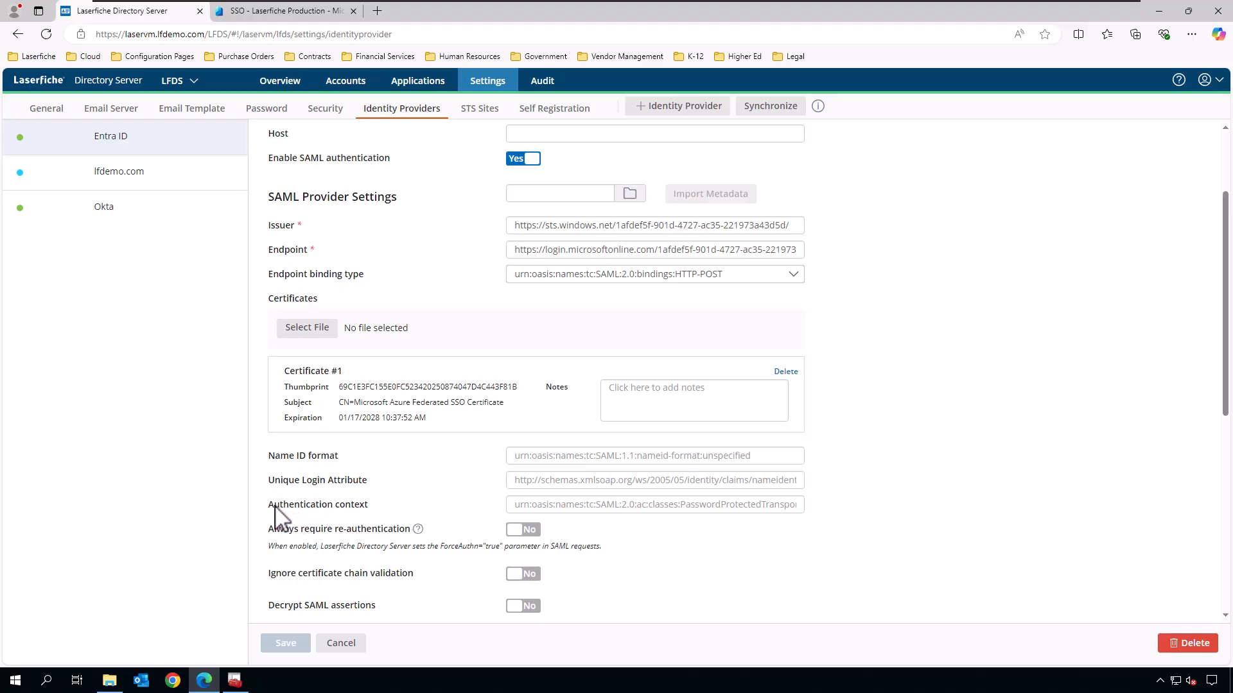
pyautogui.click(568, 504)
pyautogui.write('urn:oasis:names:tc:SAML:2.0:ac:classes:unspecified')
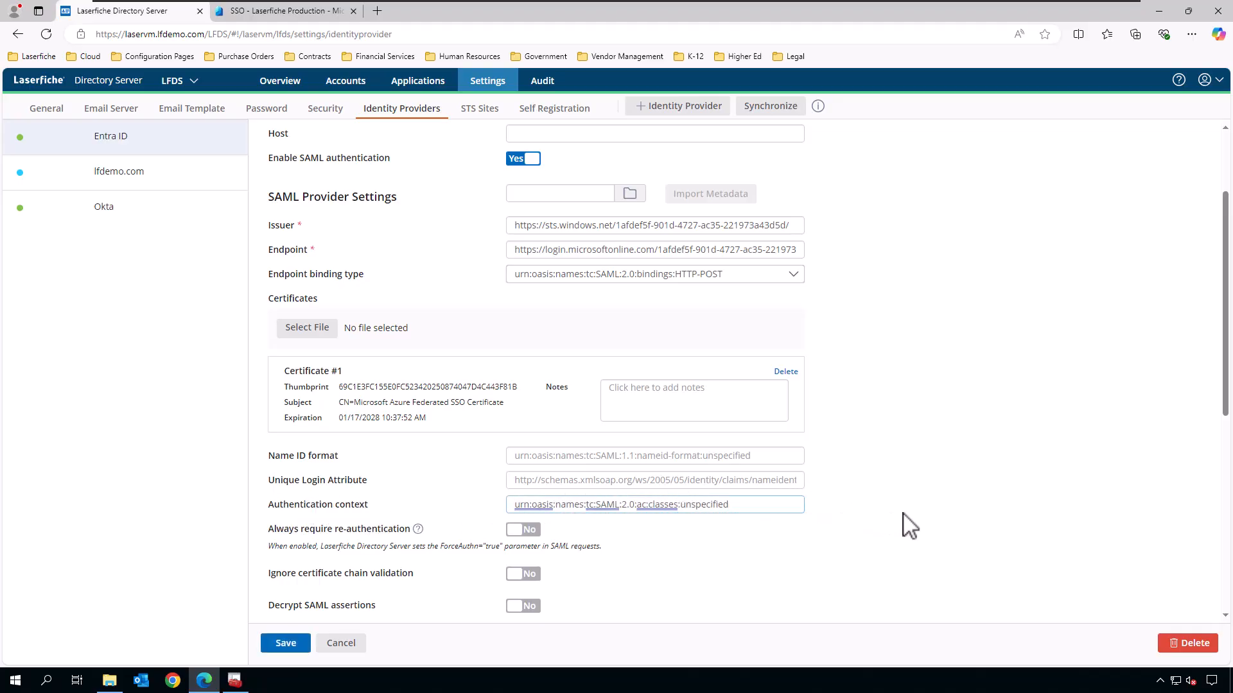
# Review the remaining Entra ID SAML settings and save them with the unspecified authentication context.
pyautogui.click(908, 507)
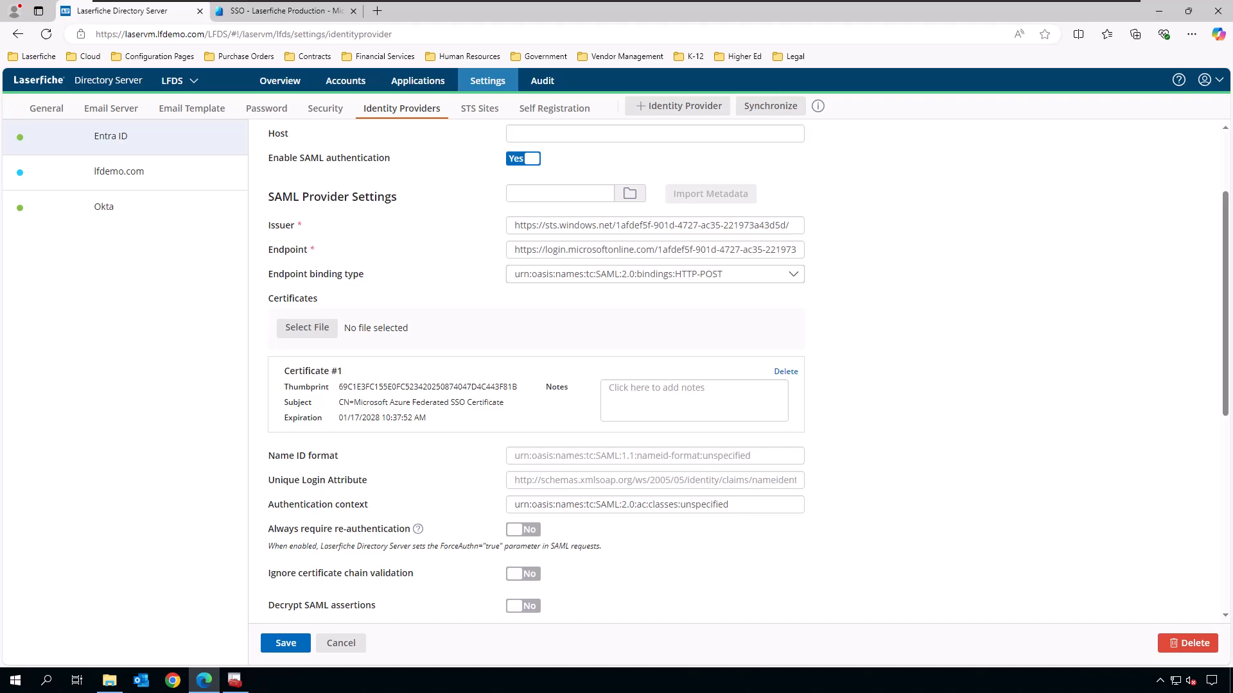
pyautogui.scroll(-2, 1025, 534)
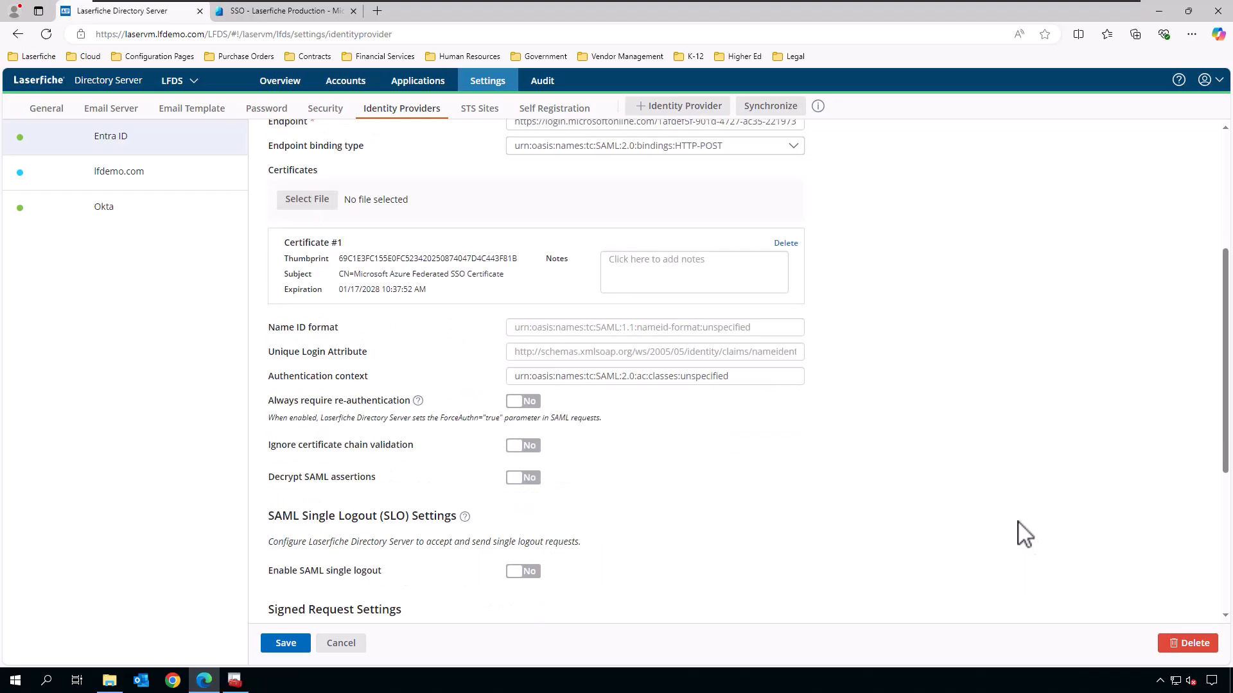
pyautogui.scroll(-2, 1026, 534)
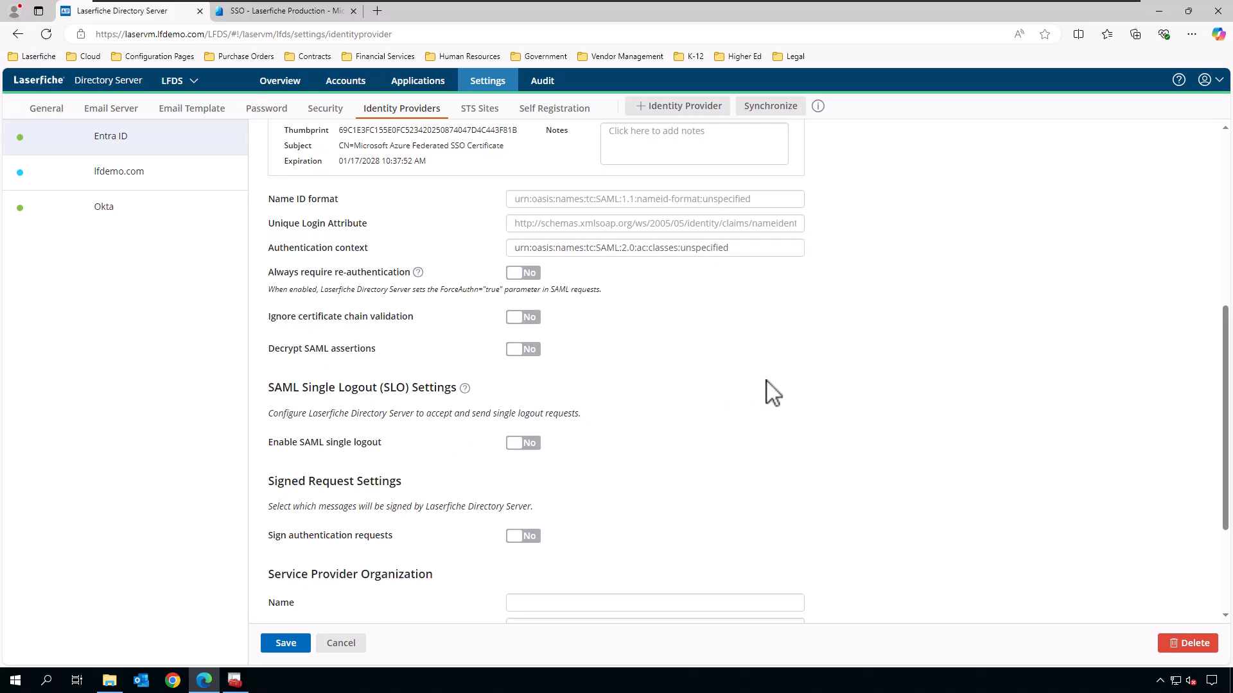
pyautogui.scroll(-1, 1084, 389)
pyautogui.scroll(-2, 1084, 388)
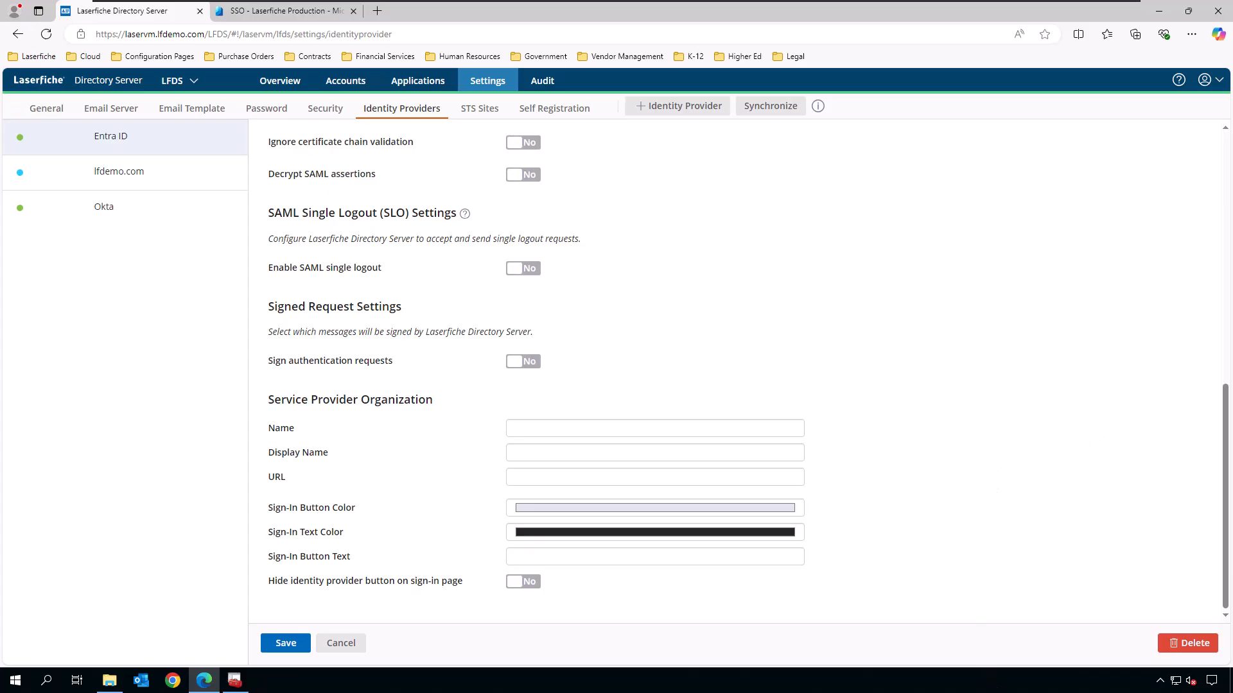
pyautogui.click(293, 650)
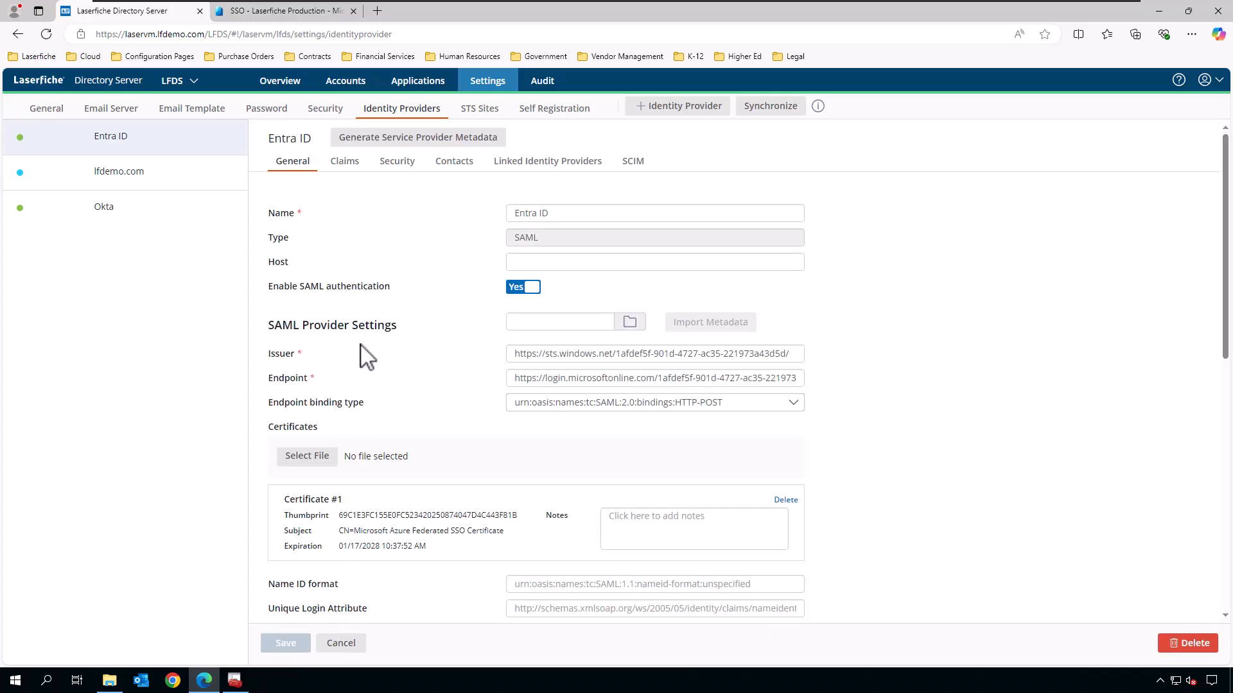
# Open Laserfiche's Entra ID claim mappings and compare them with the Entra app's Attributes & Claims page.
pyautogui.click(355, 168)
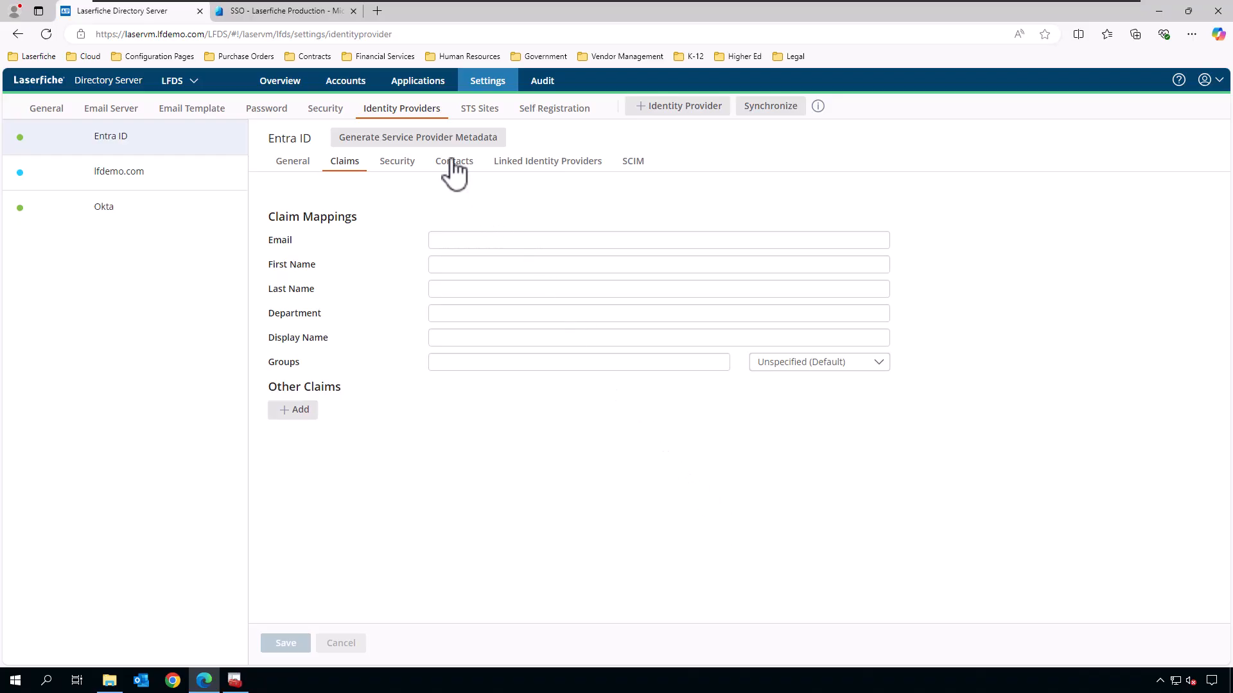
pyautogui.click(293, 13)
pyautogui.scroll(3, 826, 297)
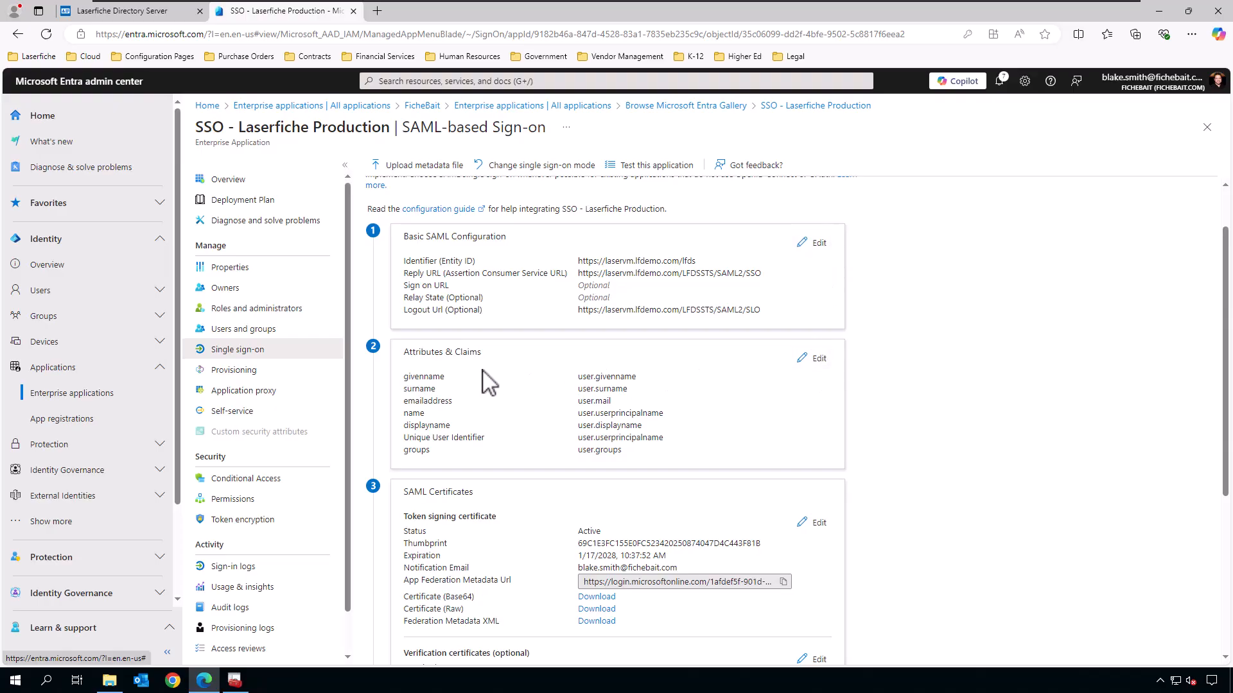
pyautogui.click(814, 358)
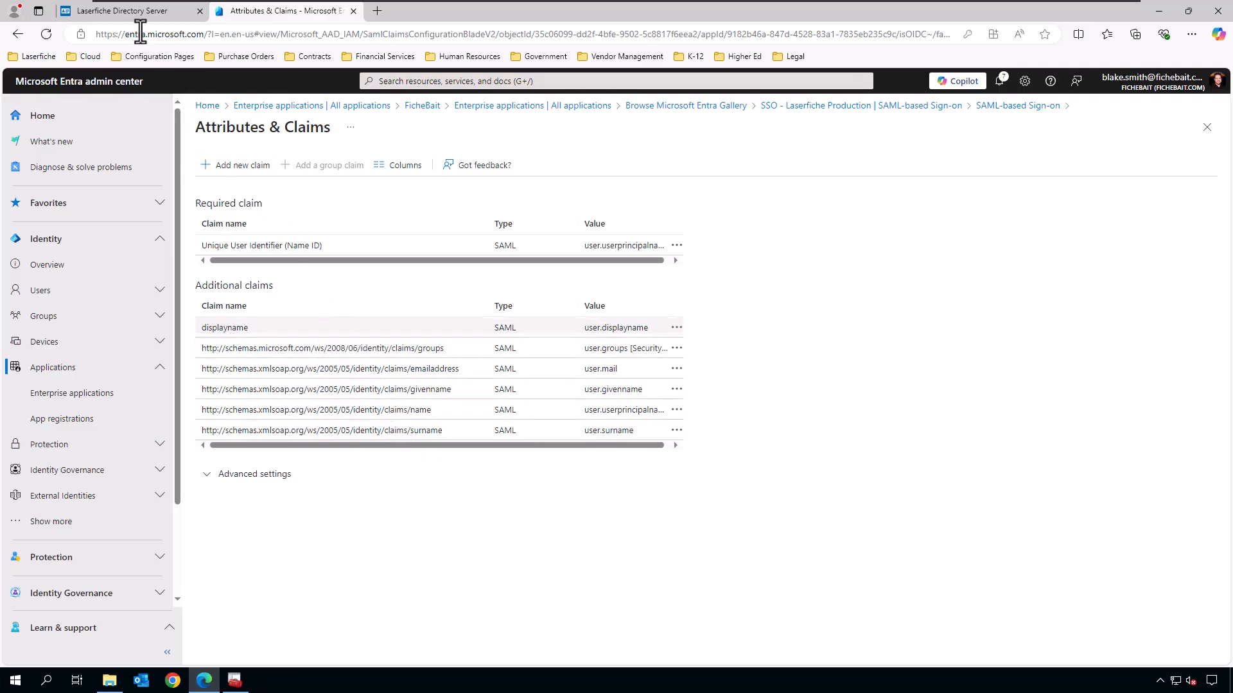
pyautogui.click(137, 11)
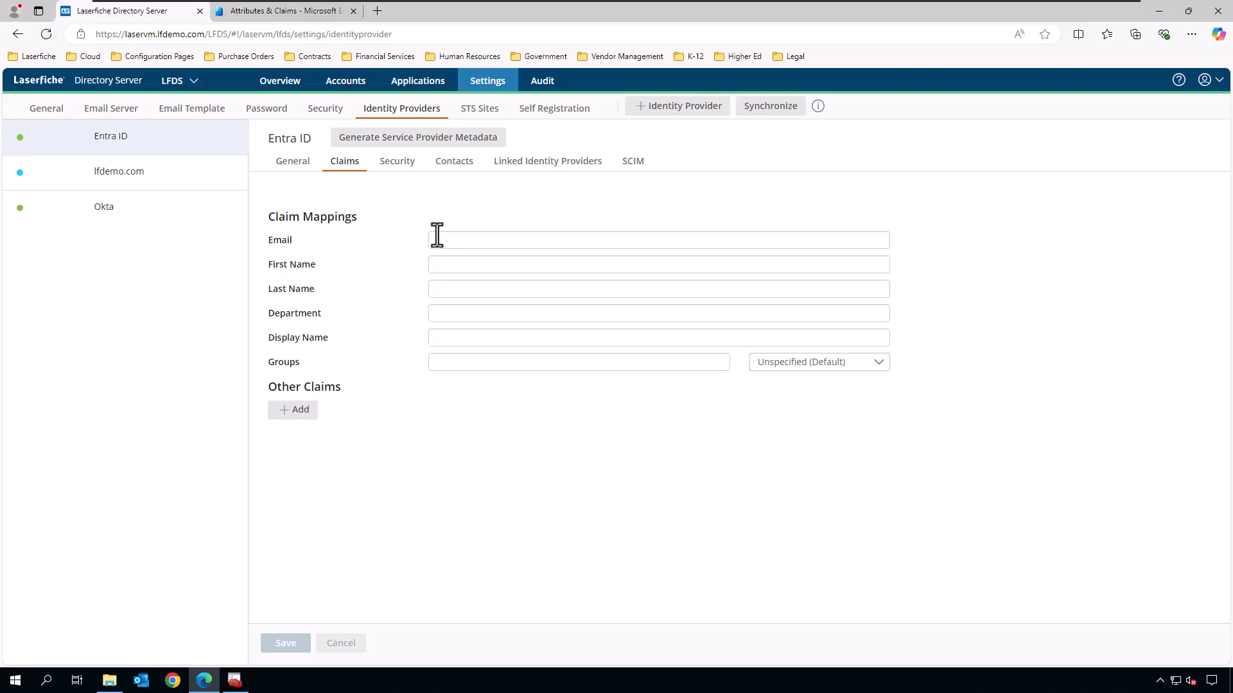
pyautogui.click(284, 11)
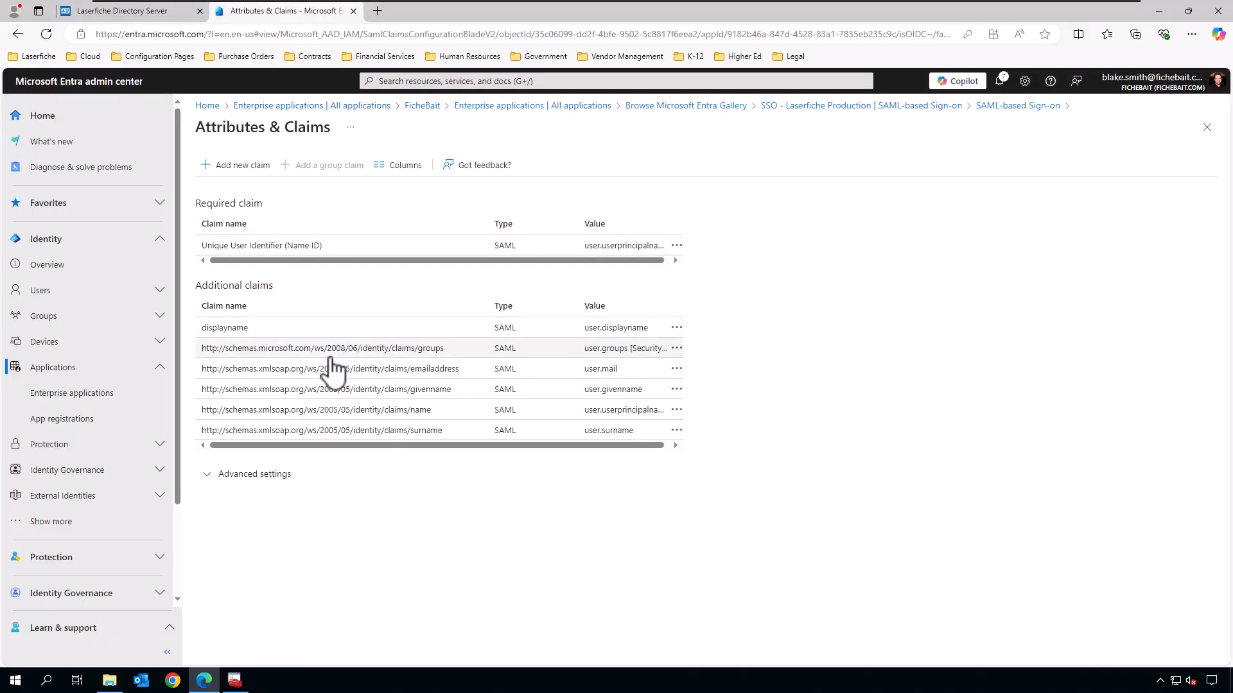
# Copy the emailaddress claim name from the Entra claims list.
pyautogui.moveTo(459, 372); pyautogui.dragTo(196, 373)
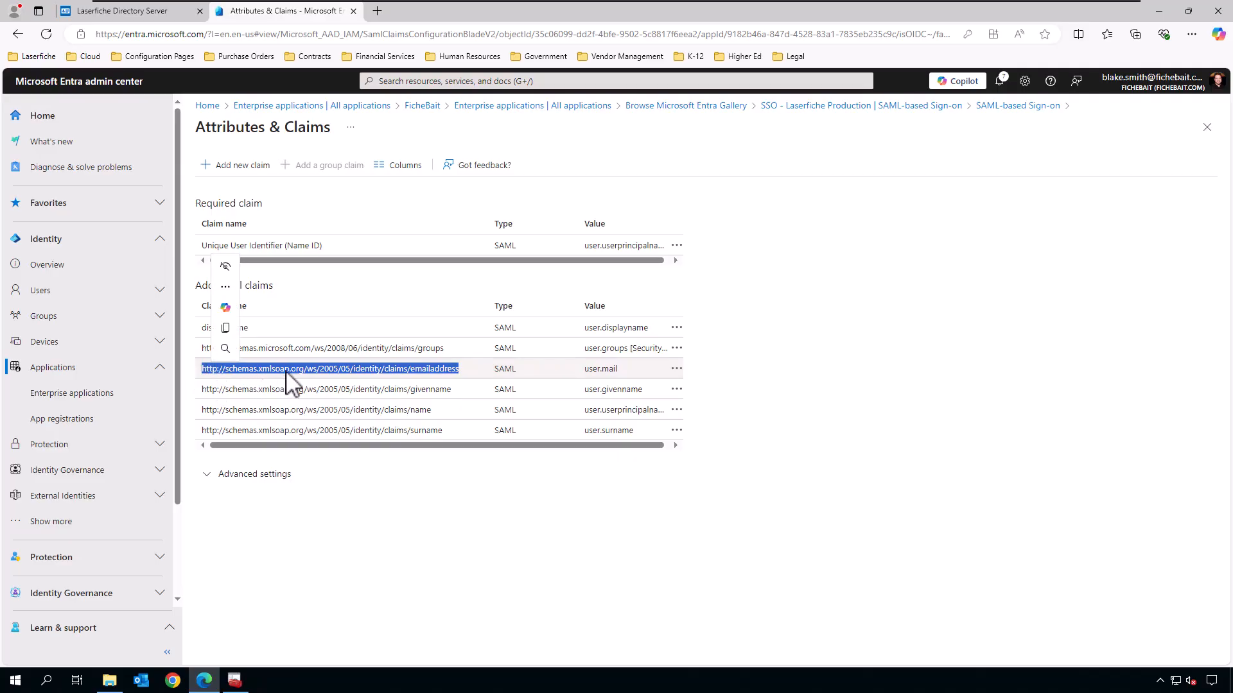
pyautogui.hotkey('ctrl', 'c')
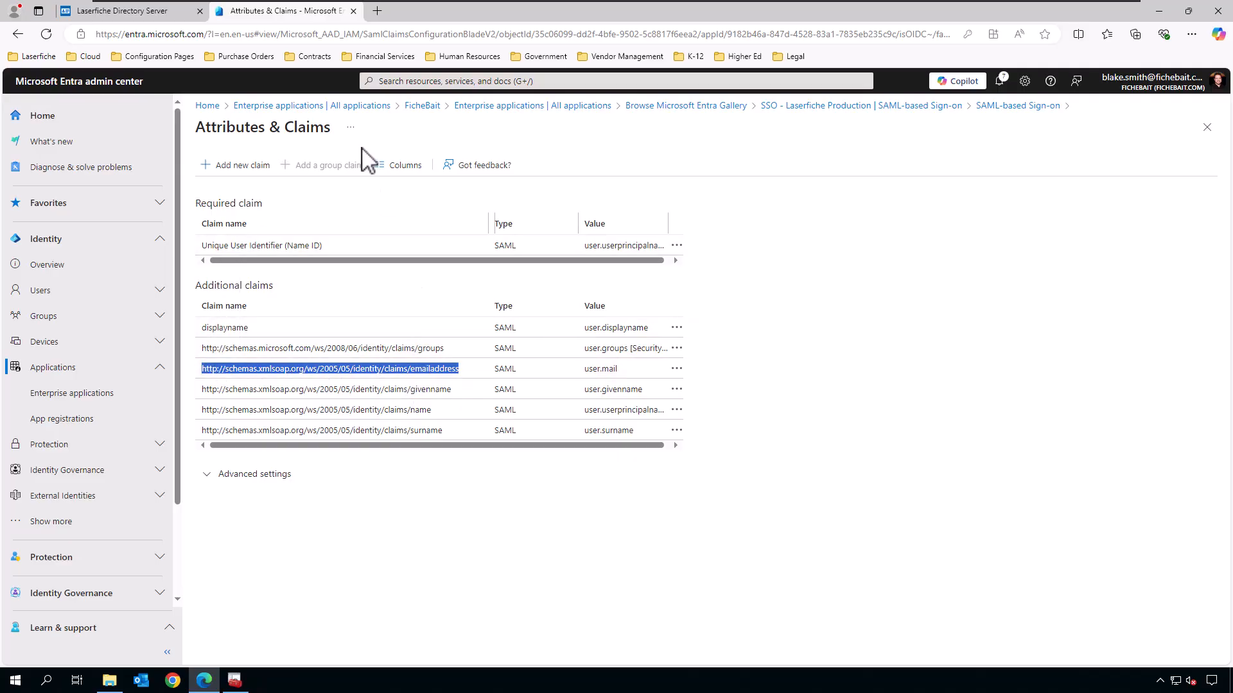
pyautogui.click(154, 11)
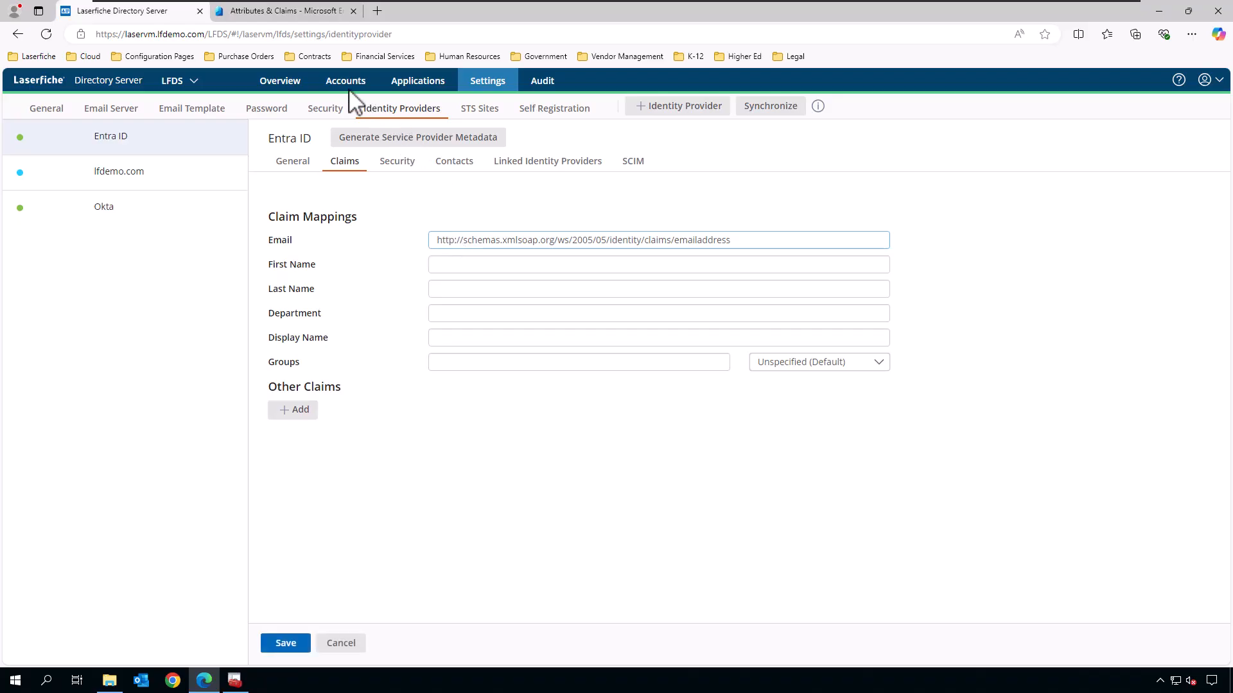
pyautogui.click(291, 13)
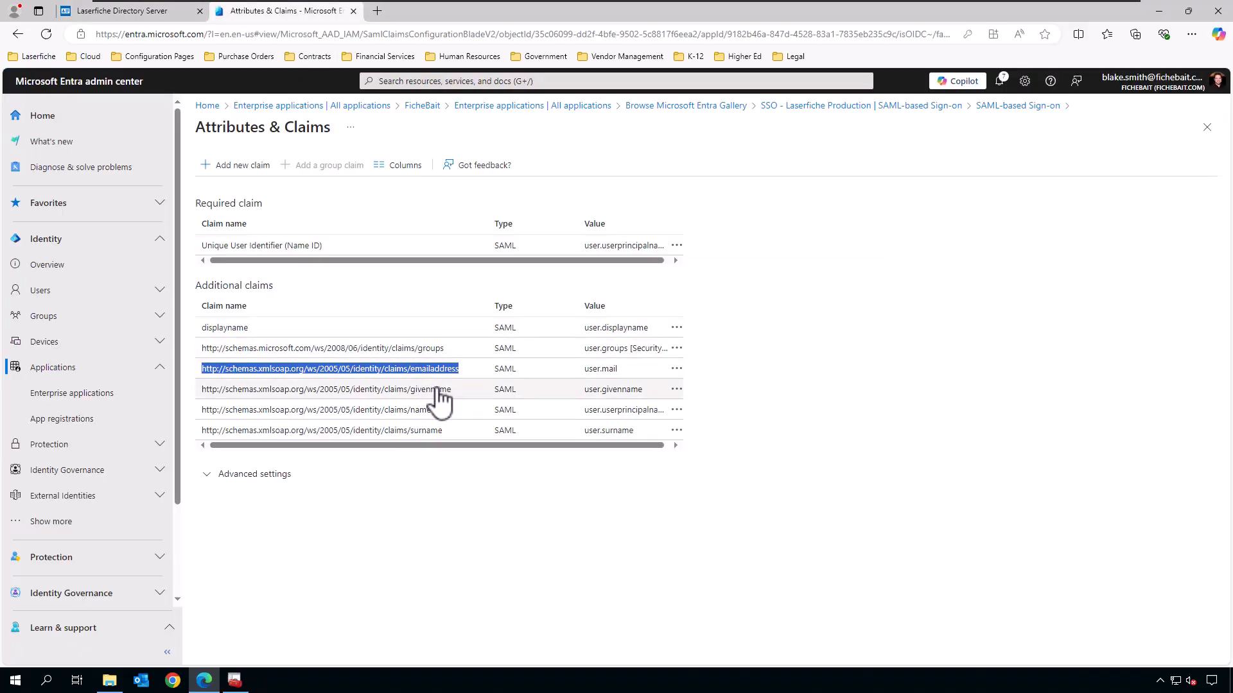
# Map the givenname claim to First Name and the surname claim to Last Name.
pyautogui.moveTo(458, 392); pyautogui.dragTo(206, 389)
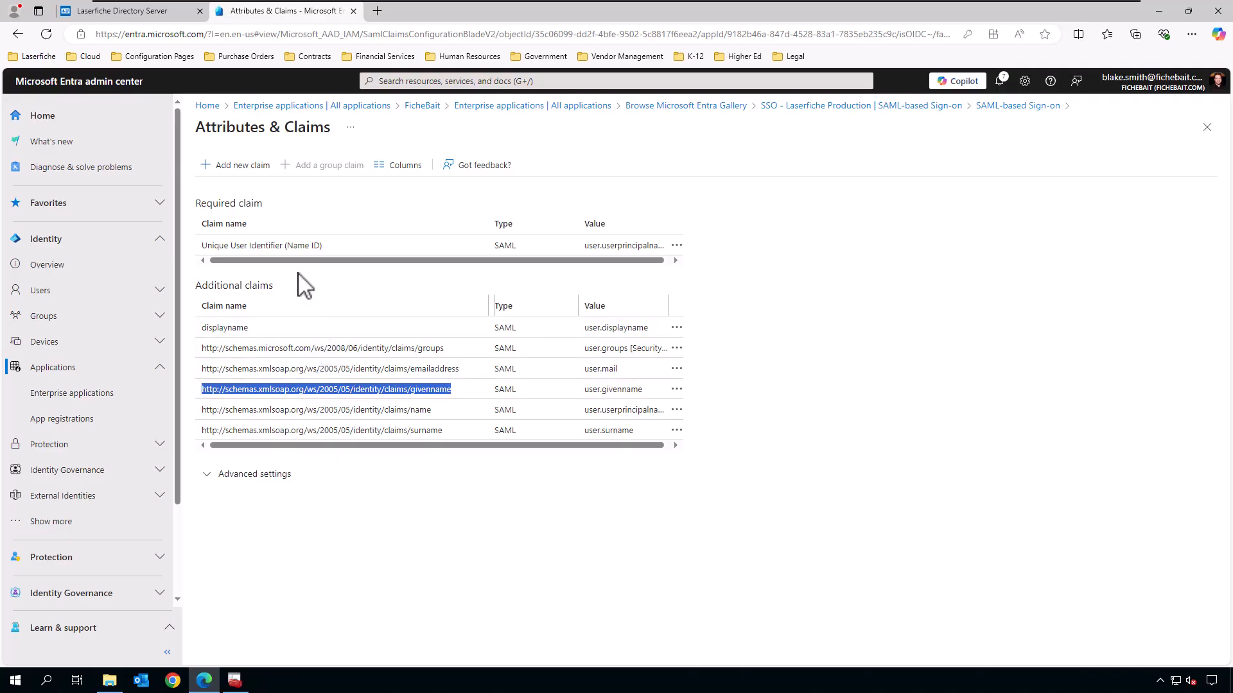
pyautogui.click(142, 11)
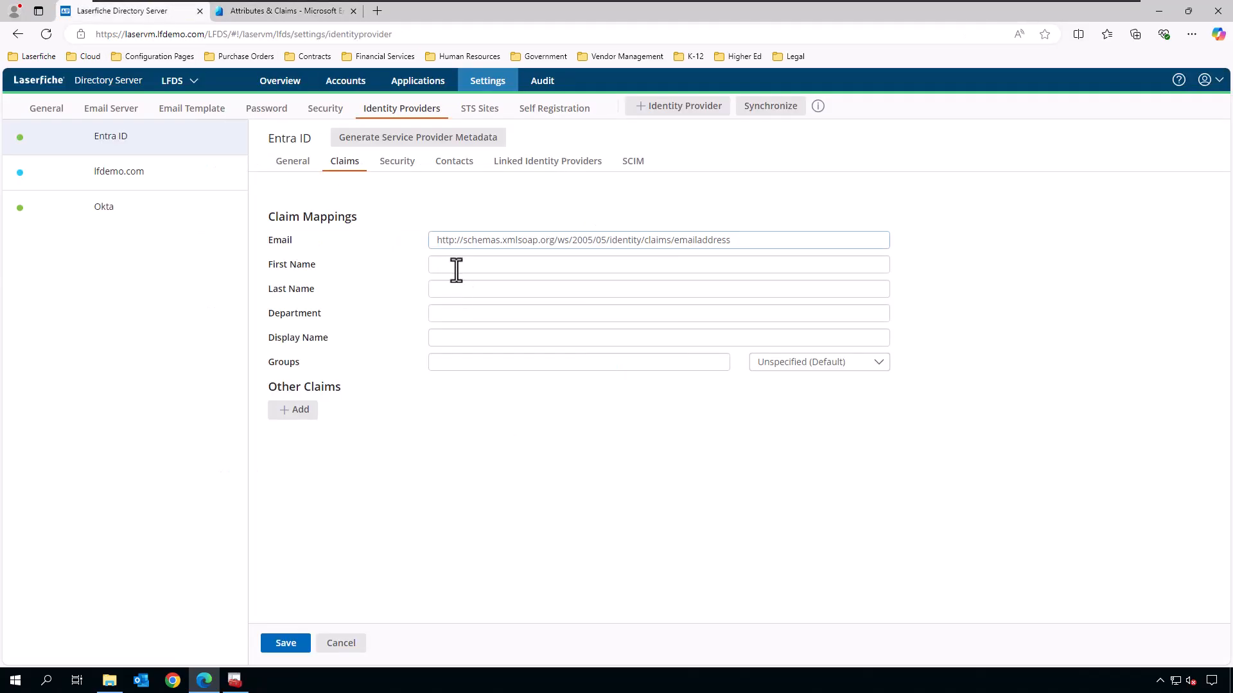
pyautogui.click(456, 269)
pyautogui.hotkey('ctrl', 'v')
pyautogui.click(287, 12)
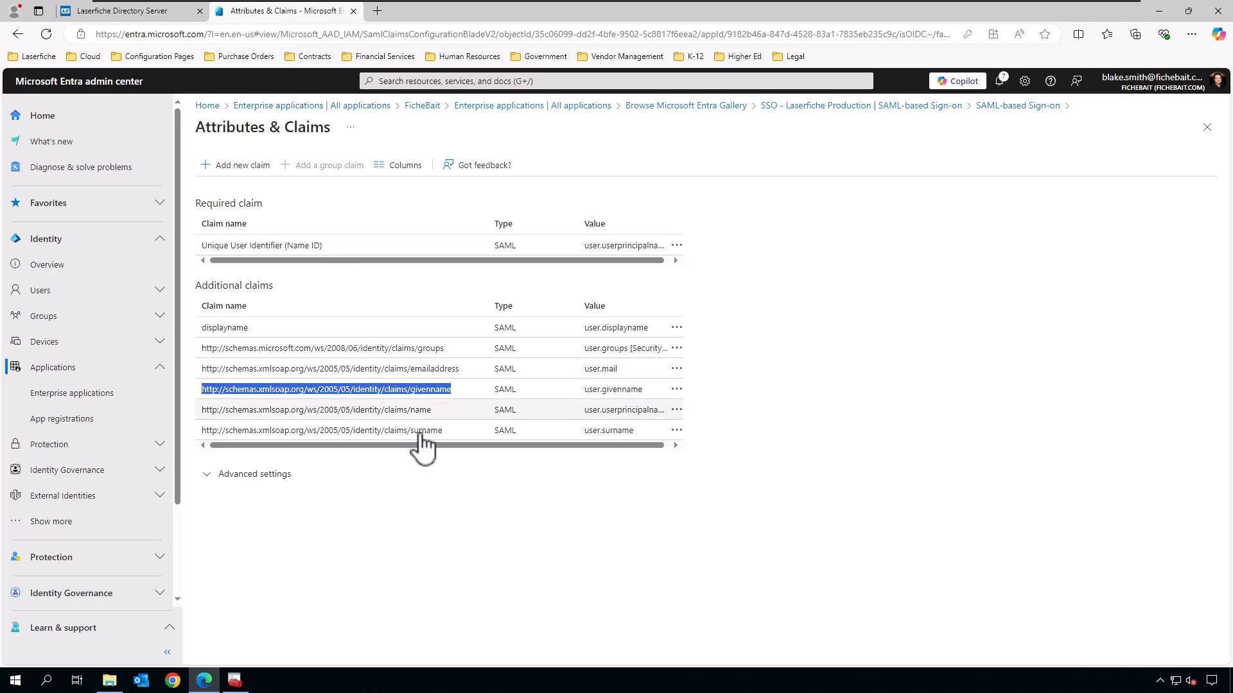
pyautogui.moveTo(447, 431); pyautogui.dragTo(204, 440)
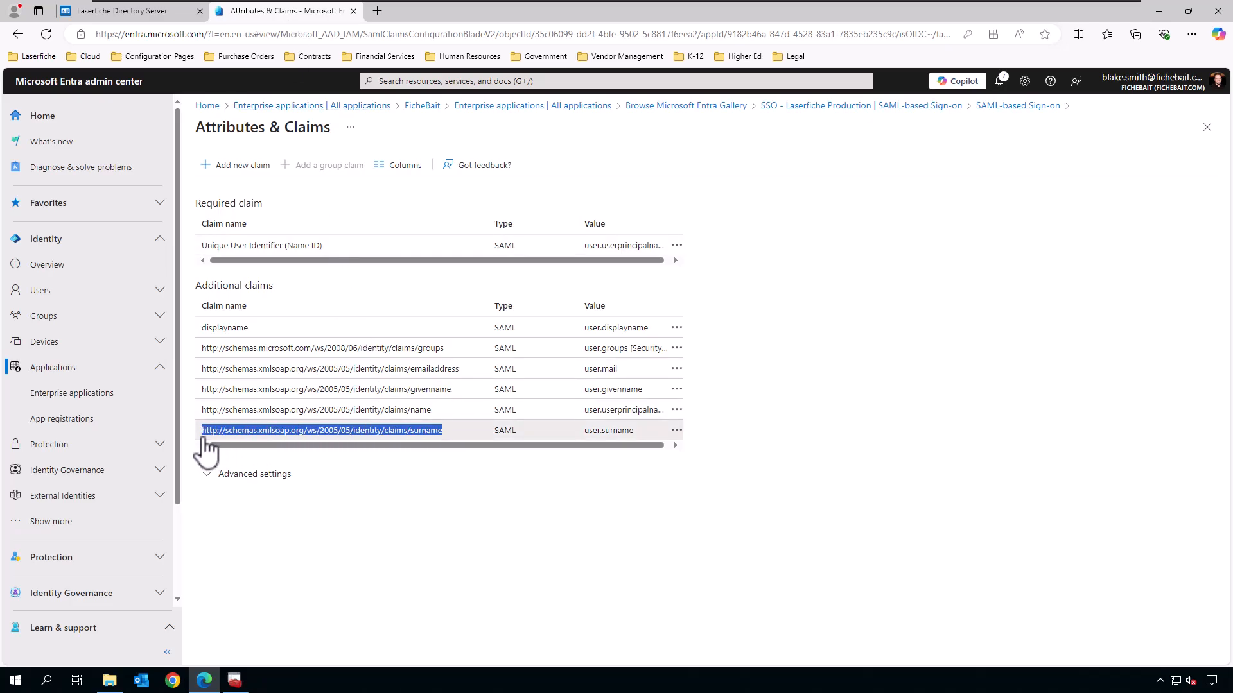
pyautogui.click(128, 11)
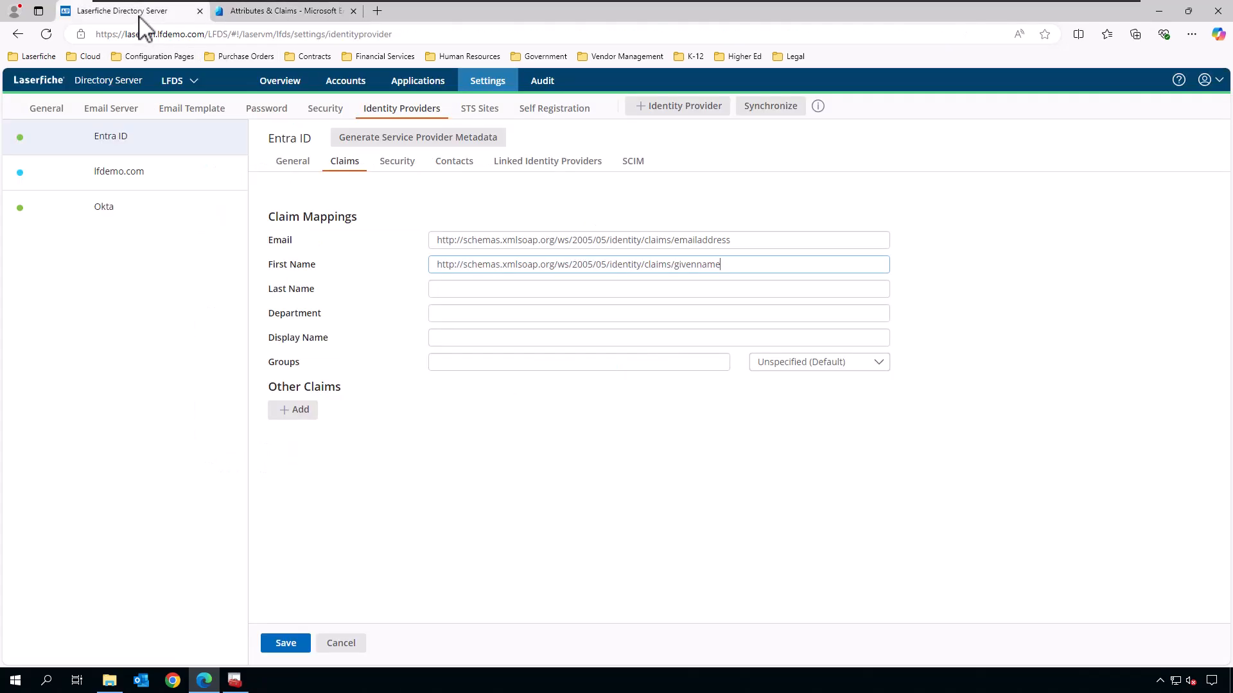
pyautogui.click(498, 295)
pyautogui.hotkey('ctrl', 'v')
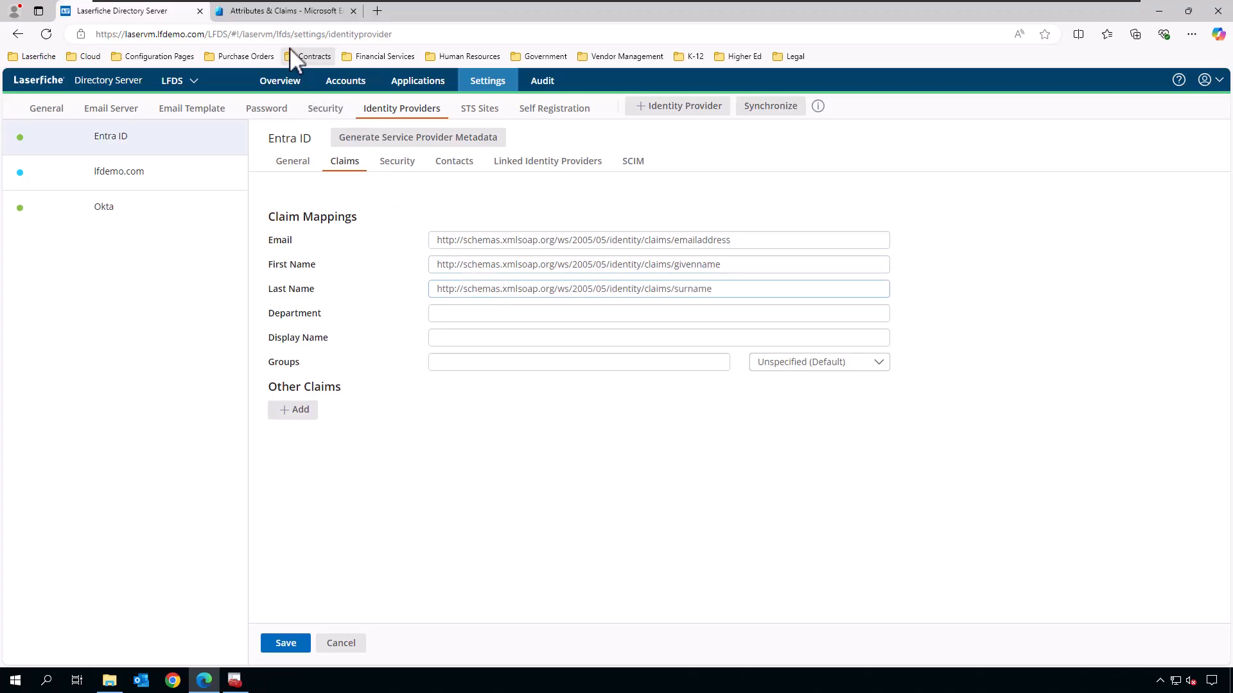
# Map the displayname claim to the Display Name field.
pyautogui.click(282, 11)
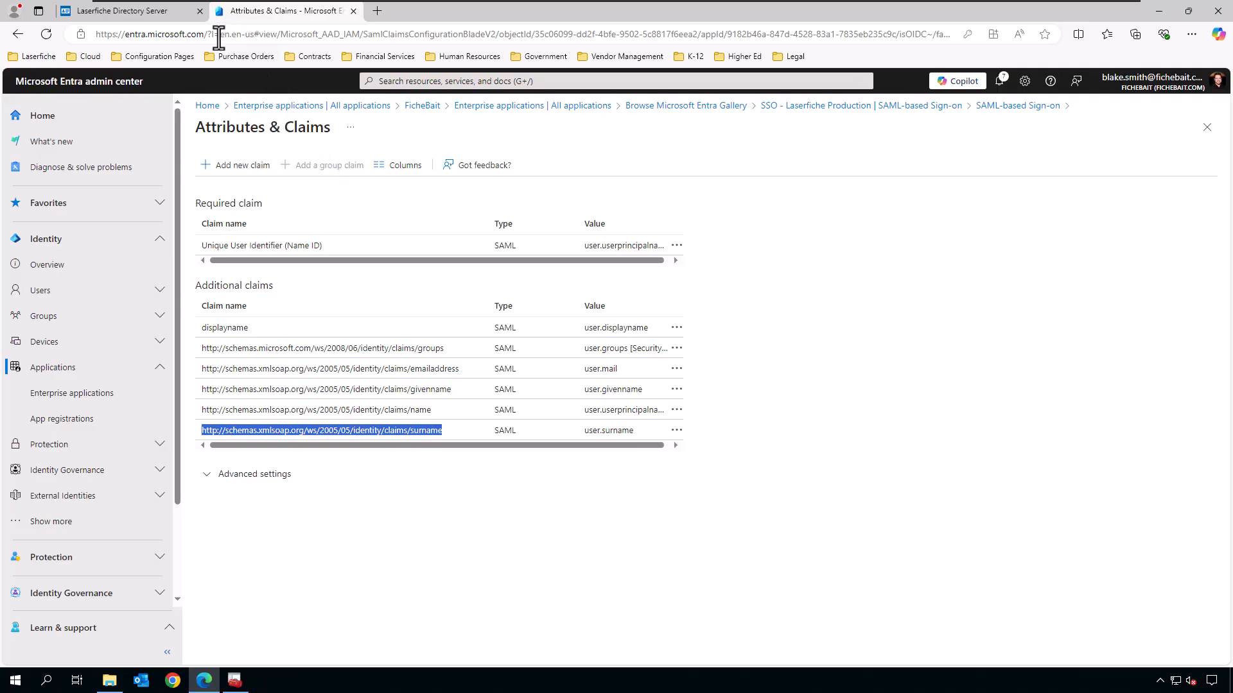
pyautogui.click(161, 12)
pyautogui.click(260, 12)
pyautogui.moveTo(255, 328); pyautogui.dragTo(201, 330)
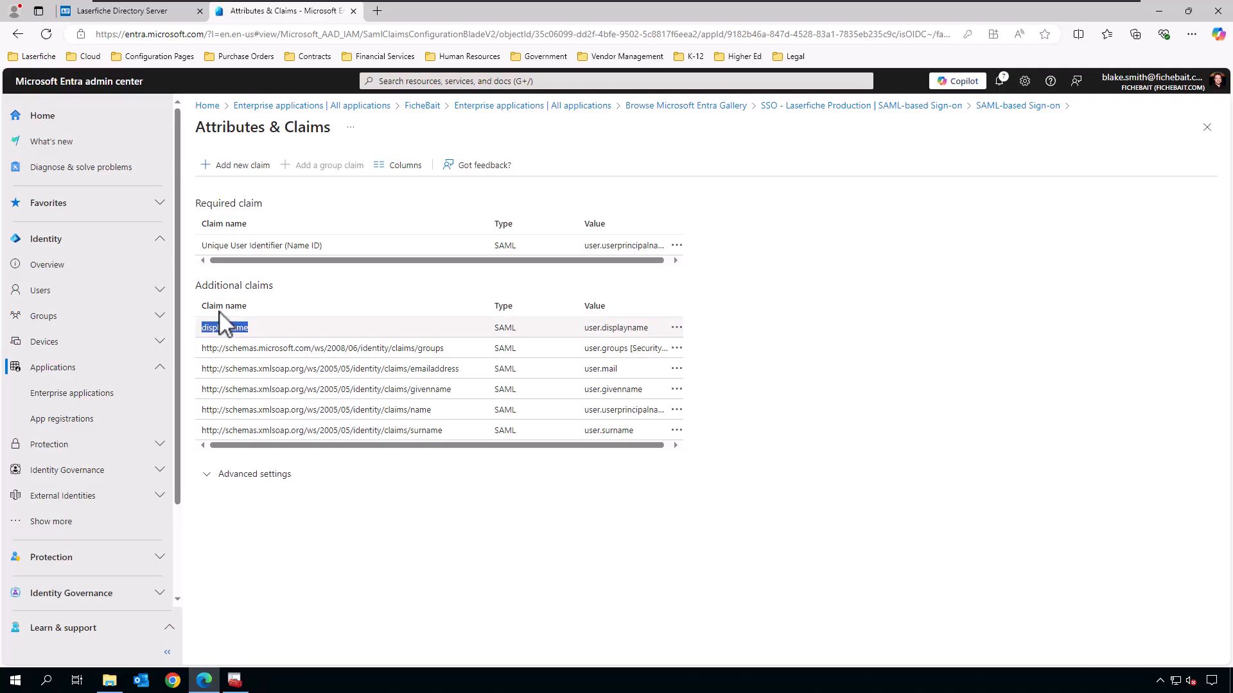
pyautogui.click(108, 12)
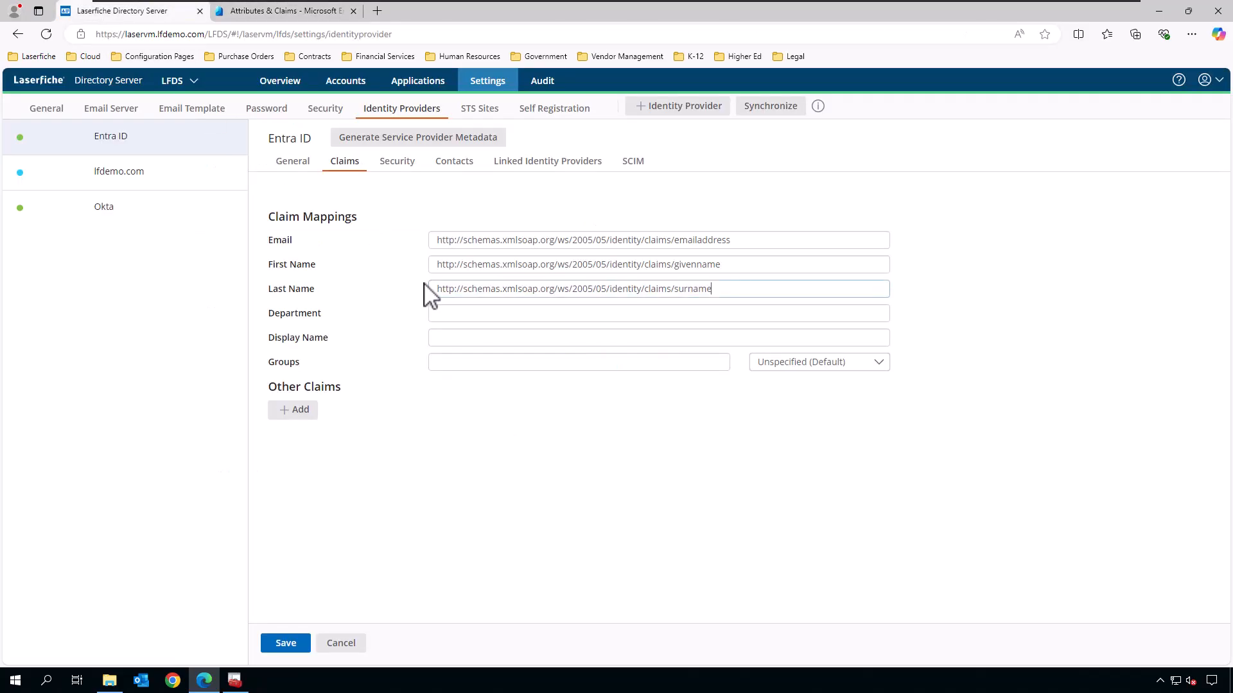
pyautogui.click(460, 338)
pyautogui.hotkey('ctrl', 'v')
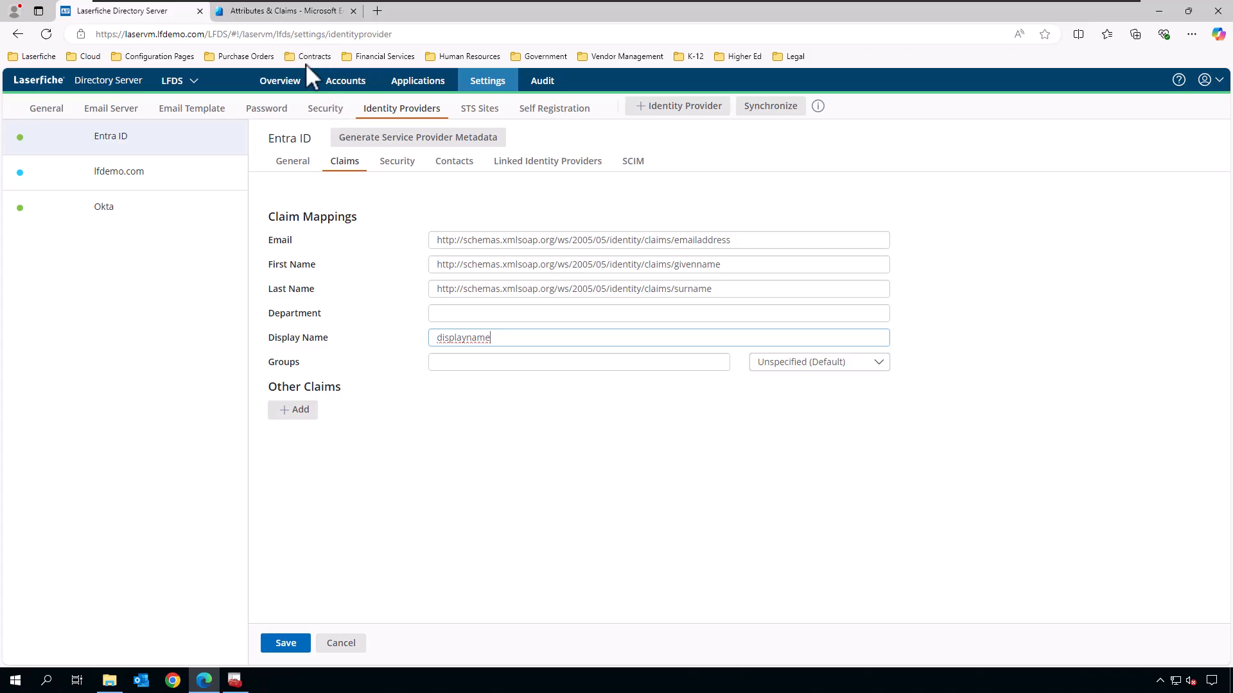
# Map the groups claim to the Groups field and save the Entra ID claim mappings.
pyautogui.click(282, 11)
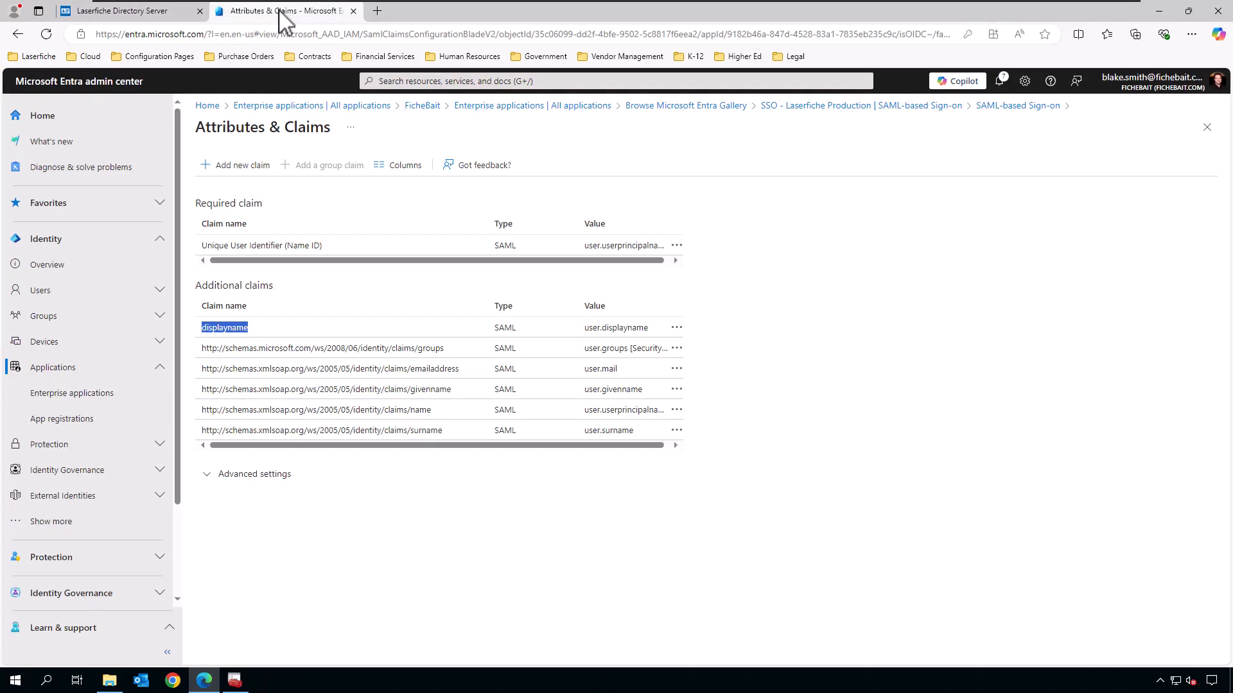
pyautogui.moveTo(444, 348); pyautogui.dragTo(206, 360)
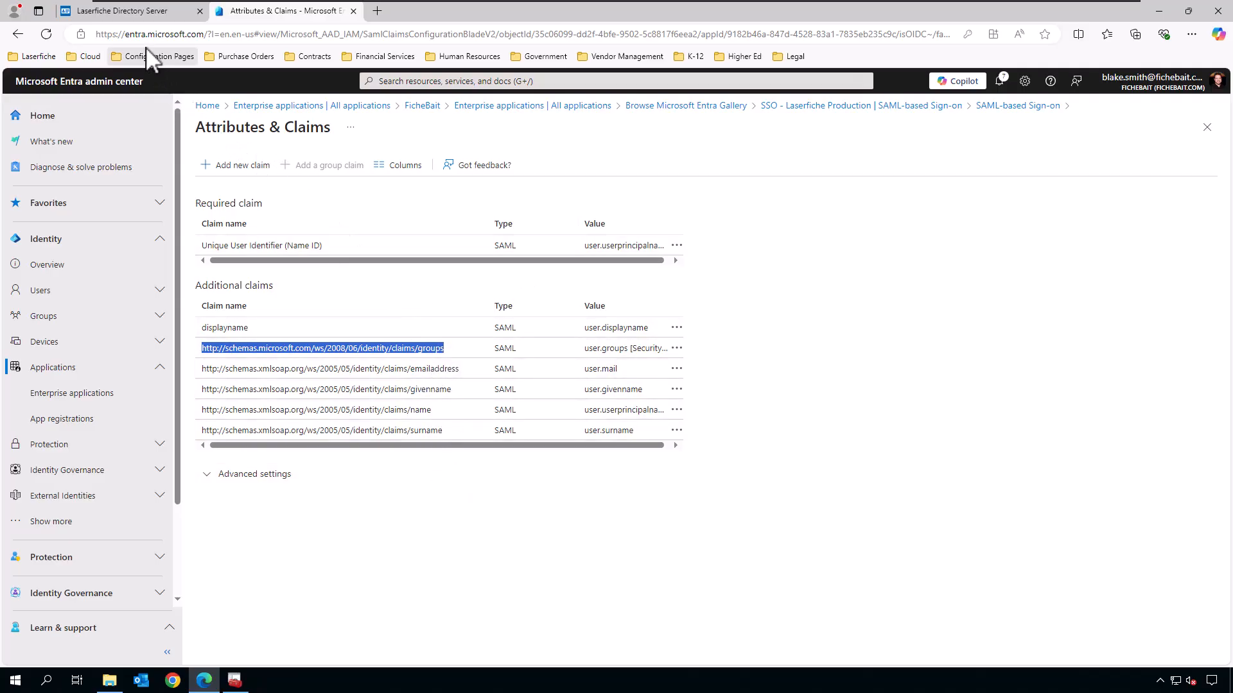
pyautogui.click(120, 13)
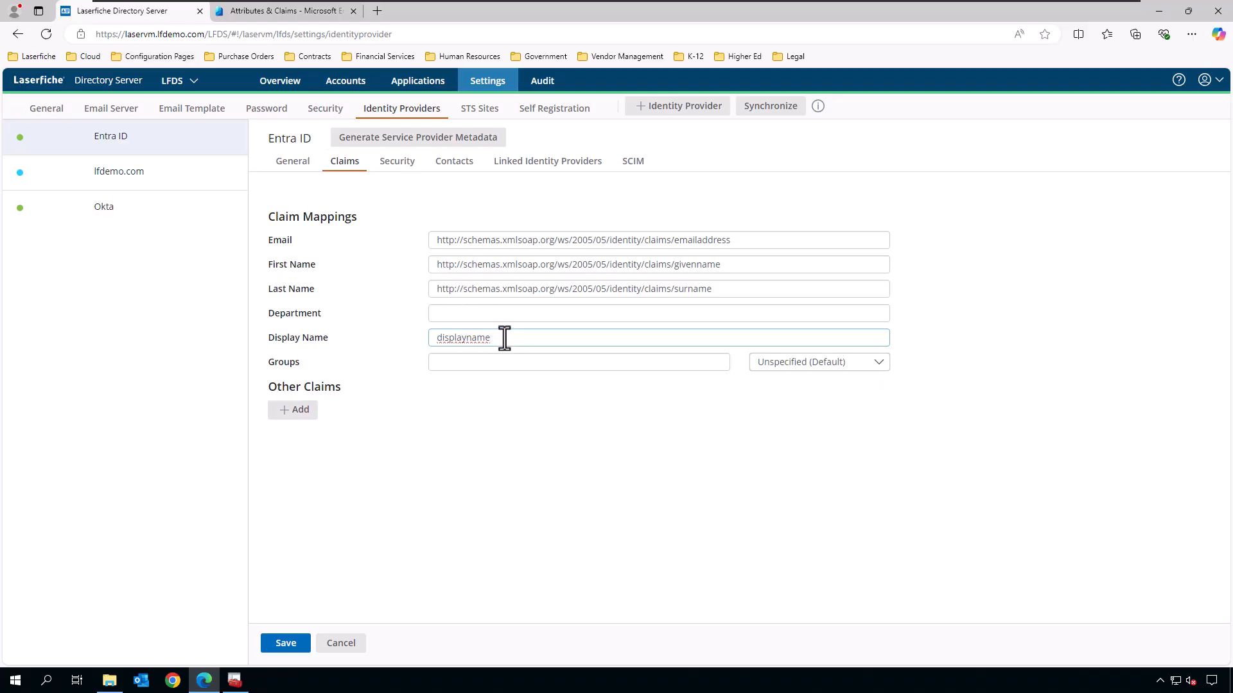
pyautogui.click(514, 362)
pyautogui.hotkey('ctrl', 'v')
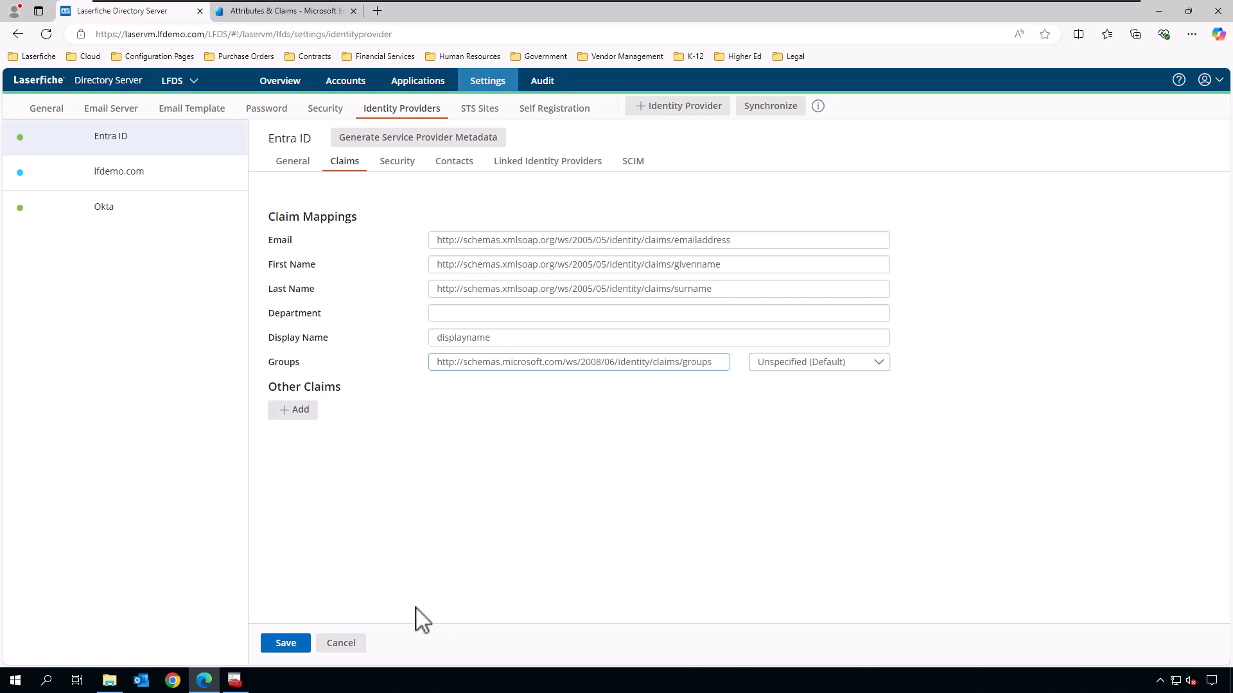
pyautogui.click(286, 644)
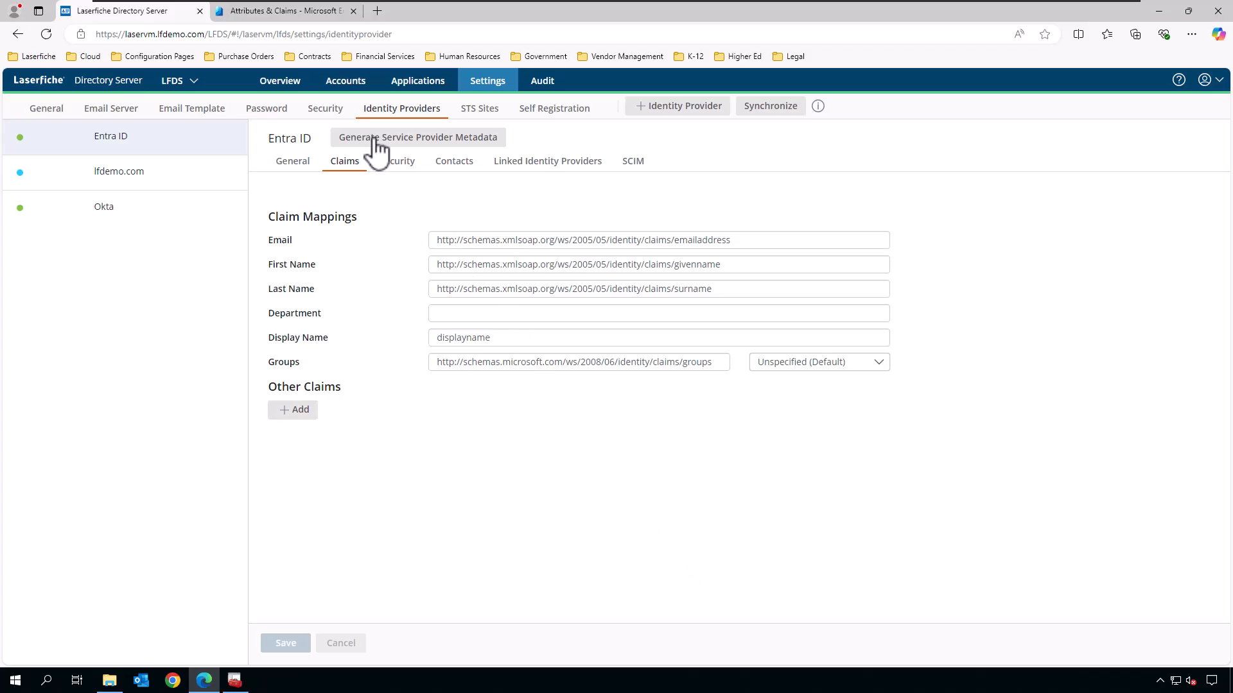
# Open Users and groups for SSO - Laserfiche Production from the SAML sign-on overview, refreshing the failed page.
pyautogui.click(289, 12)
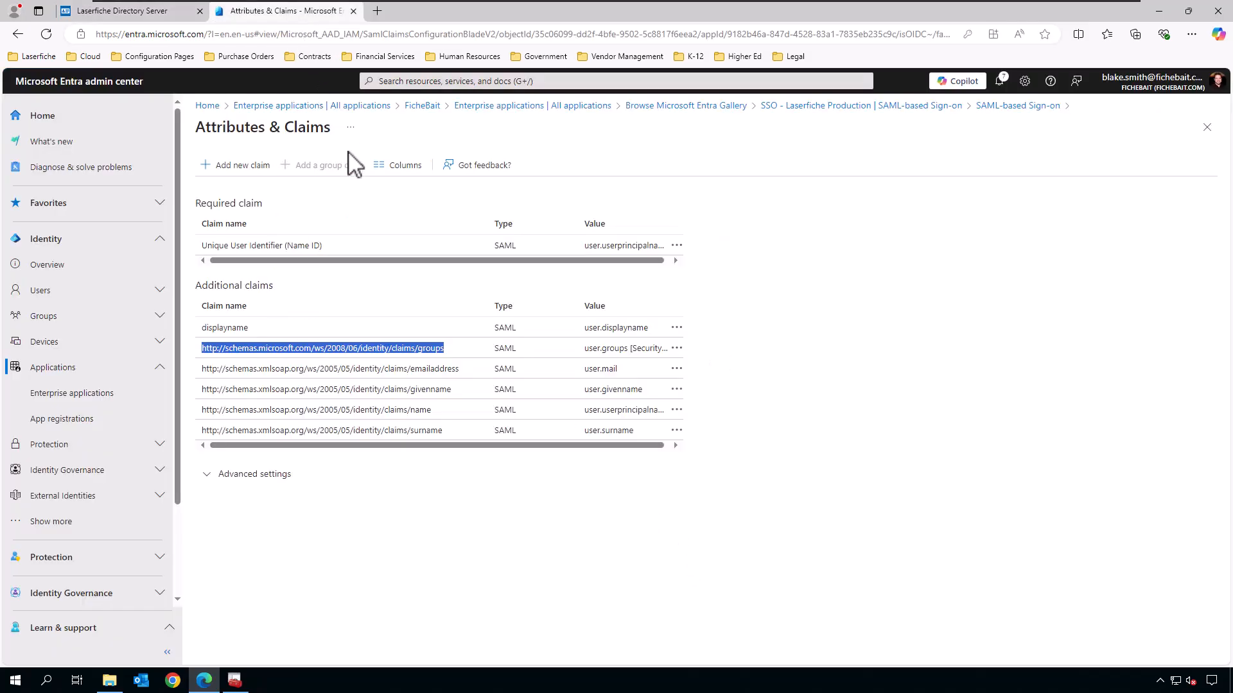
pyautogui.click(1005, 107)
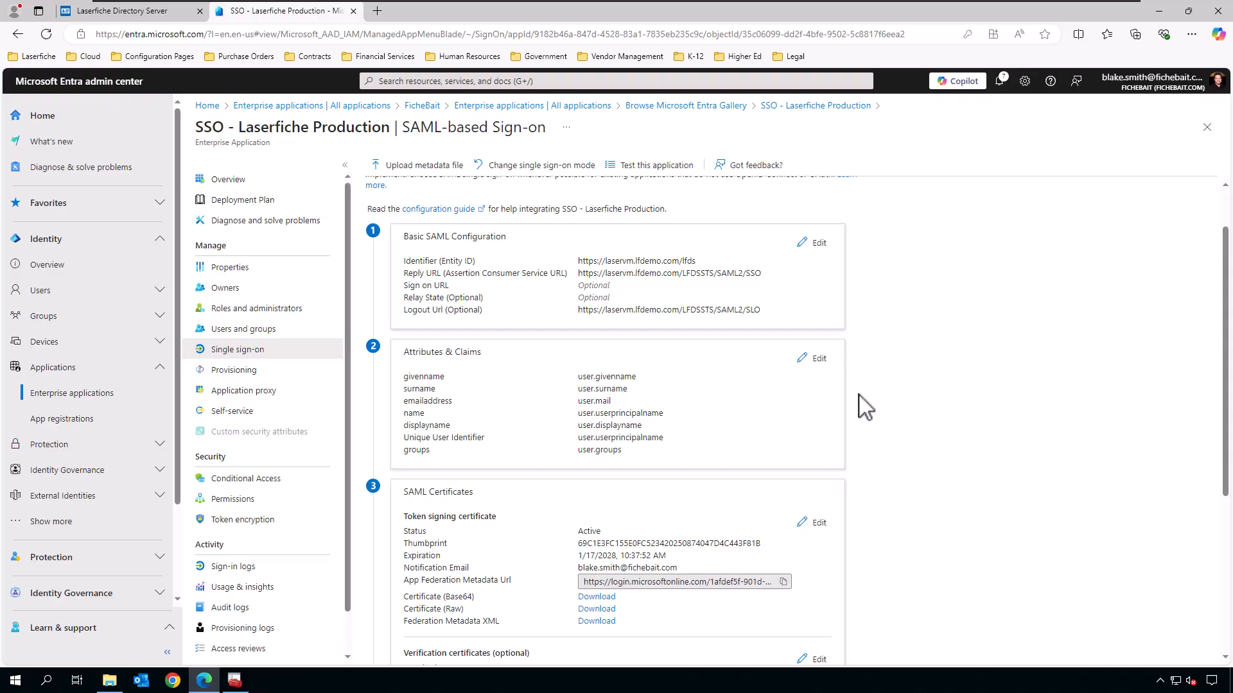
pyautogui.click(269, 330)
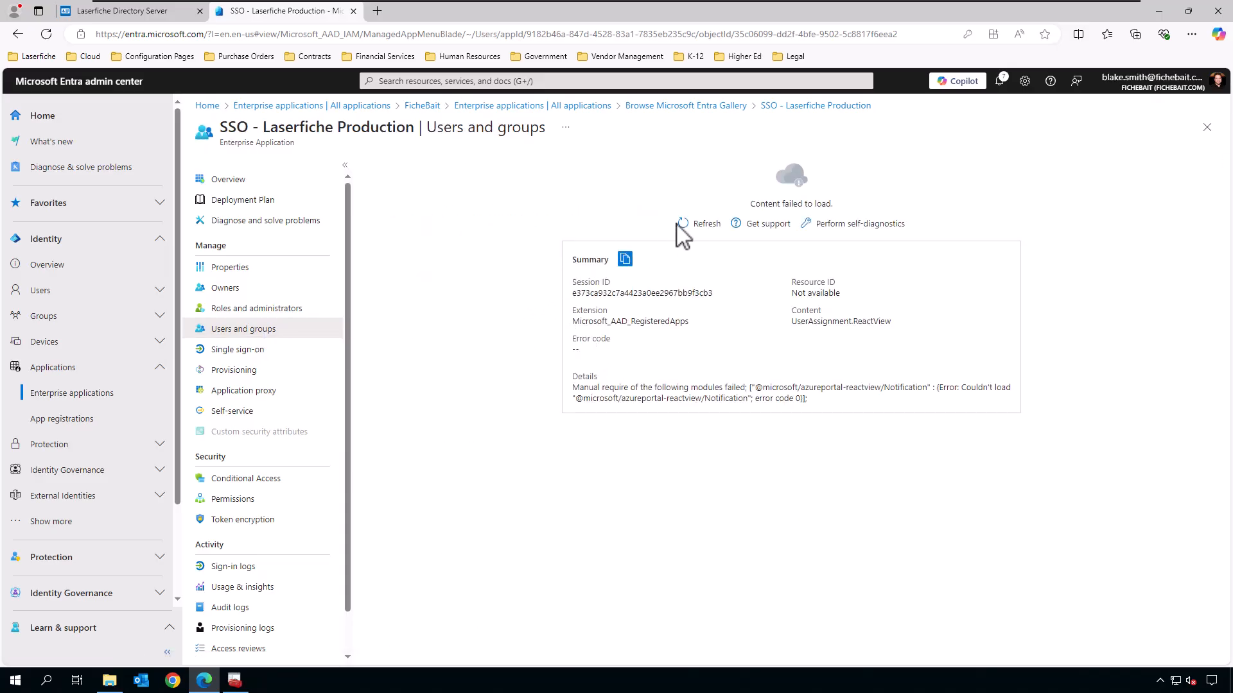
pyautogui.click(703, 225)
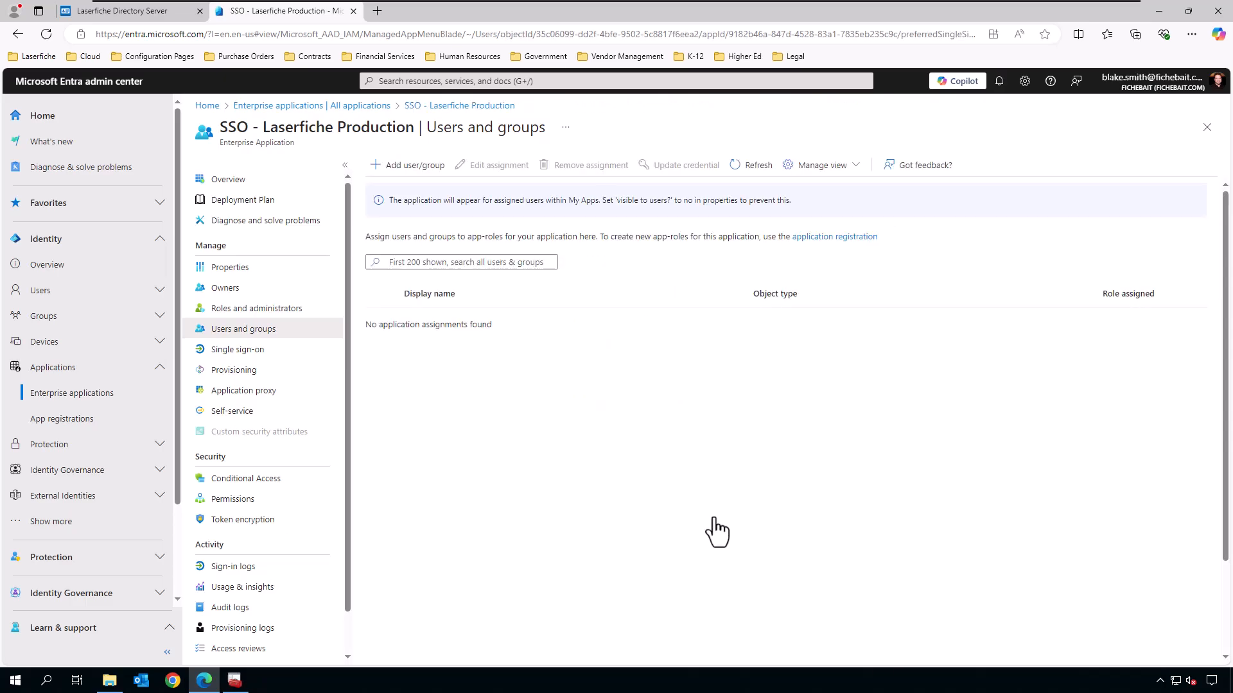
# Assign one selected user to SSO - Laserfiche Production, then go back to the Directory Server tab.
pyautogui.click(414, 166)
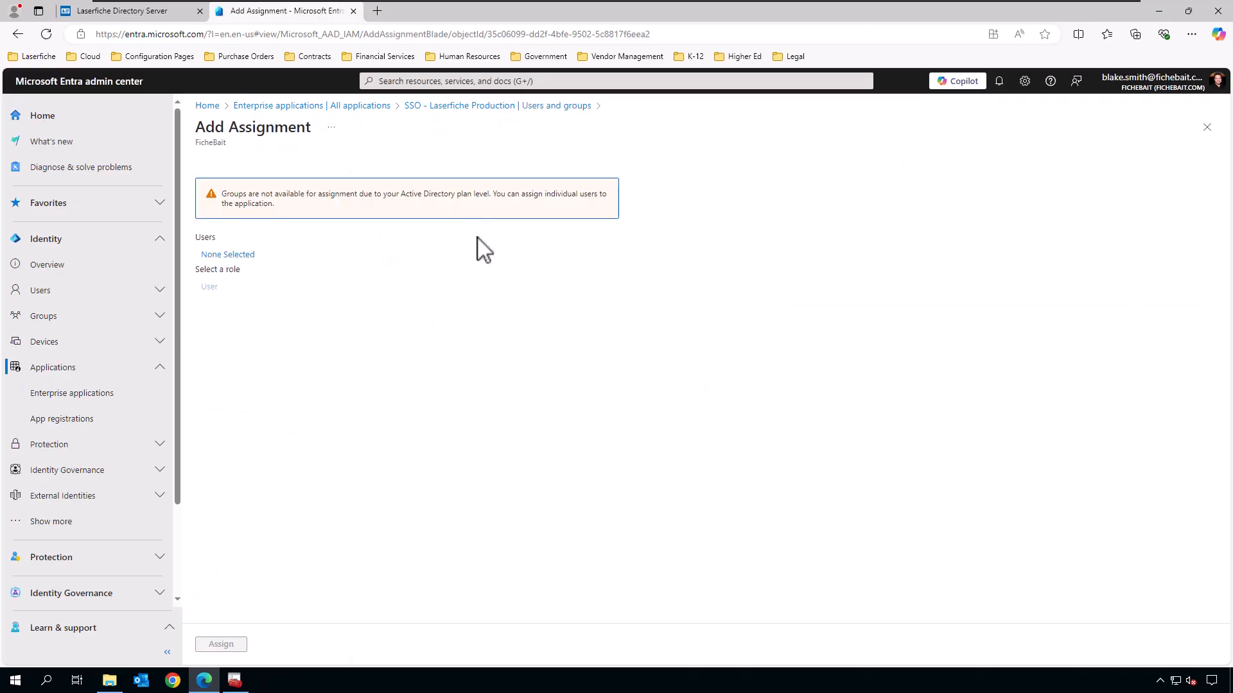
pyautogui.click(228, 256)
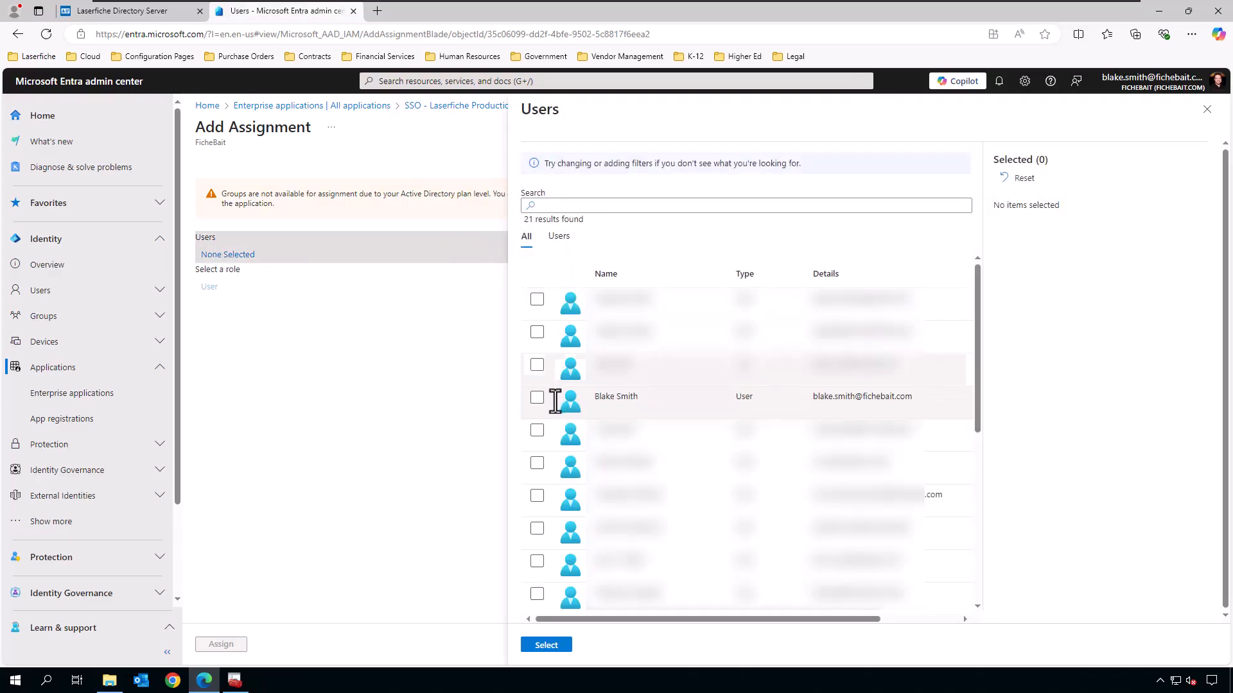
pyautogui.click(540, 399)
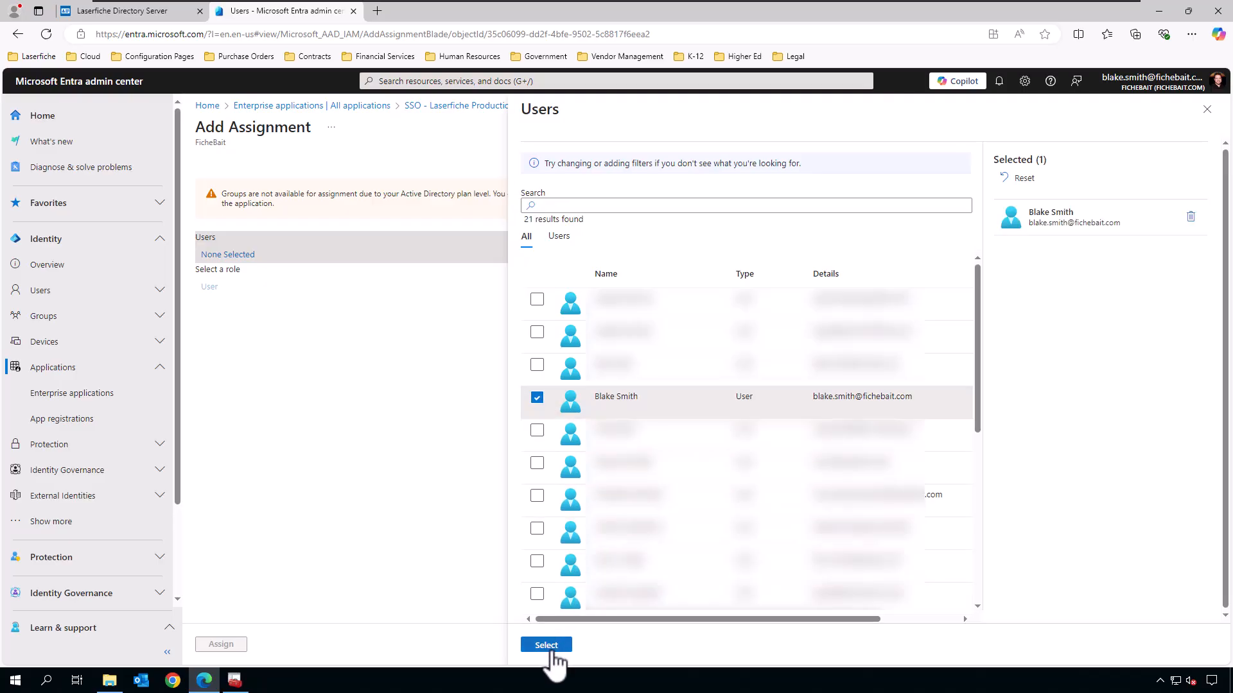
pyautogui.click(546, 646)
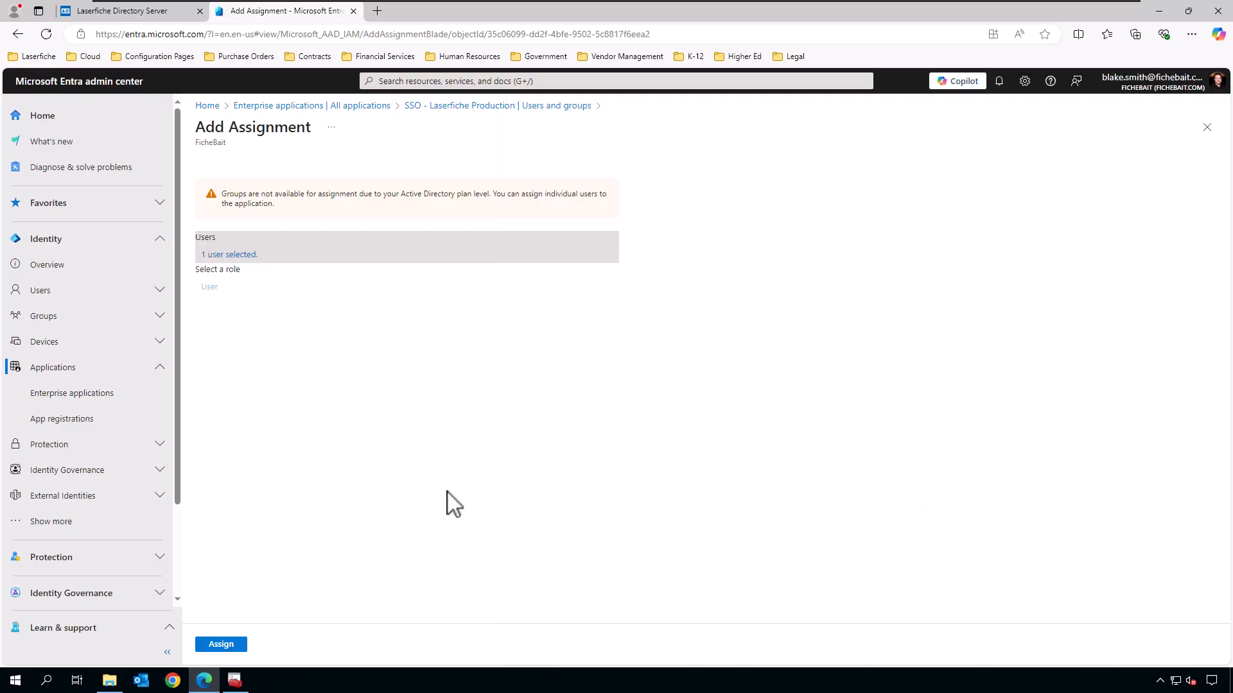
pyautogui.click(224, 646)
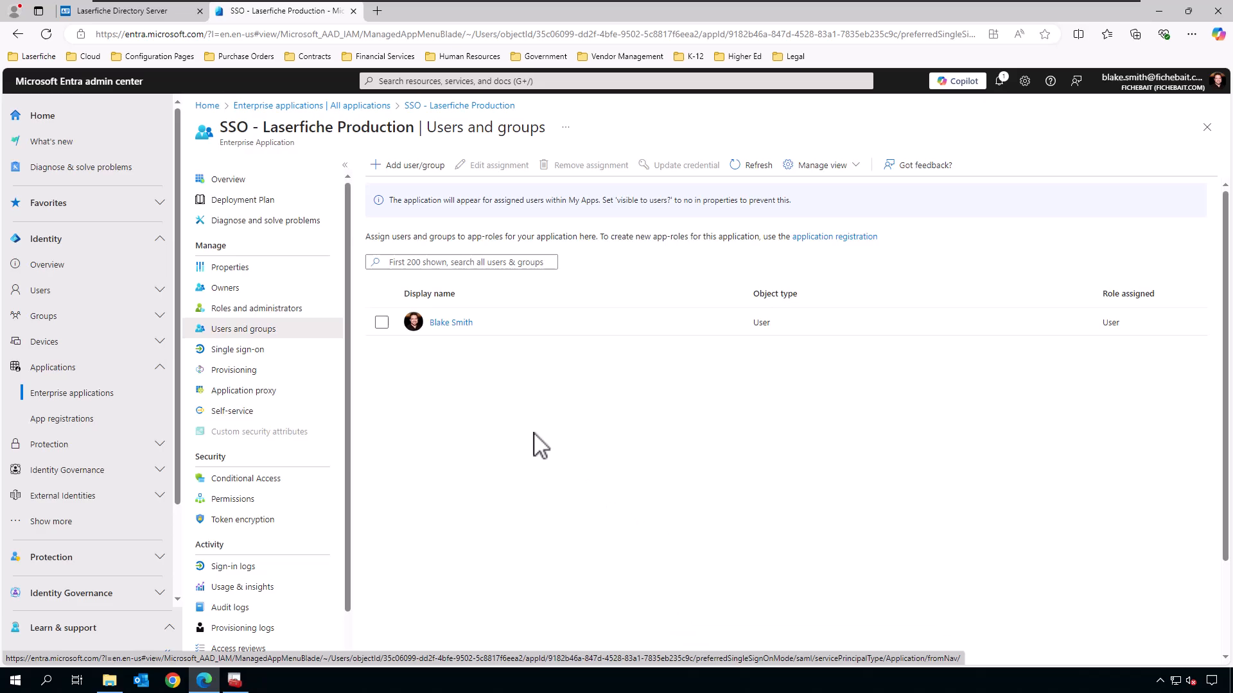
pyautogui.click(147, 21)
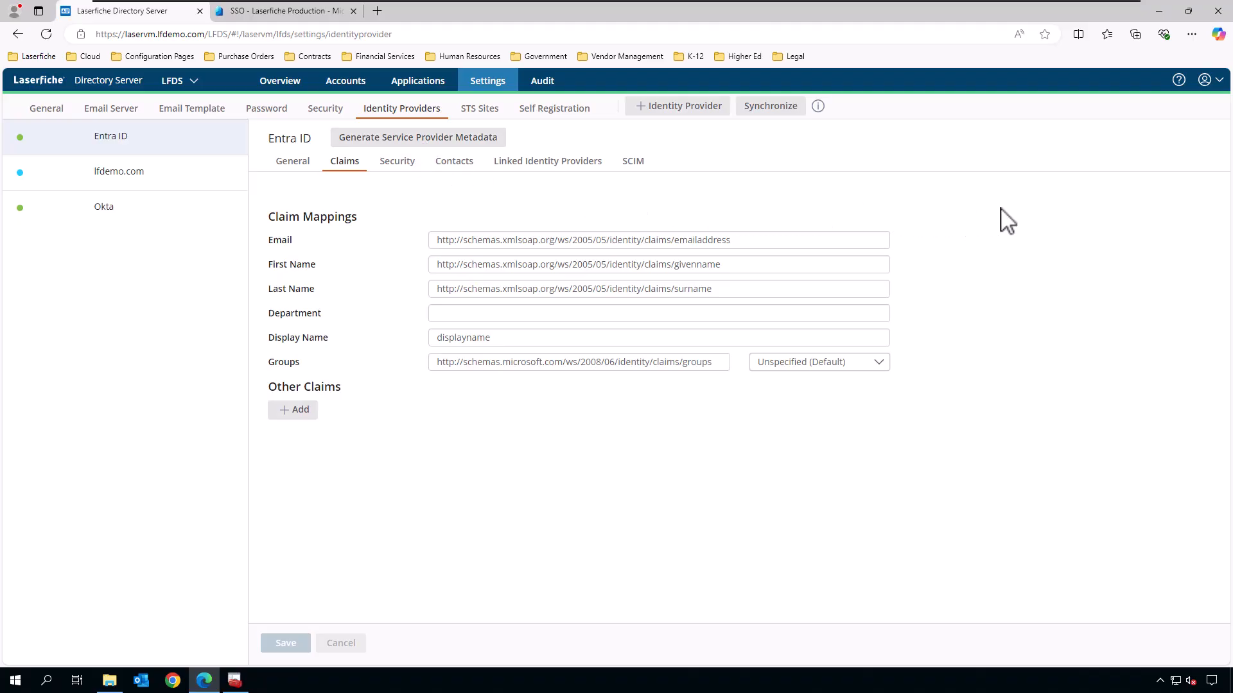
# Start a new SAML user in the Administrators group with Entra ID as identity provider.
pyautogui.click(355, 85)
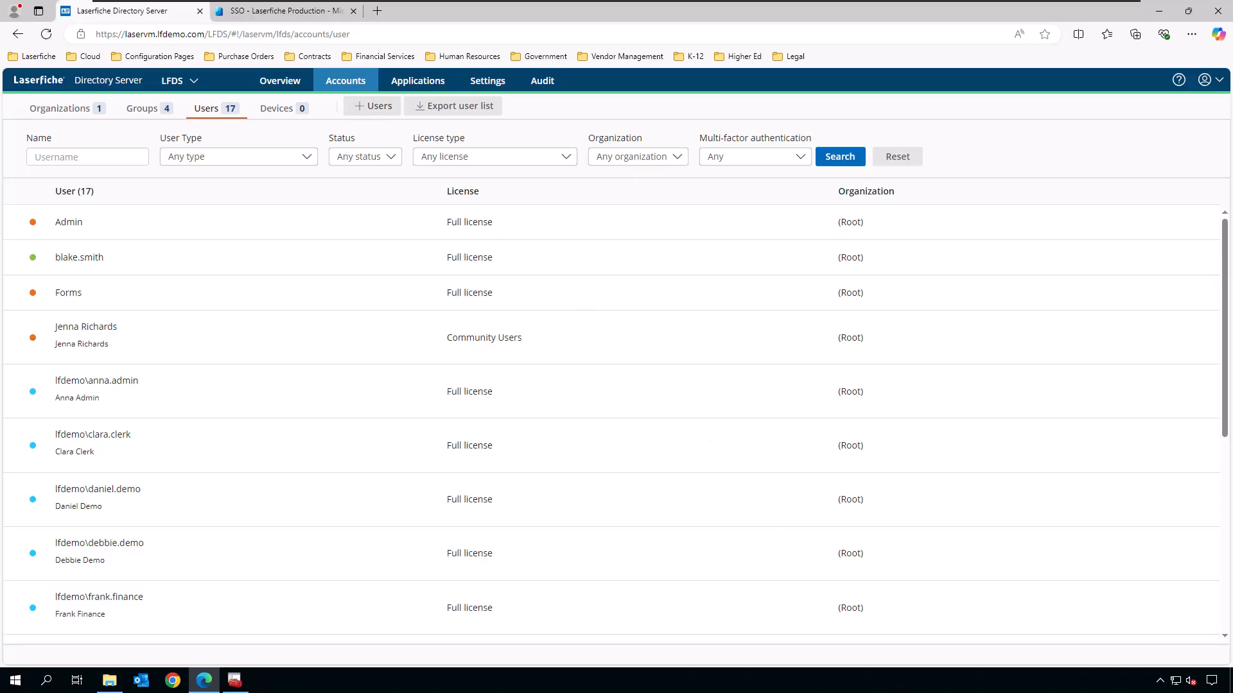
pyautogui.click(373, 109)
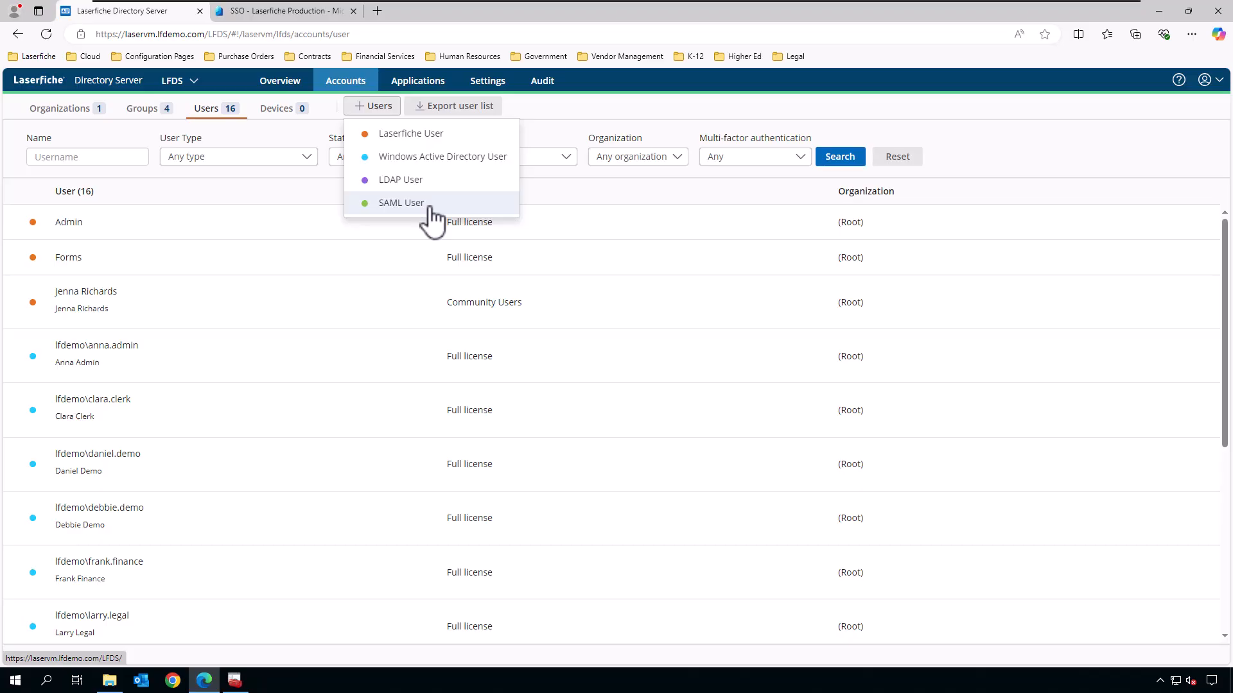
pyautogui.click(402, 203)
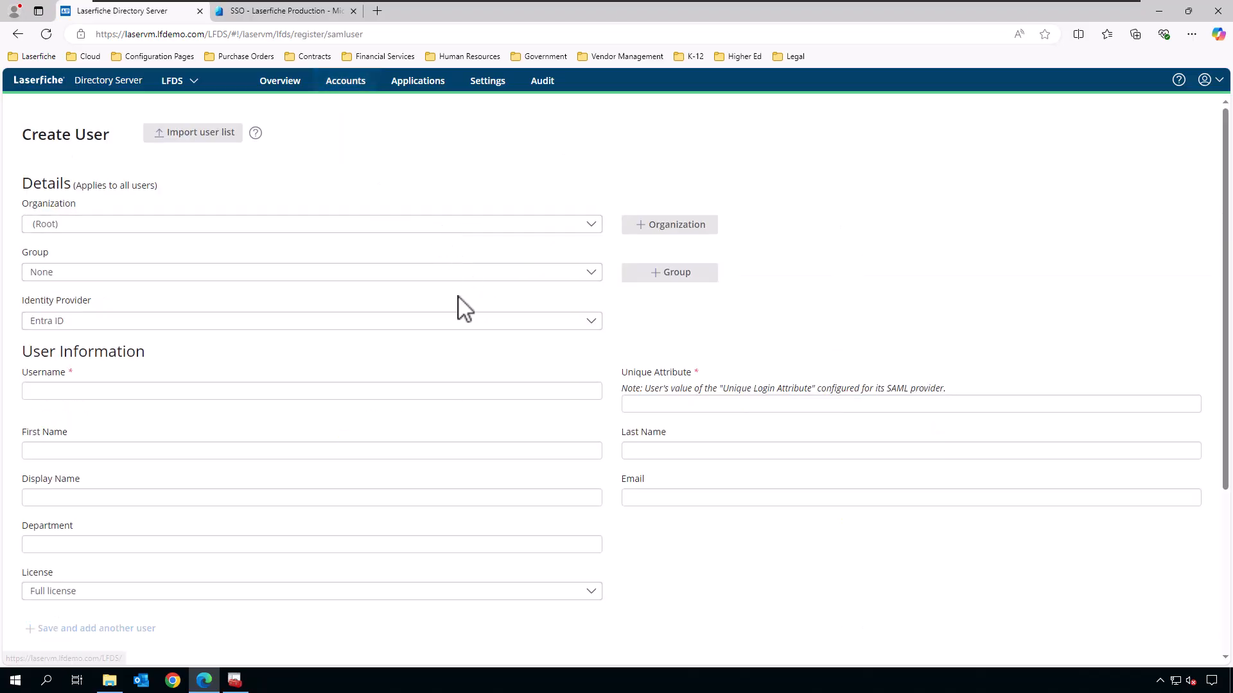
pyautogui.click(160, 277)
pyautogui.click(149, 309)
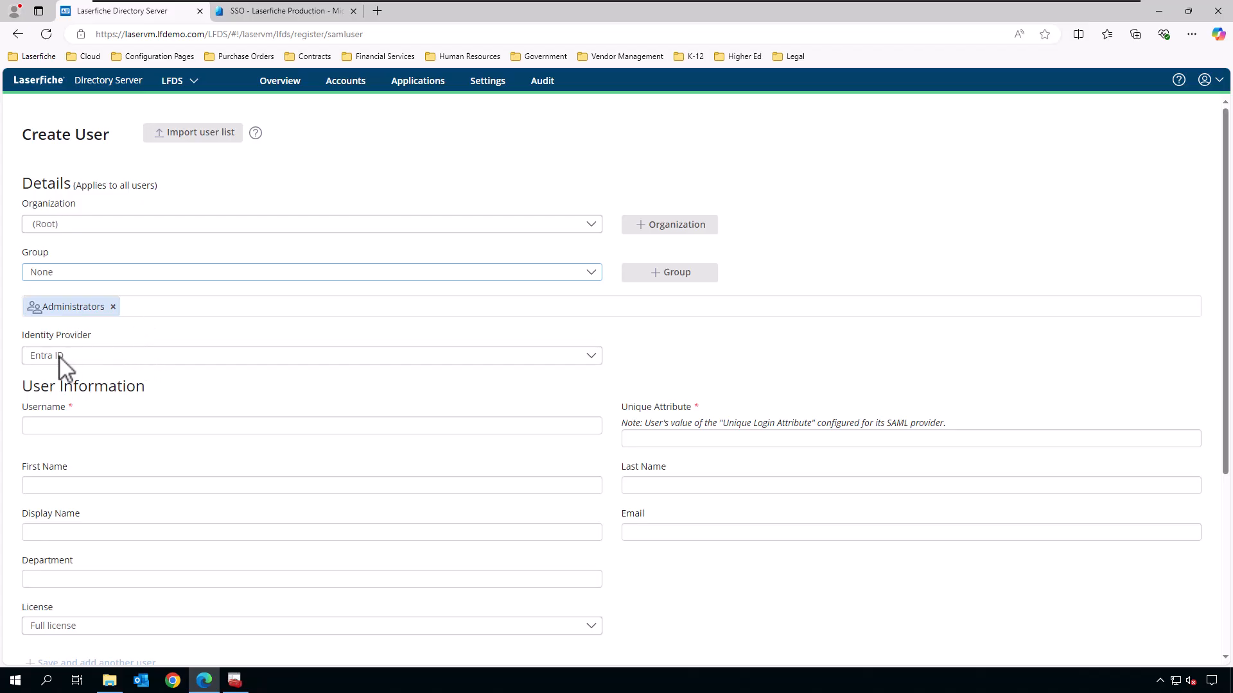
pyautogui.click(80, 360)
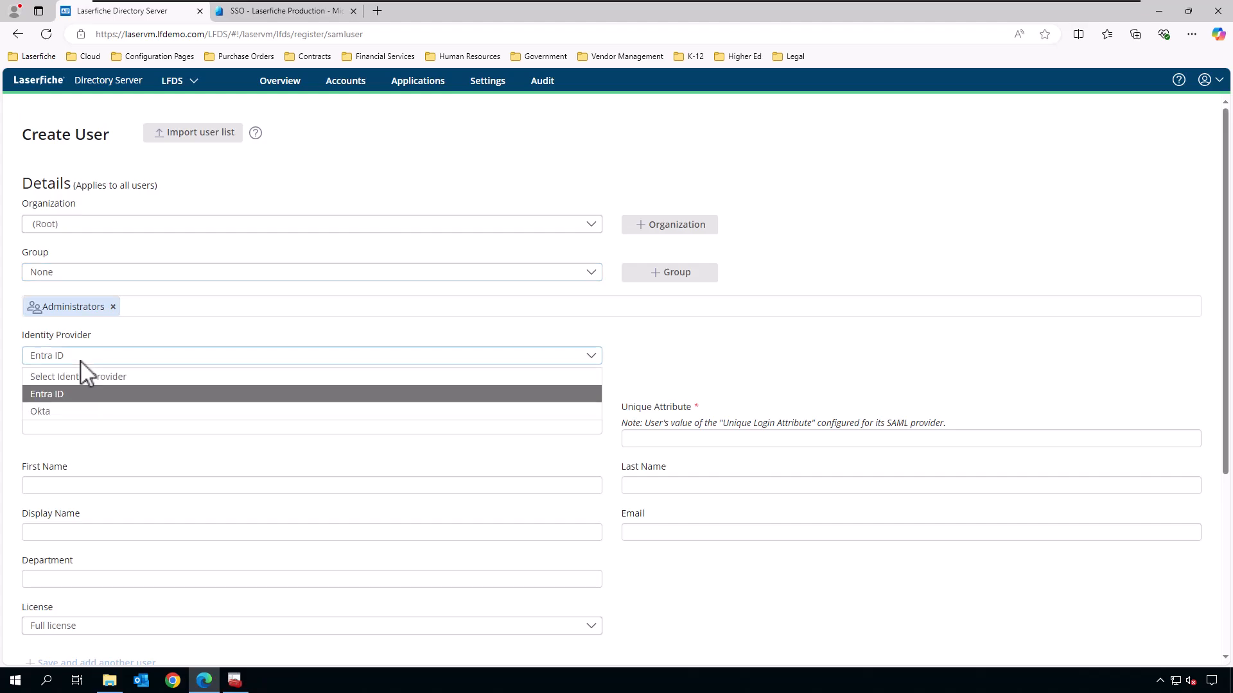
pyautogui.click(78, 393)
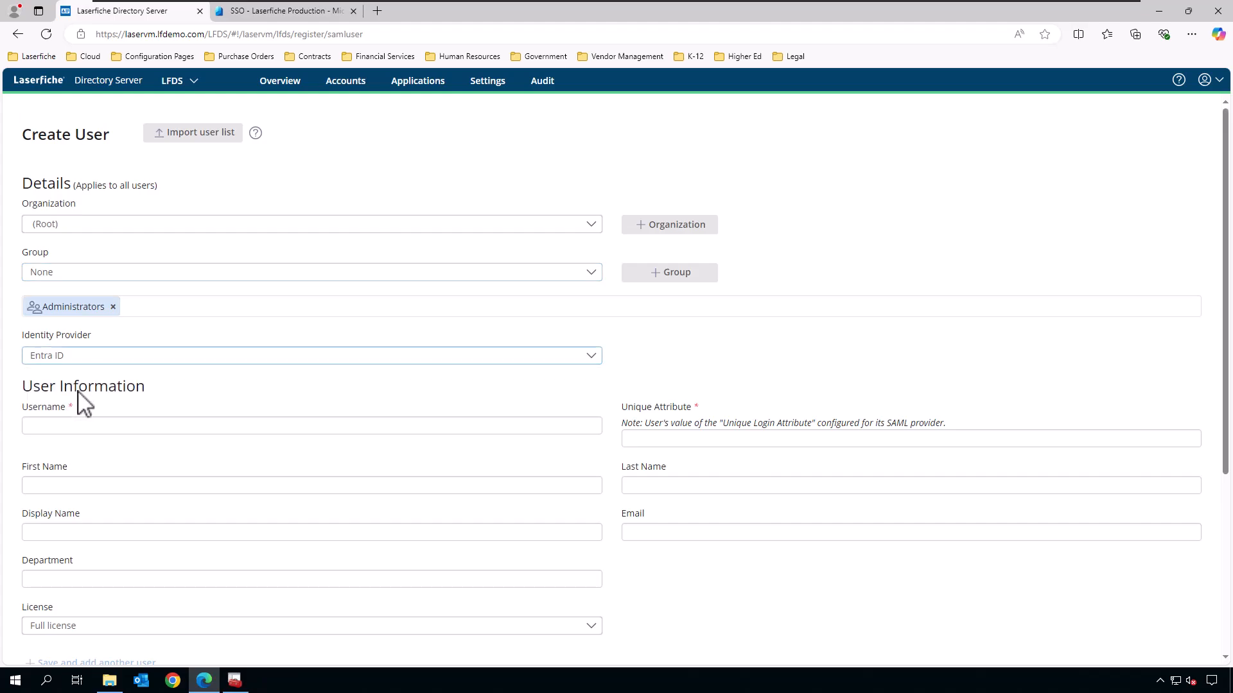
# Fill in the username and unique attribute, finish creating the user, and confirm the summary.
pyautogui.click(108, 428)
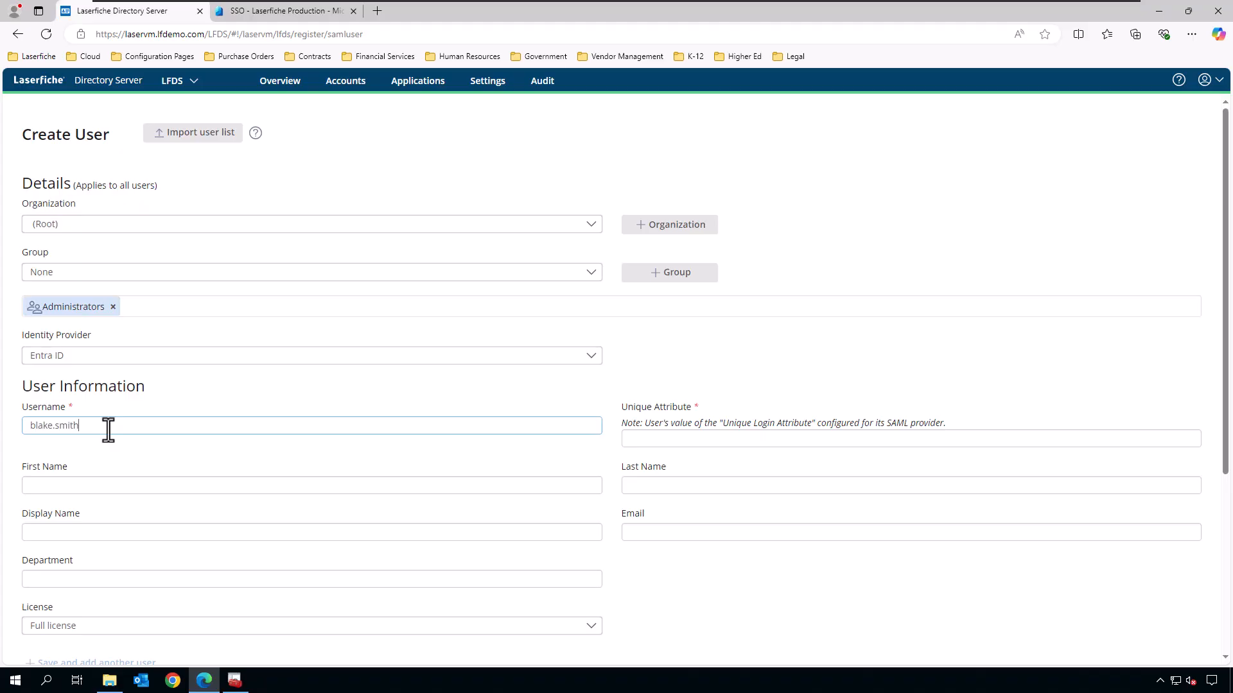
pyautogui.press('Tab')
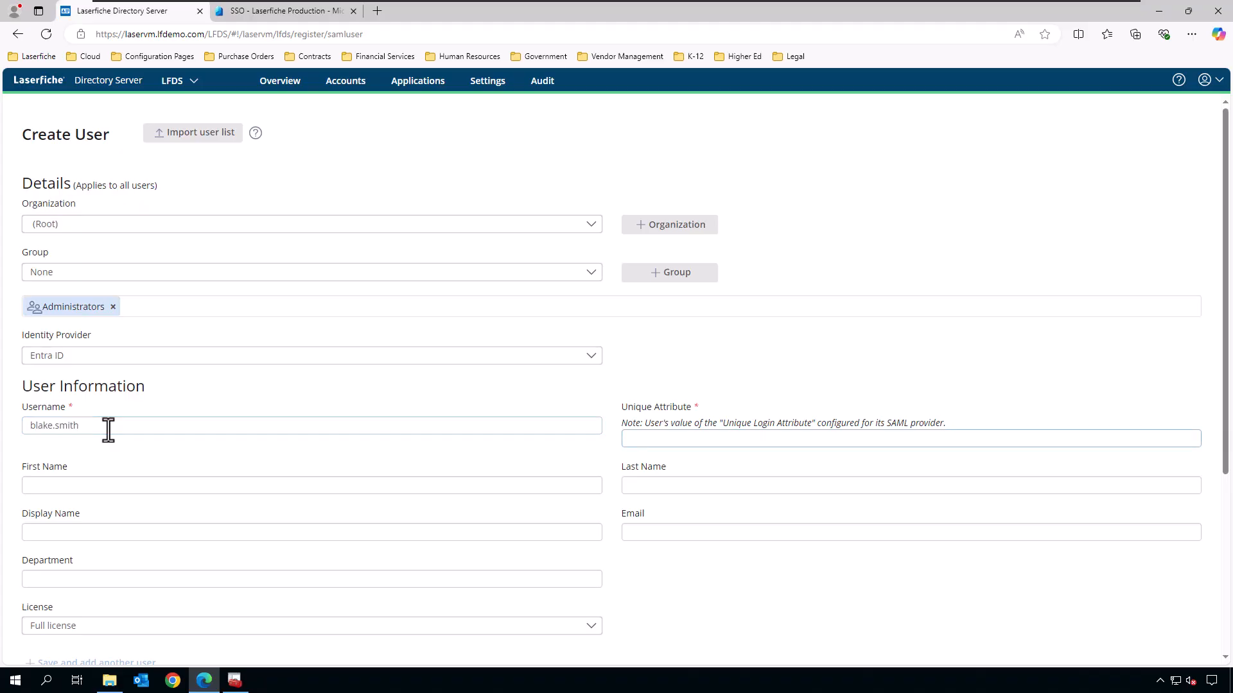
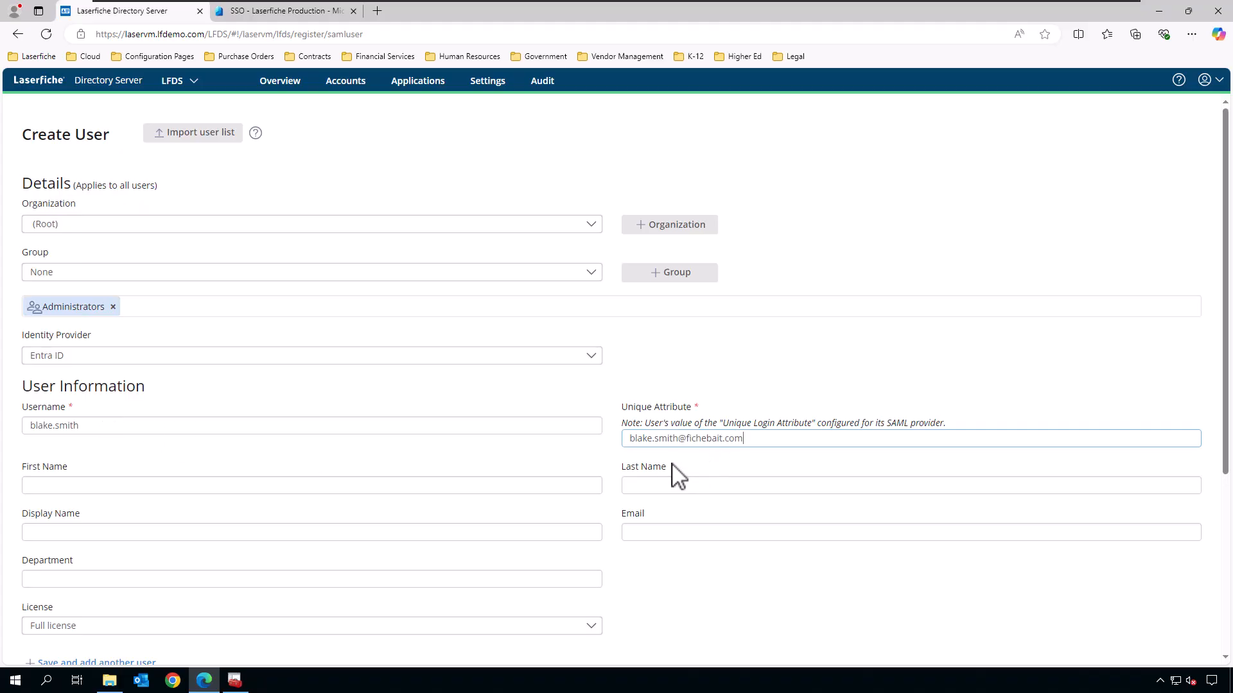
pyautogui.scroll(-2, 737, 514)
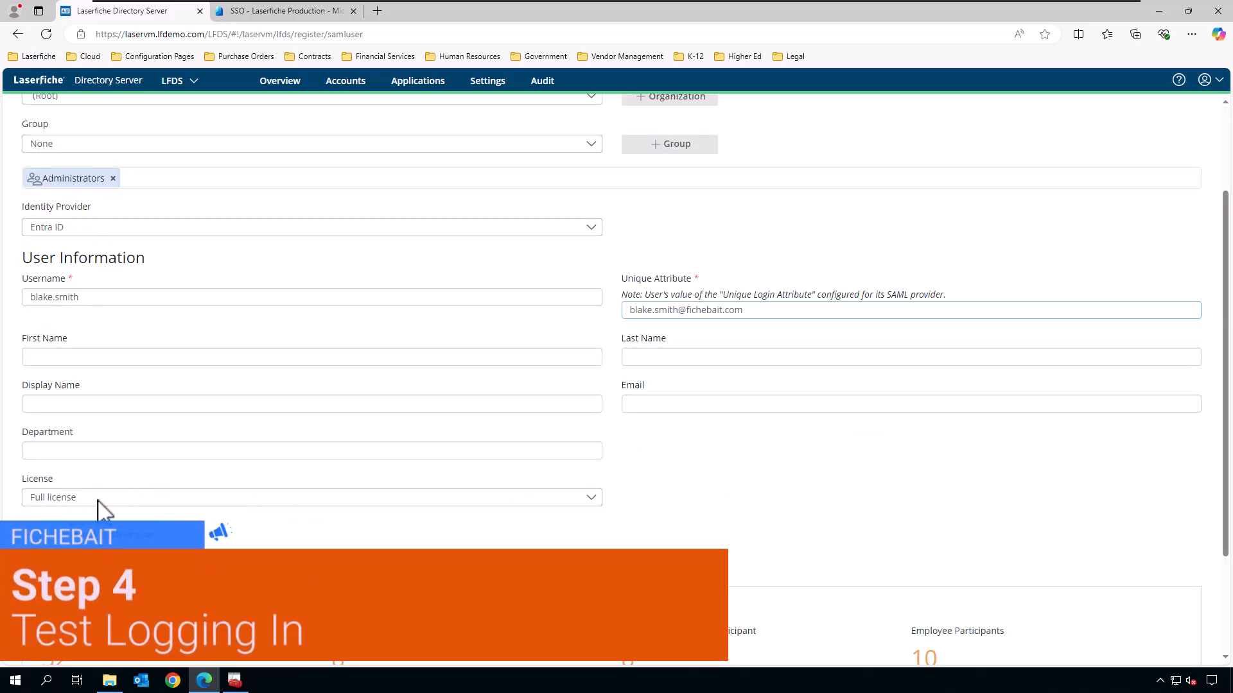
pyautogui.scroll(-2, 589, 511)
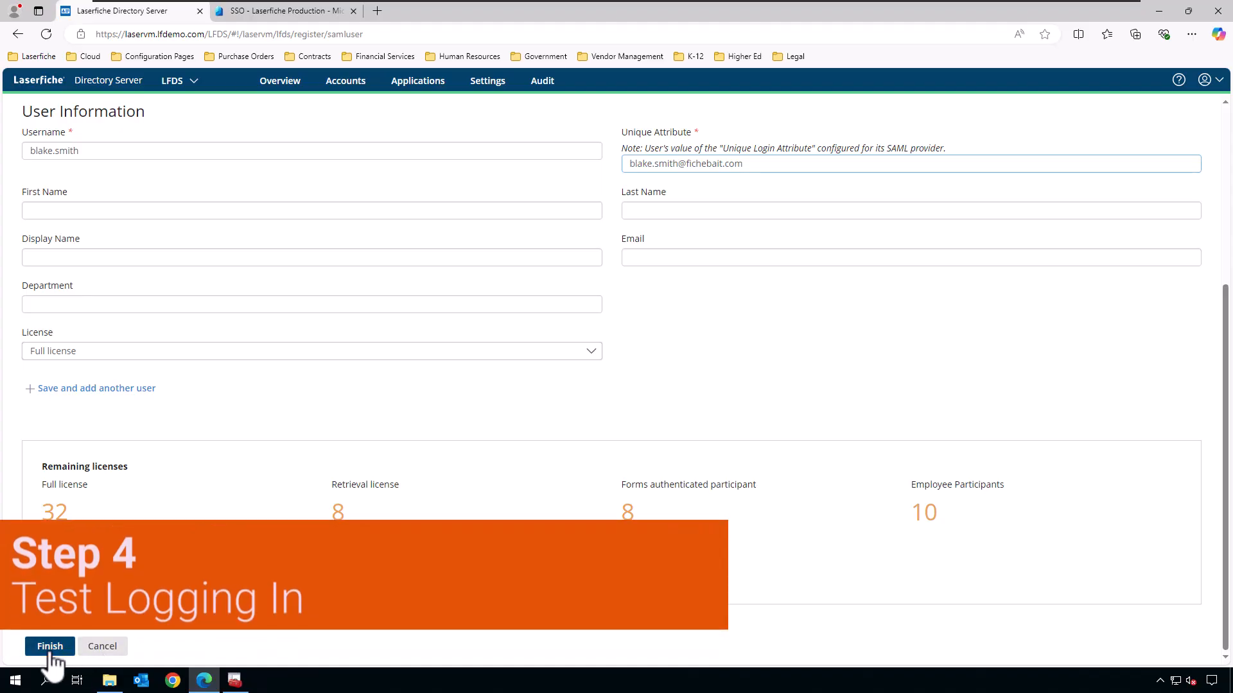
pyautogui.click(56, 647)
pyautogui.click(69, 637)
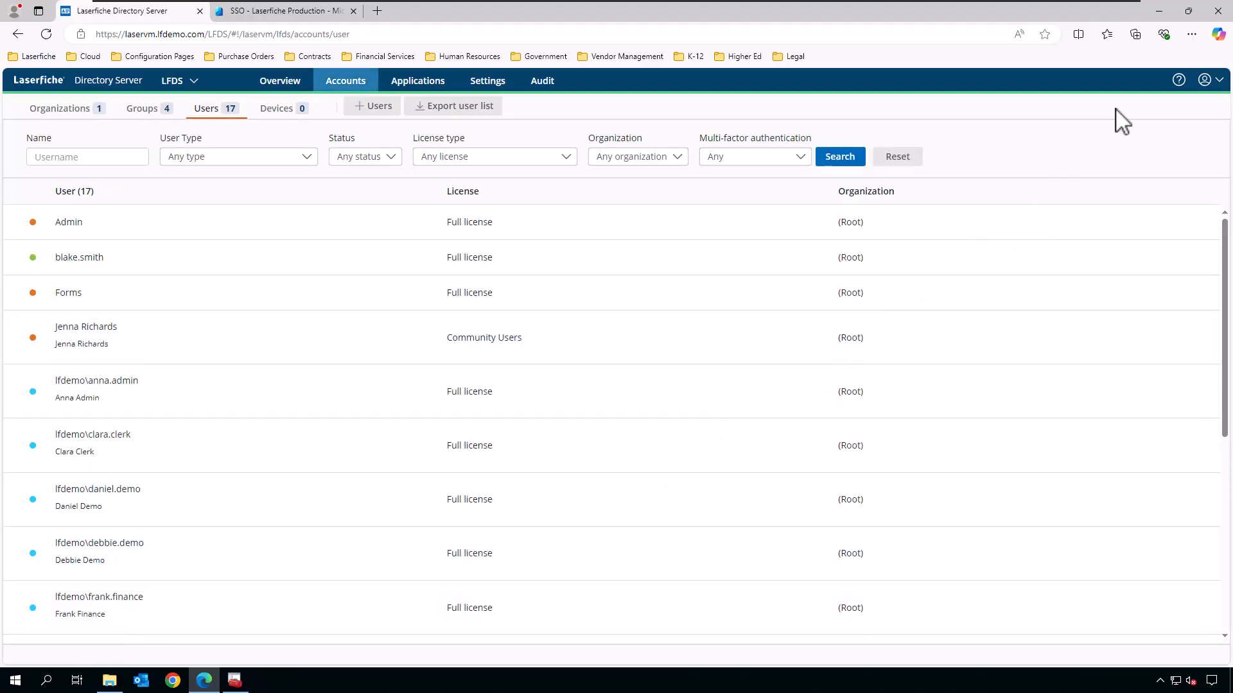
# In a new InPrivate window, load Laserfiche Forms, choose (SAML) Entra ID sign-in, and enter the user's e-mail.
pyautogui.click(1192, 34)
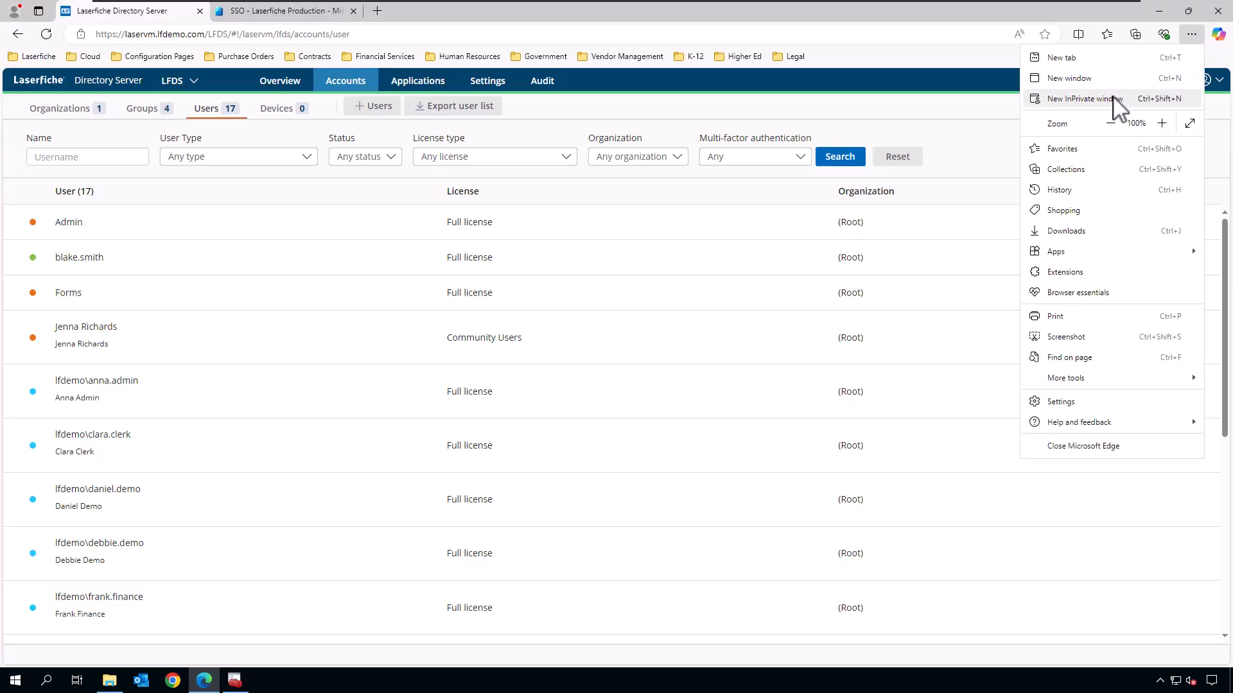
pyautogui.click(1085, 98)
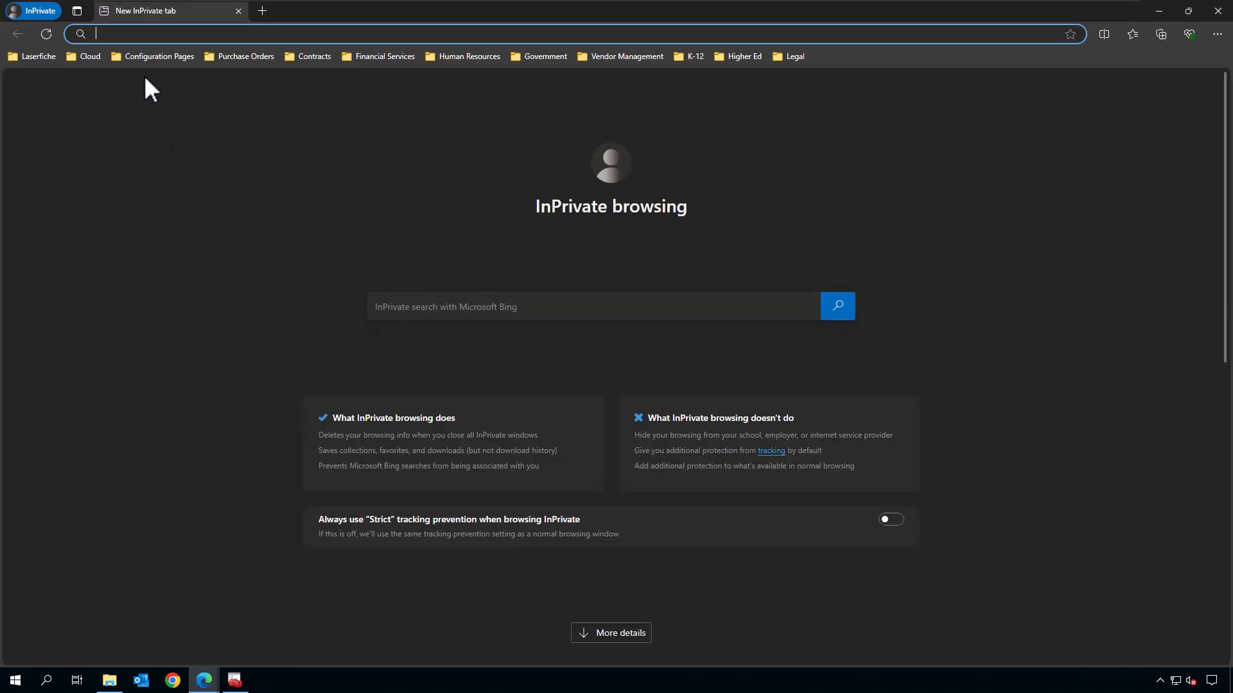
pyautogui.click(40, 56)
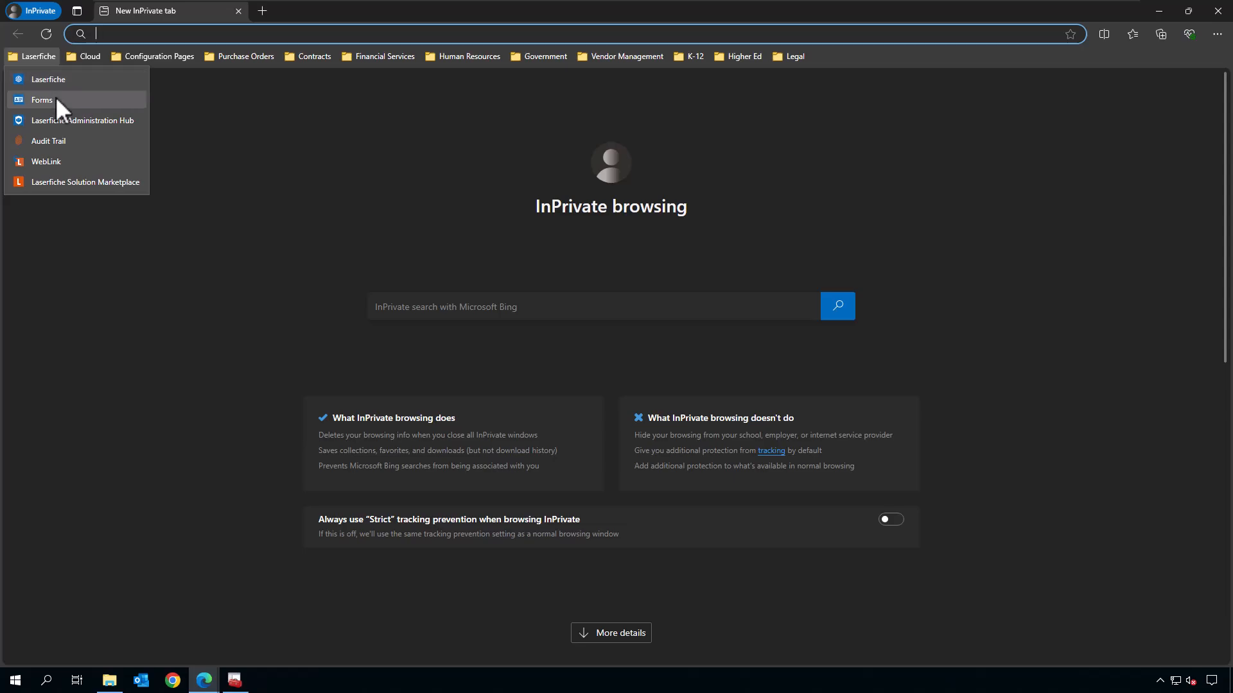
pyautogui.click(51, 98)
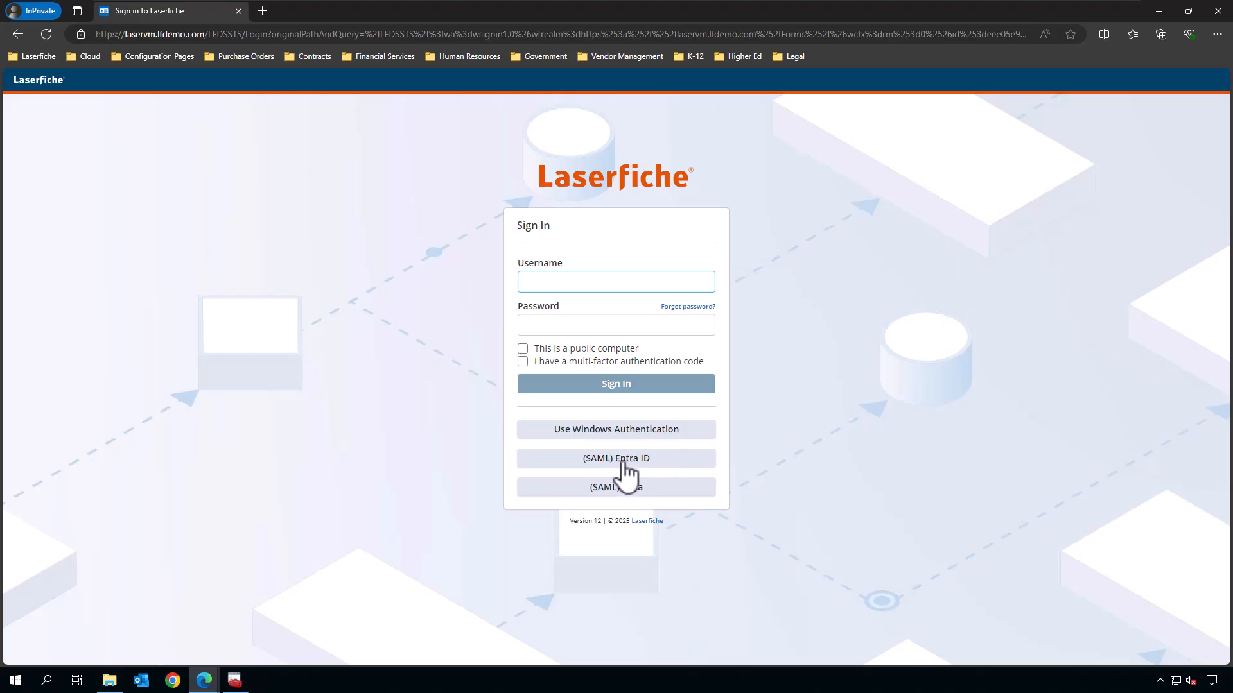
pyautogui.click(625, 474)
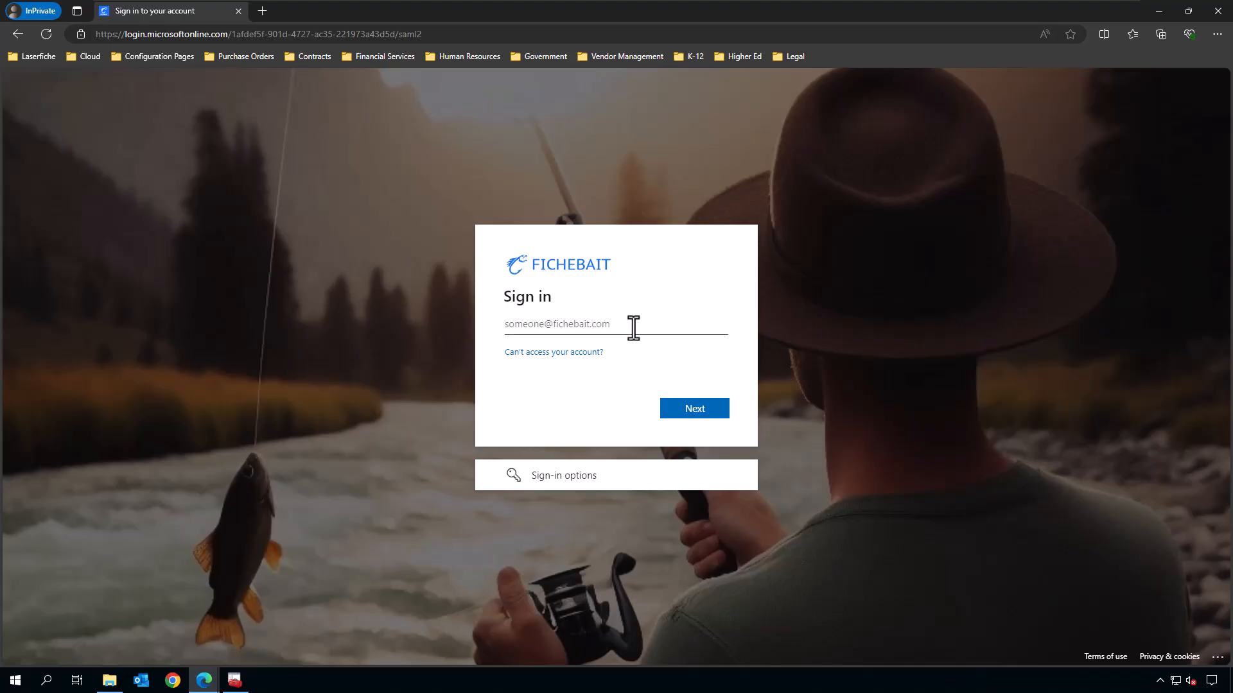
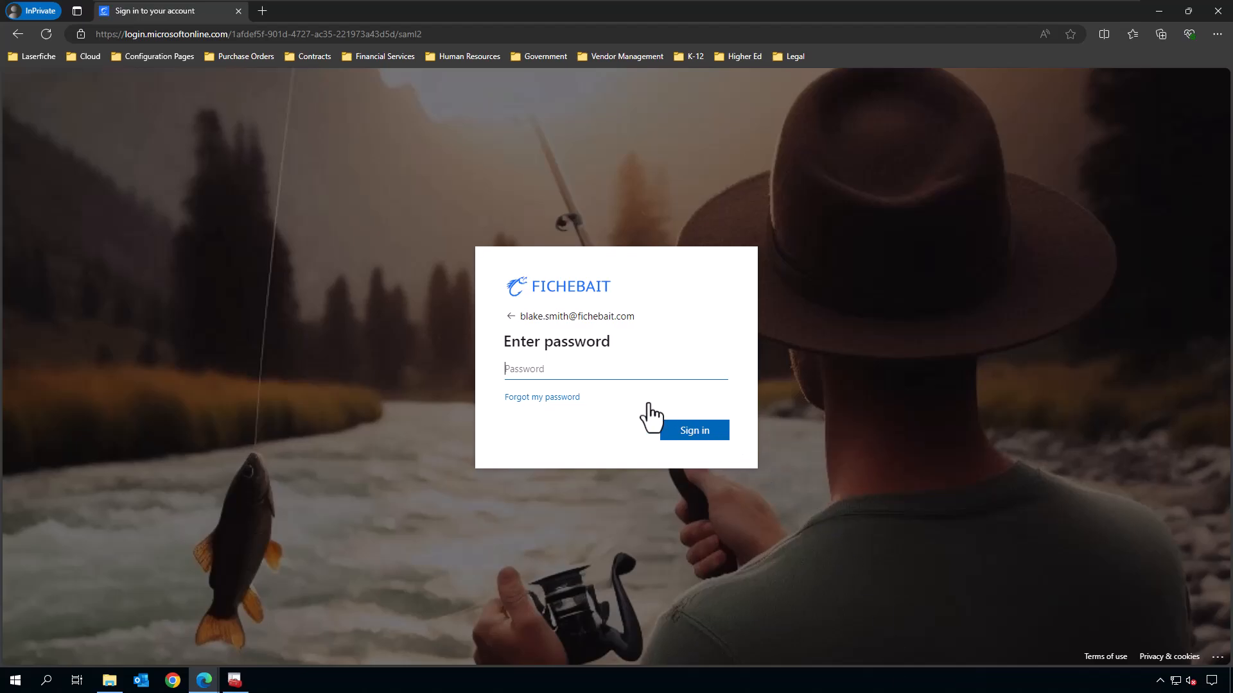
# Paste the account password, sign in, and answer No to staying signed in to reach the Forms inbox.
pyautogui.click(547, 369)
pyautogui.hotkey('ctrl', 'v')
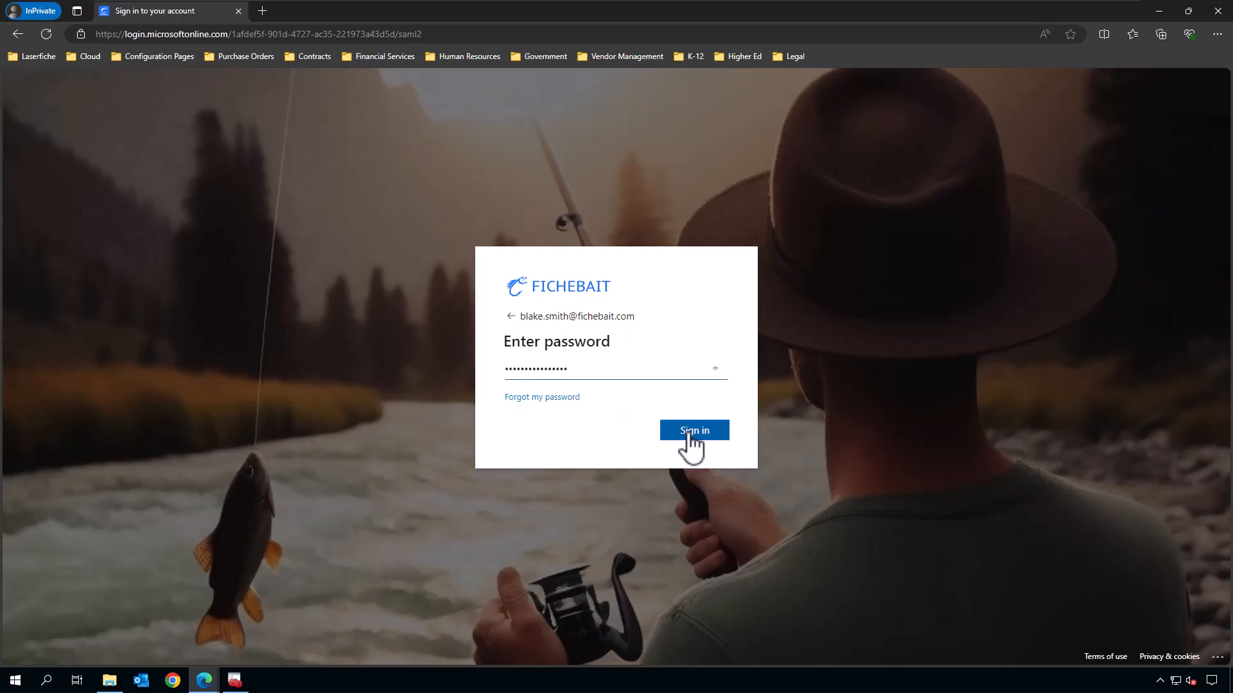
pyautogui.click(689, 432)
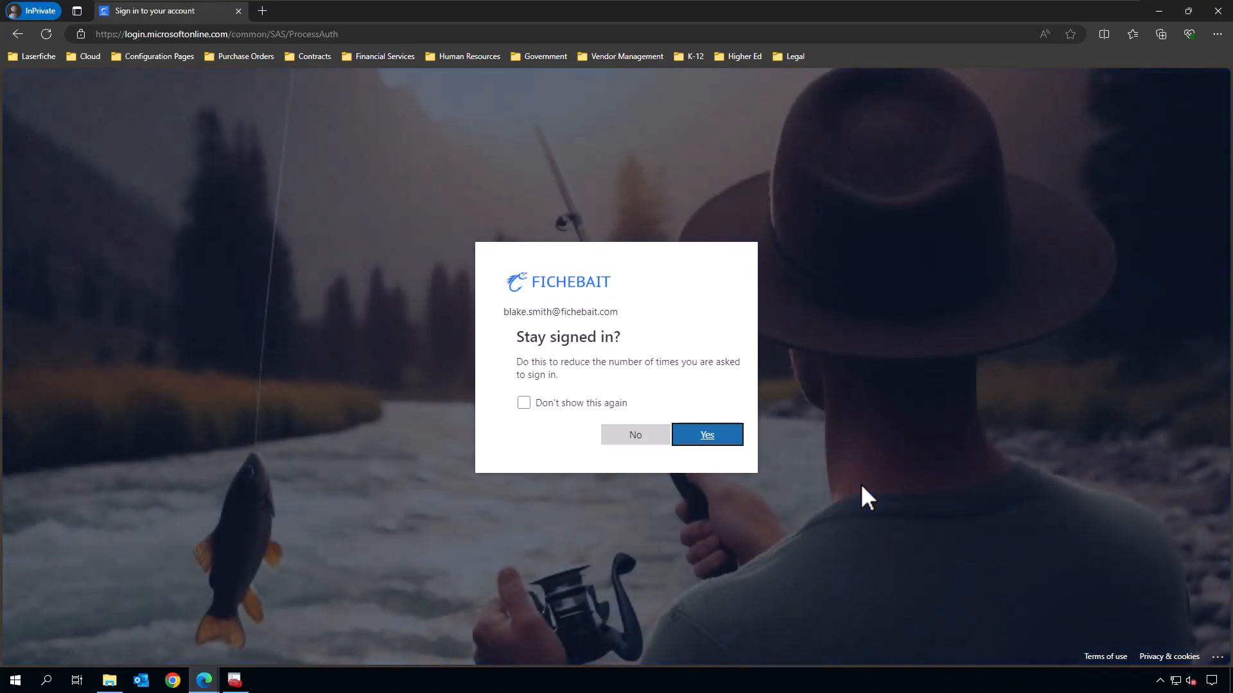
pyautogui.click(623, 435)
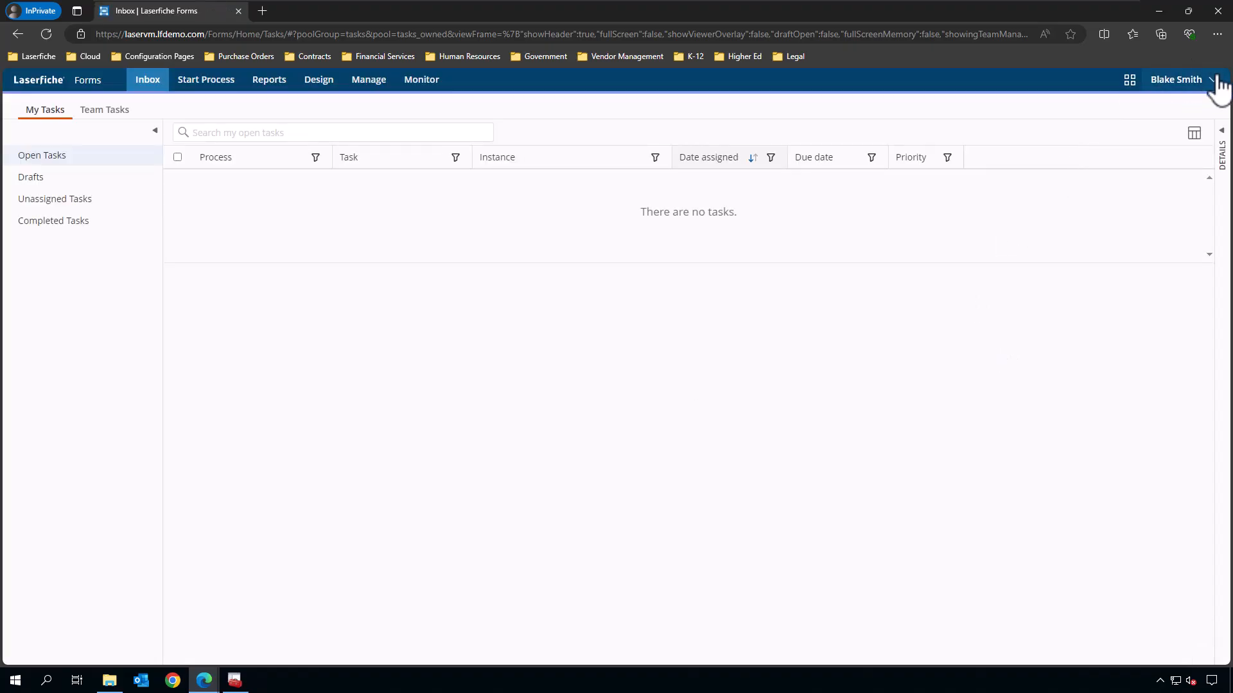
# View the SSO user's Account page in Forms, then minimize the browser to show the Directory Server users.
pyautogui.click(1215, 82)
pyautogui.click(1177, 127)
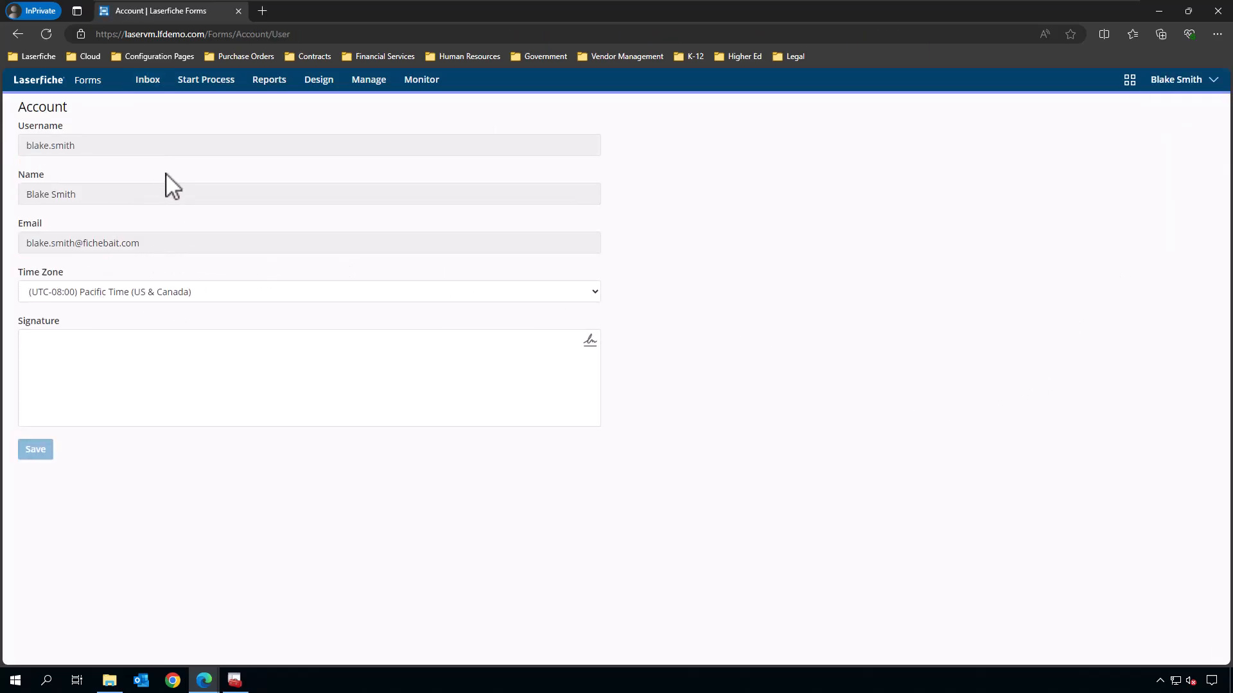
pyautogui.click(1158, 12)
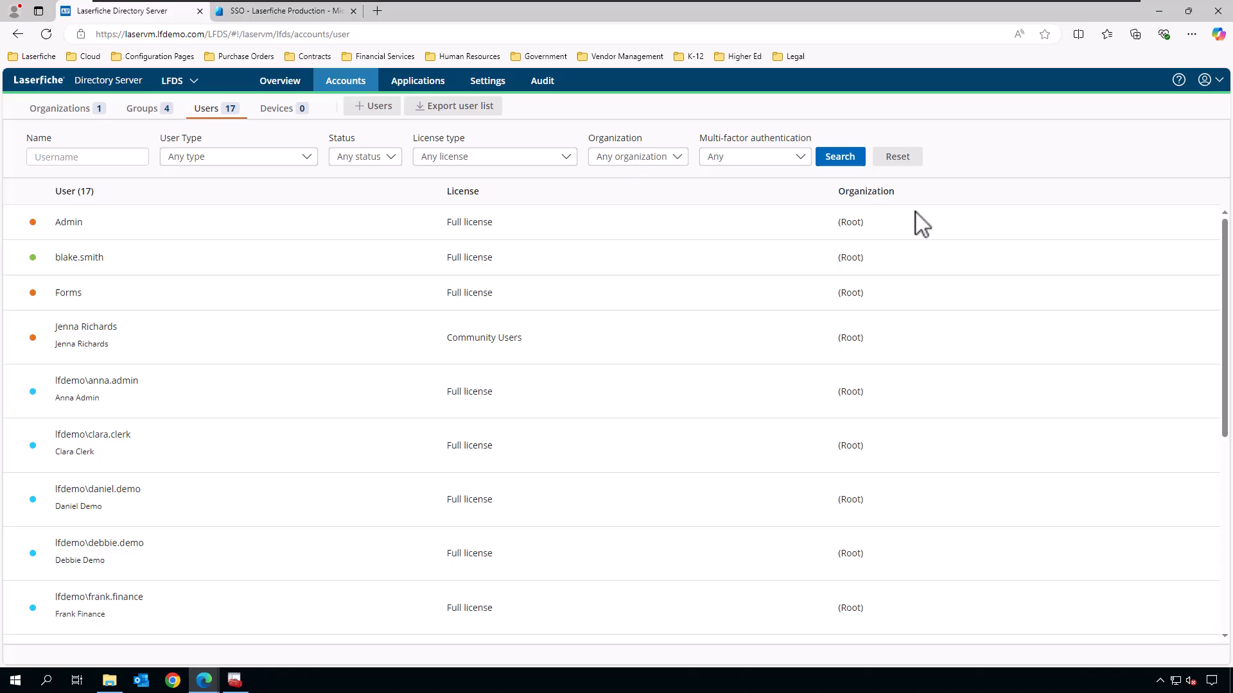
# Open the SSO user's record, highlight Entra ID as identity provider, and review their SCIM-synced profile.
pyautogui.click(102, 268)
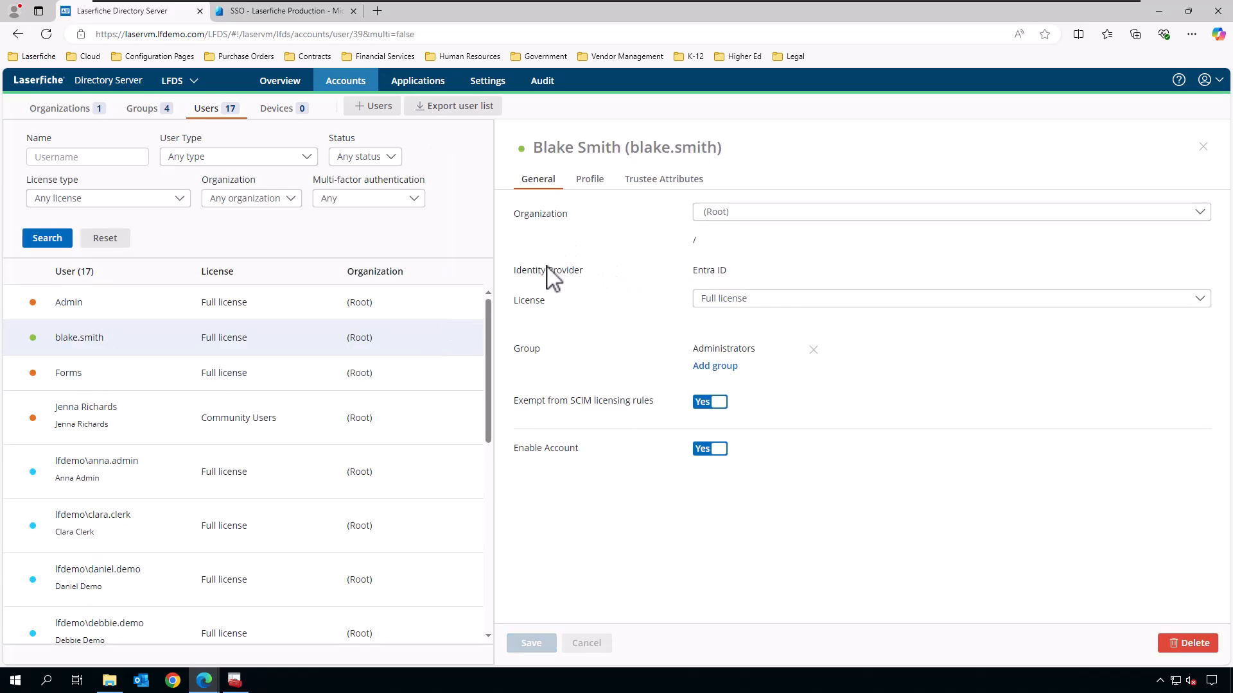
pyautogui.moveTo(729, 271); pyautogui.dragTo(694, 271)
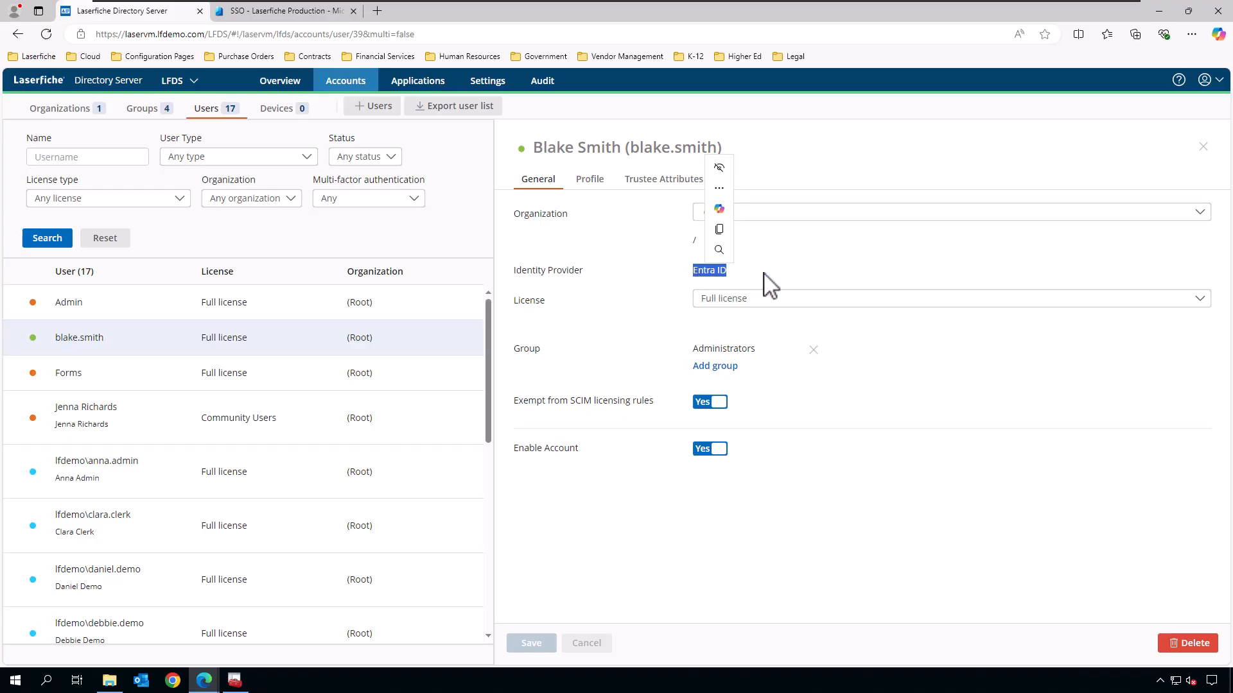
pyautogui.click(592, 183)
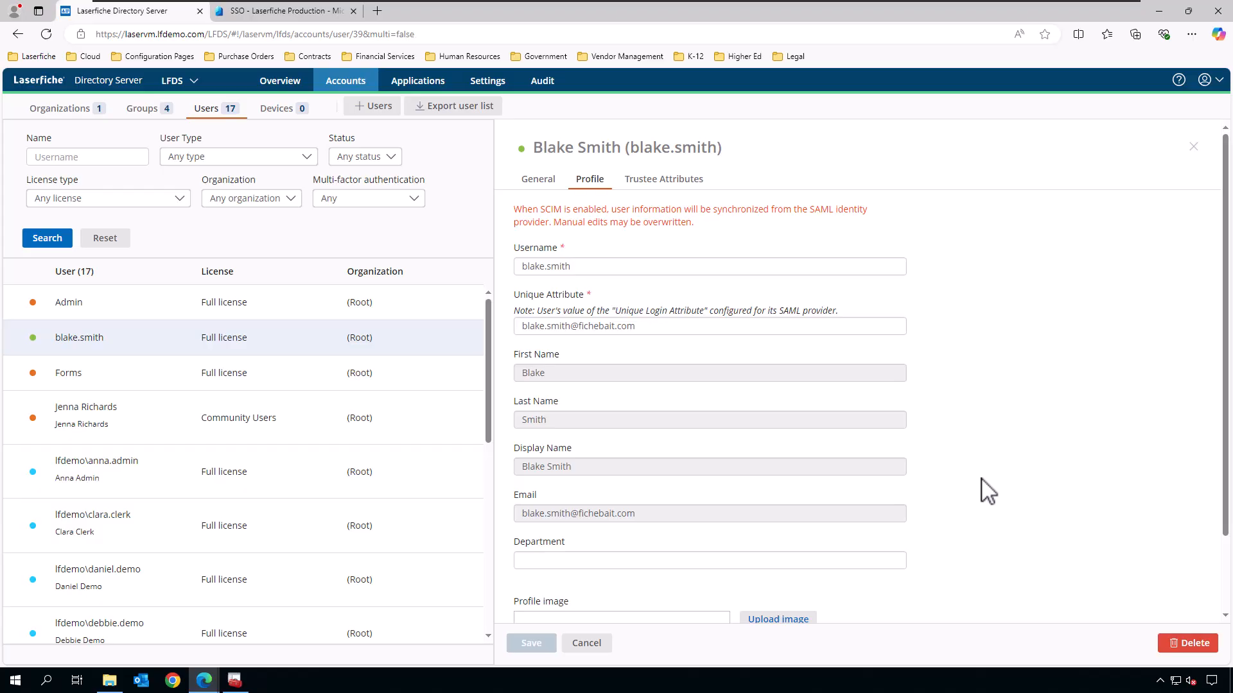
pyautogui.scroll(-2, 989, 491)
pyautogui.scroll(2, 993, 487)
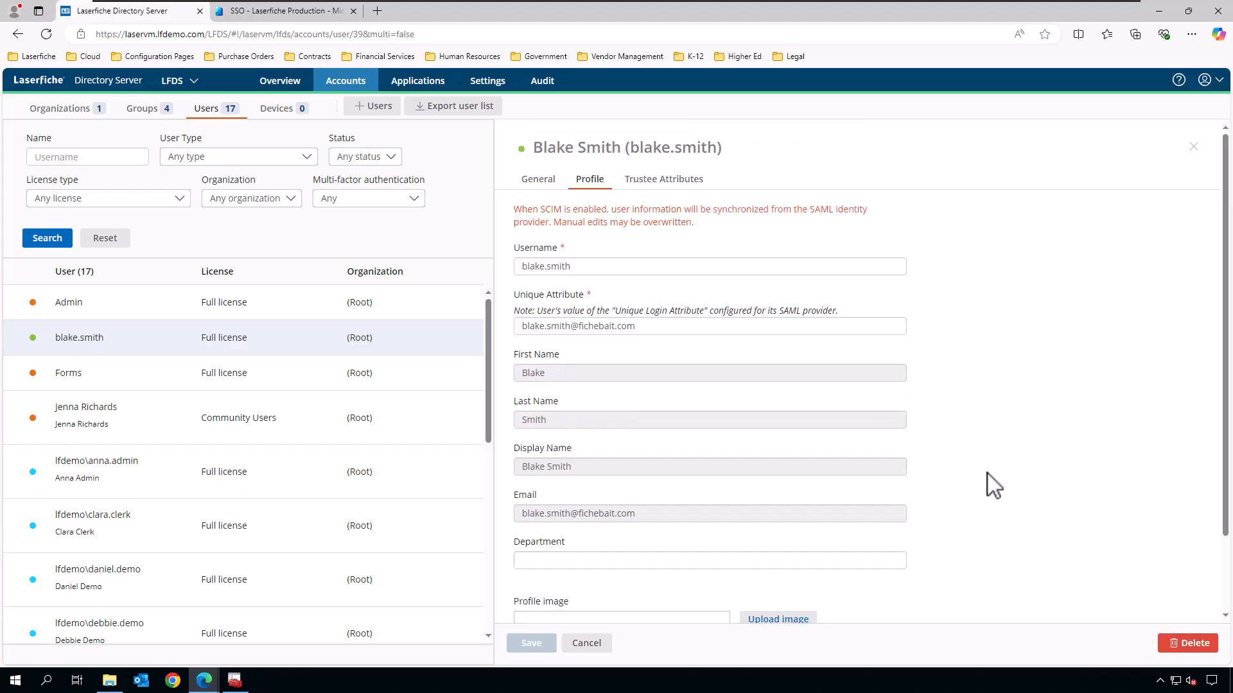